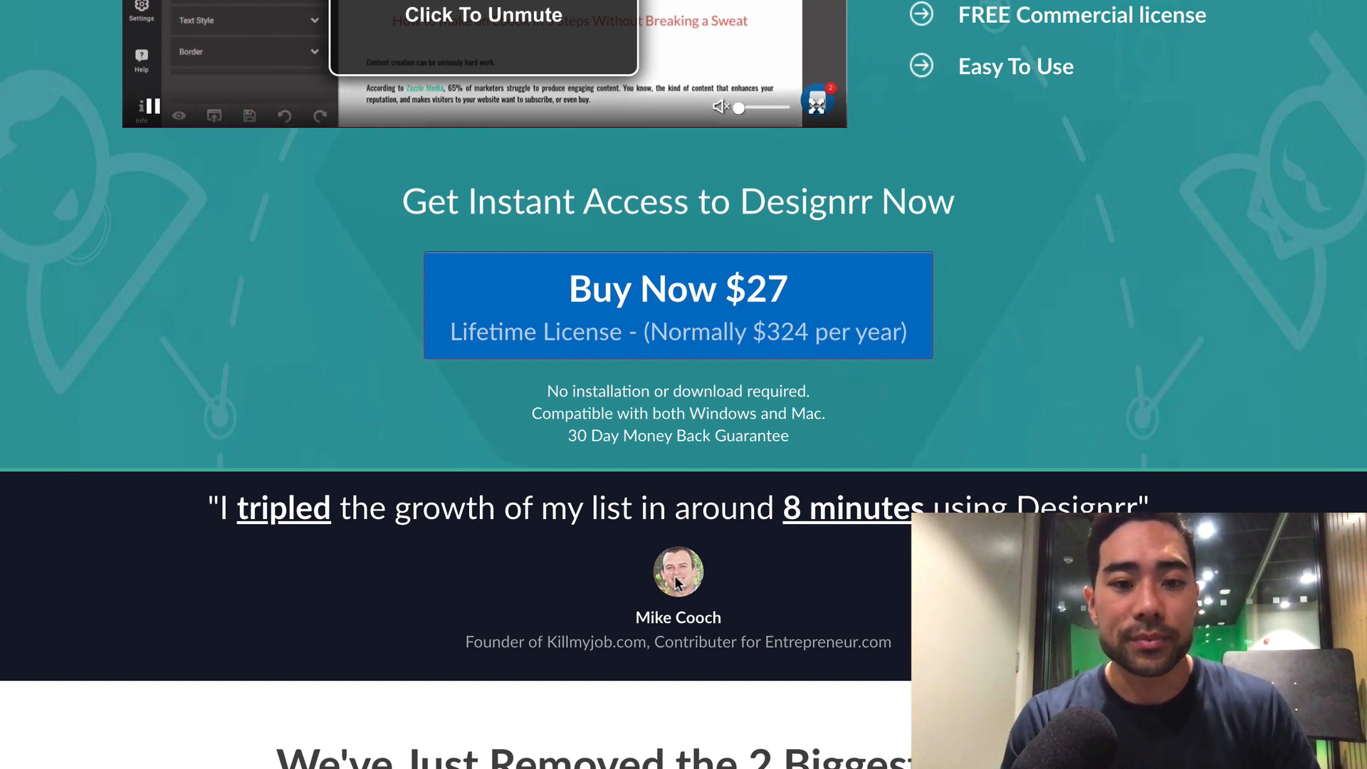
Create a new project and name it "15 Point Salesletter Checklist".
{"action": "scroll", "coordinate": [676, 585], "scroll_direction": "down", "scroll_amount": 1}
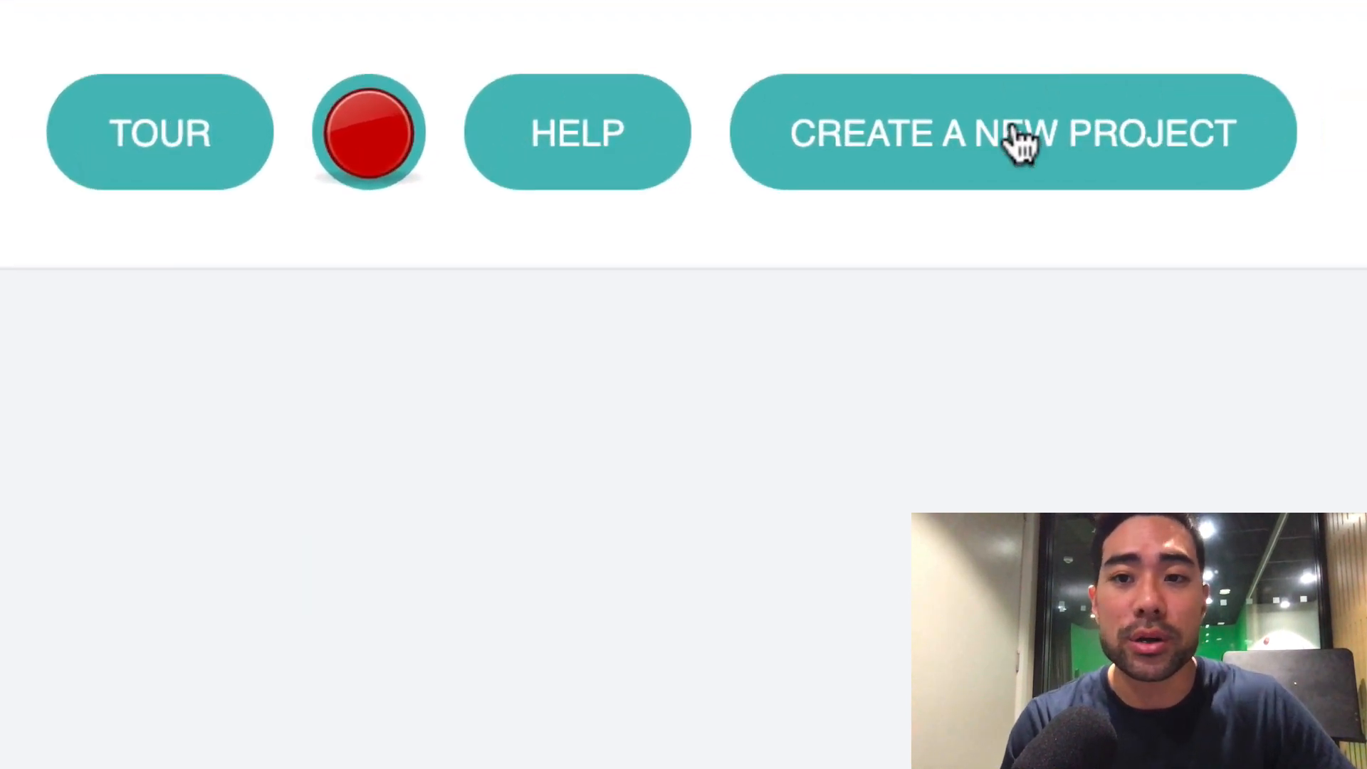
{"action": "left_click", "coordinate": [1022, 143]}
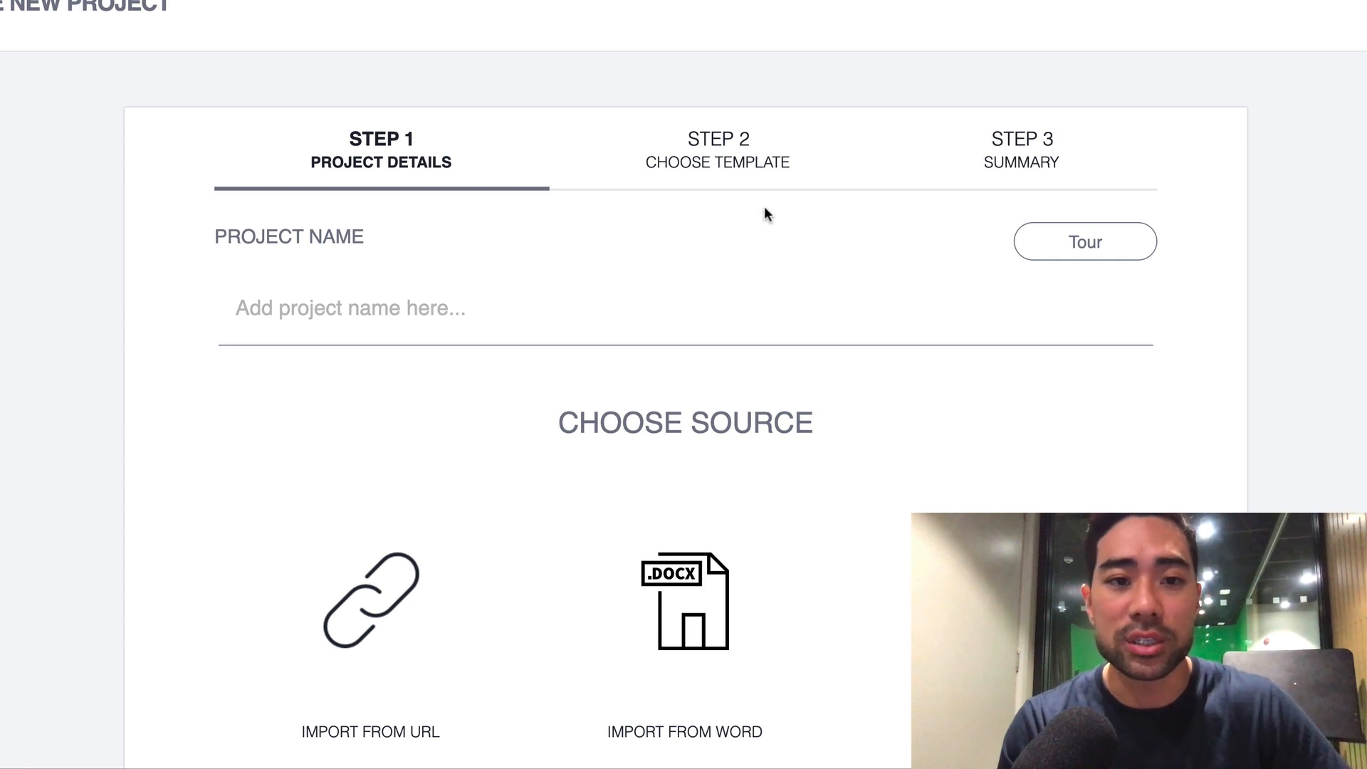
{"action": "scroll", "coordinate": [614, 202], "scroll_direction": "down", "scroll_amount": 1}
{"action": "left_click", "coordinate": [327, 233]}
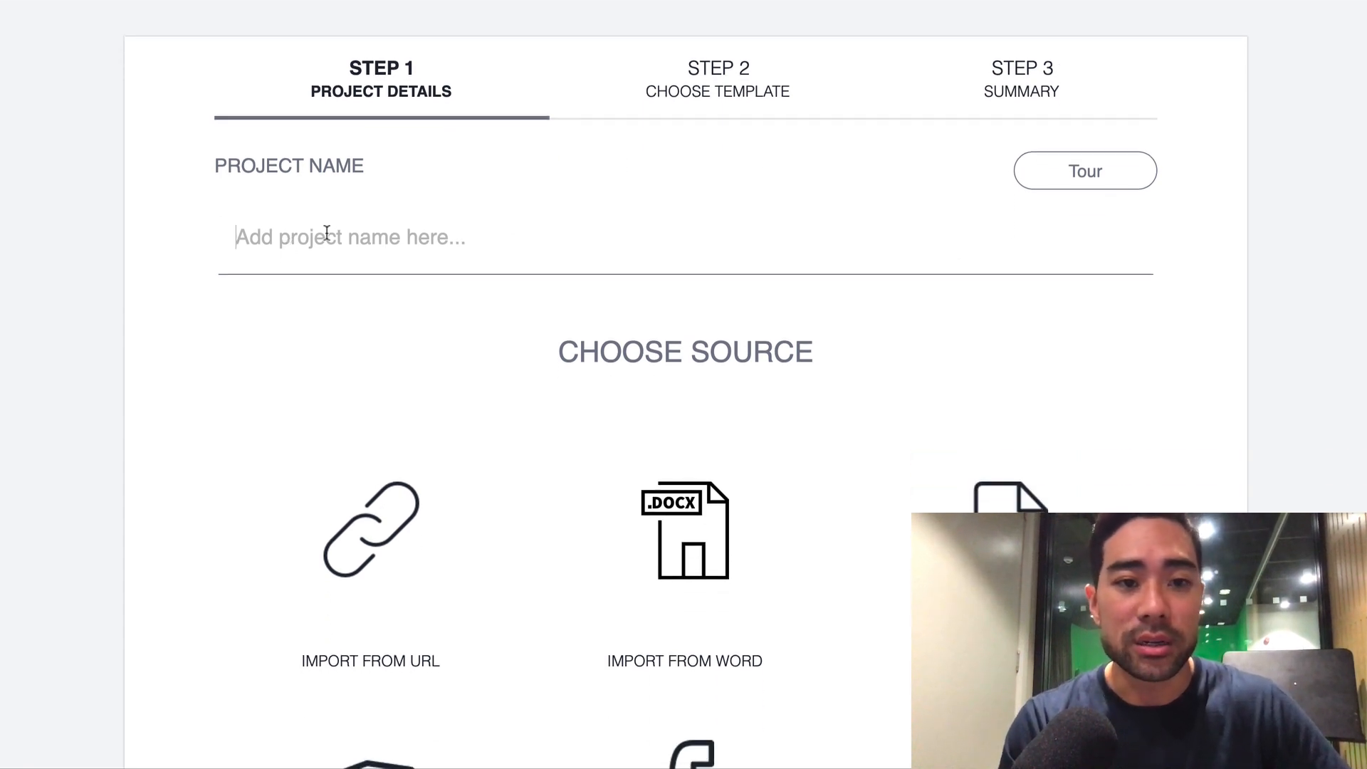
{"action": "type", "text": "1"}
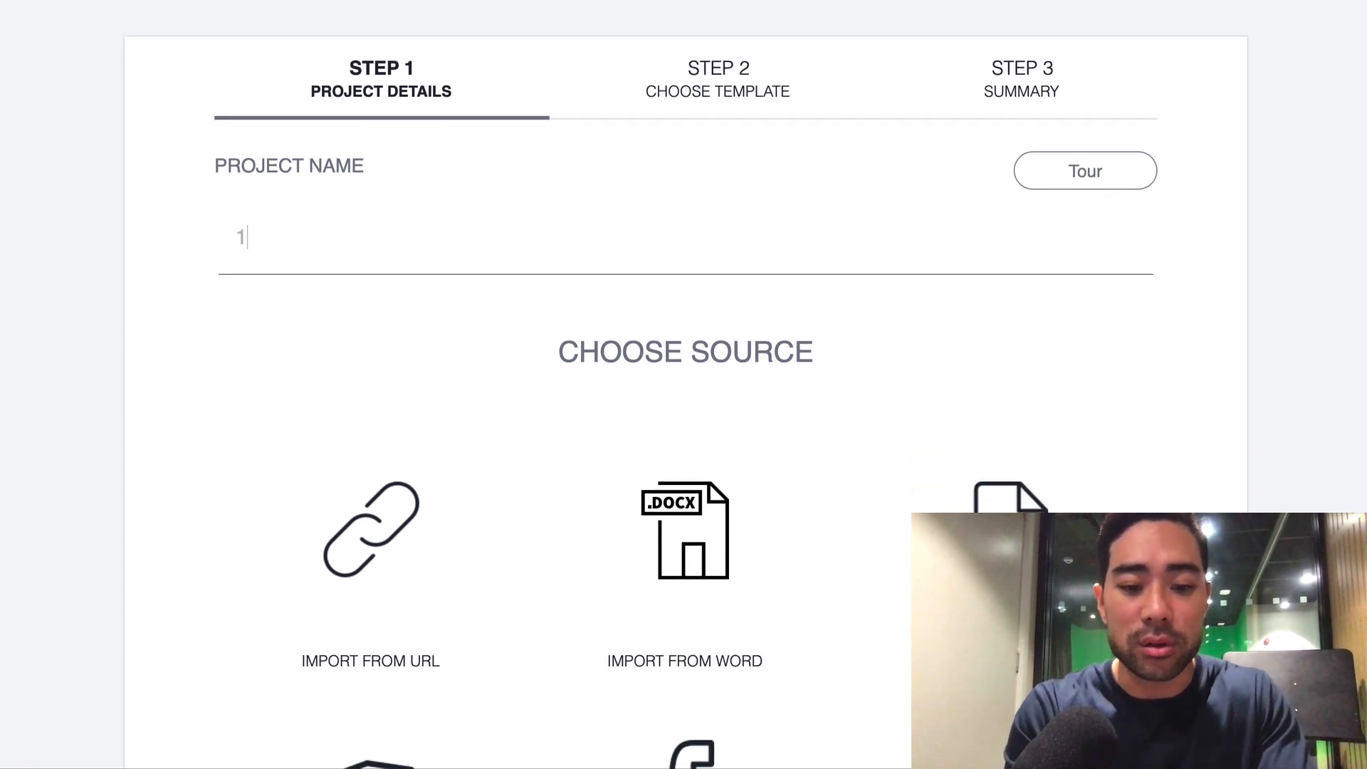
{"action": "type", "text": "5 Poi"}
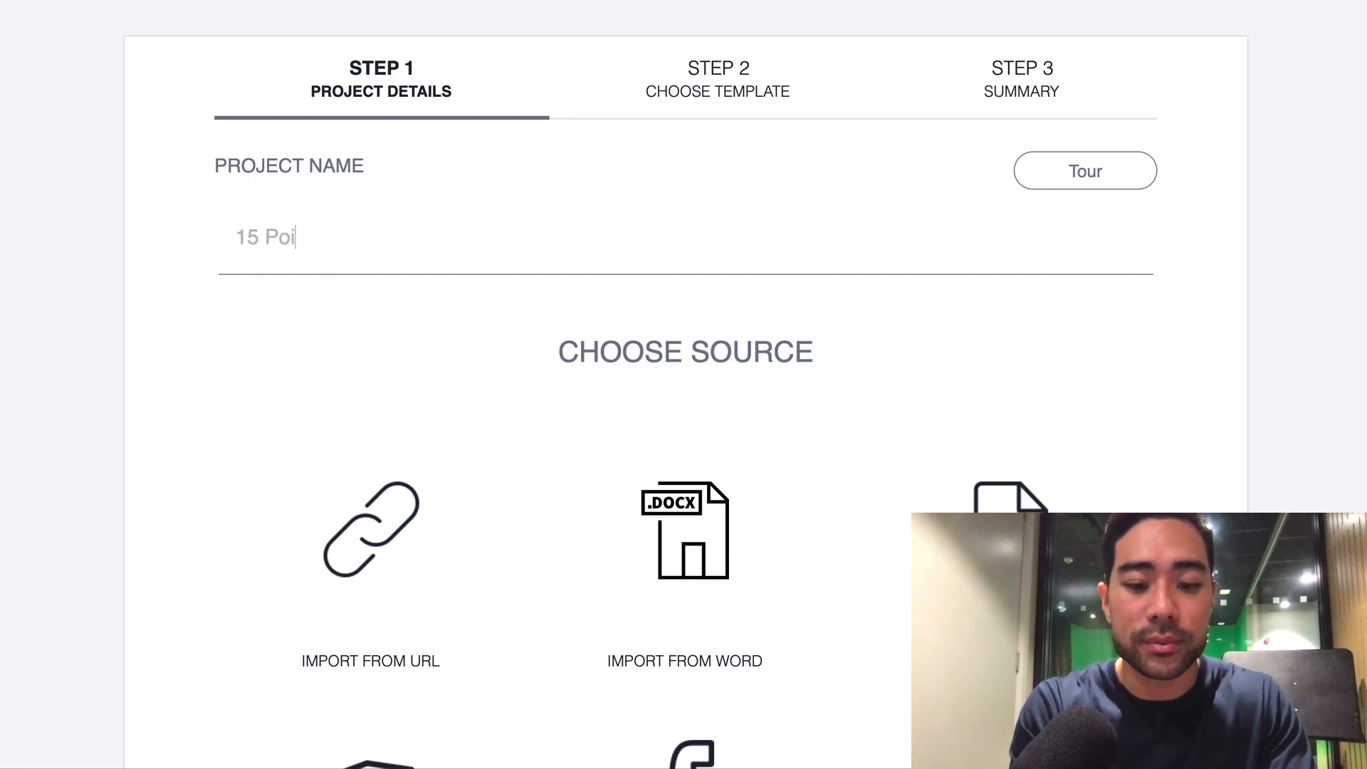
{"action": "type", "text": "nt Sak"}
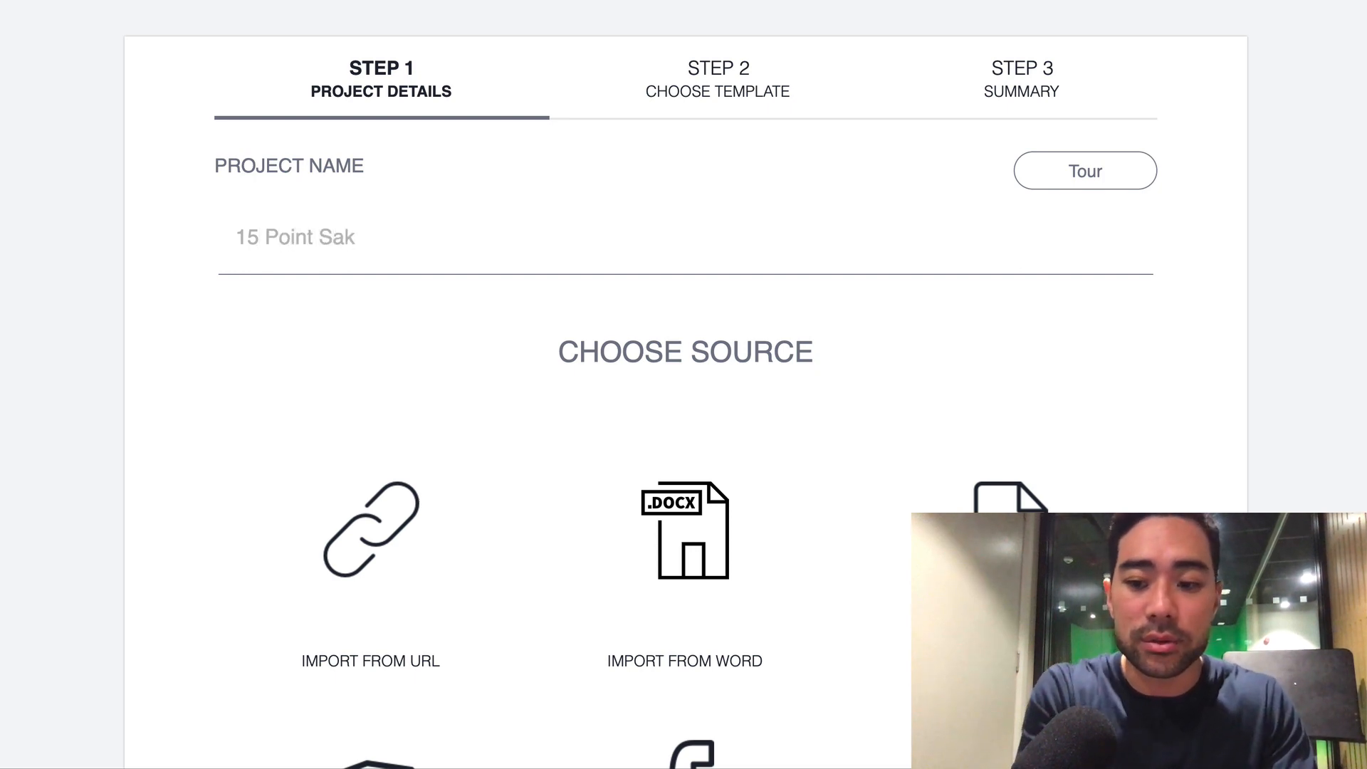
{"action": "key", "text": "BackSpace"}
{"action": "type", "text": "lesletter "}
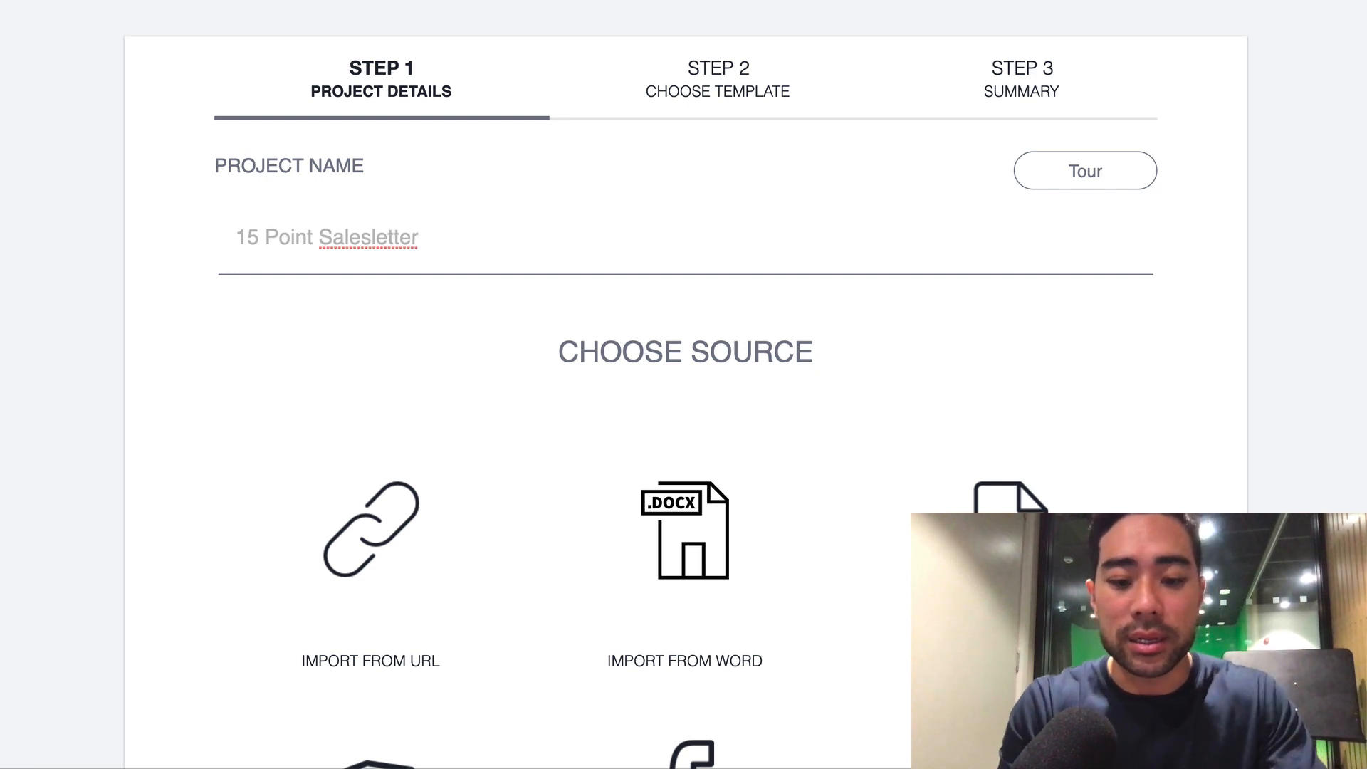
{"action": "type", "text": "Checl"}
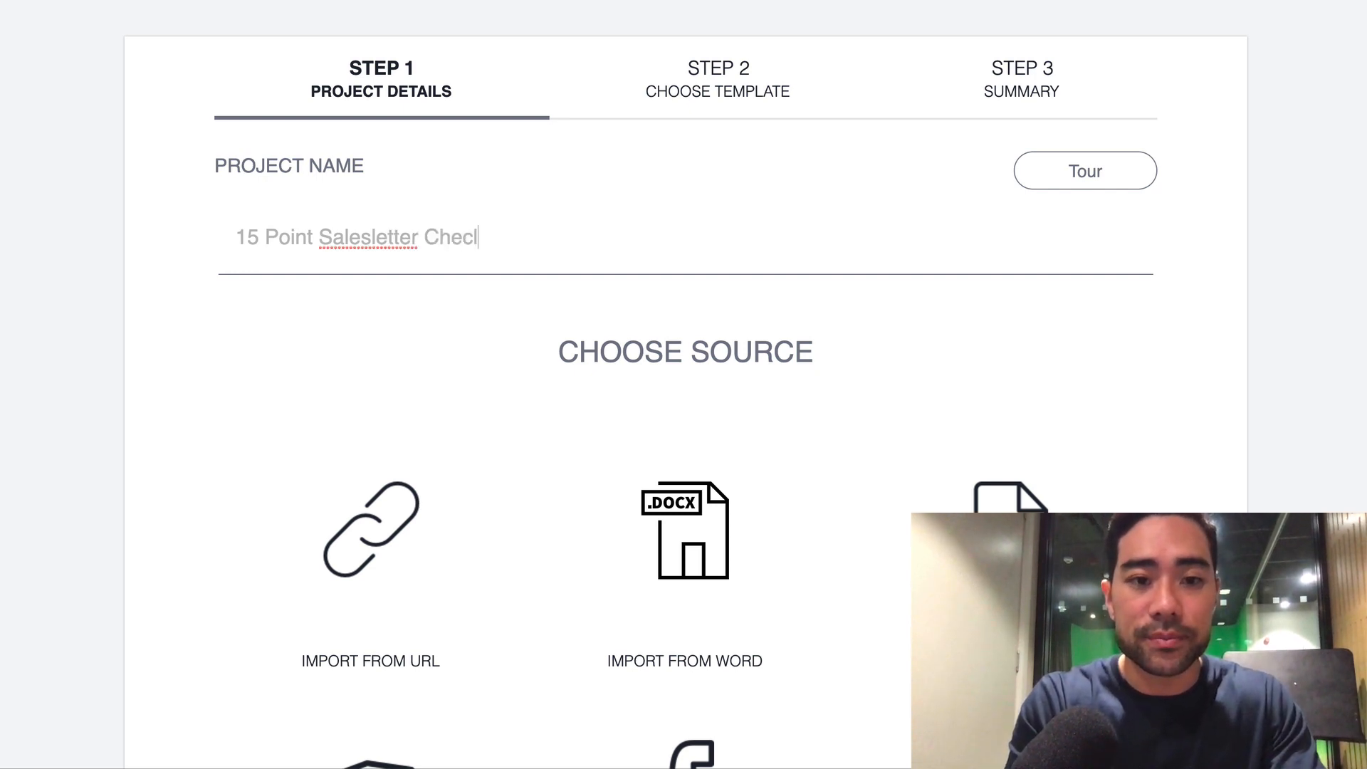
{"action": "key", "text": "BackSpace"}
{"action": "type", "text": "klist"}
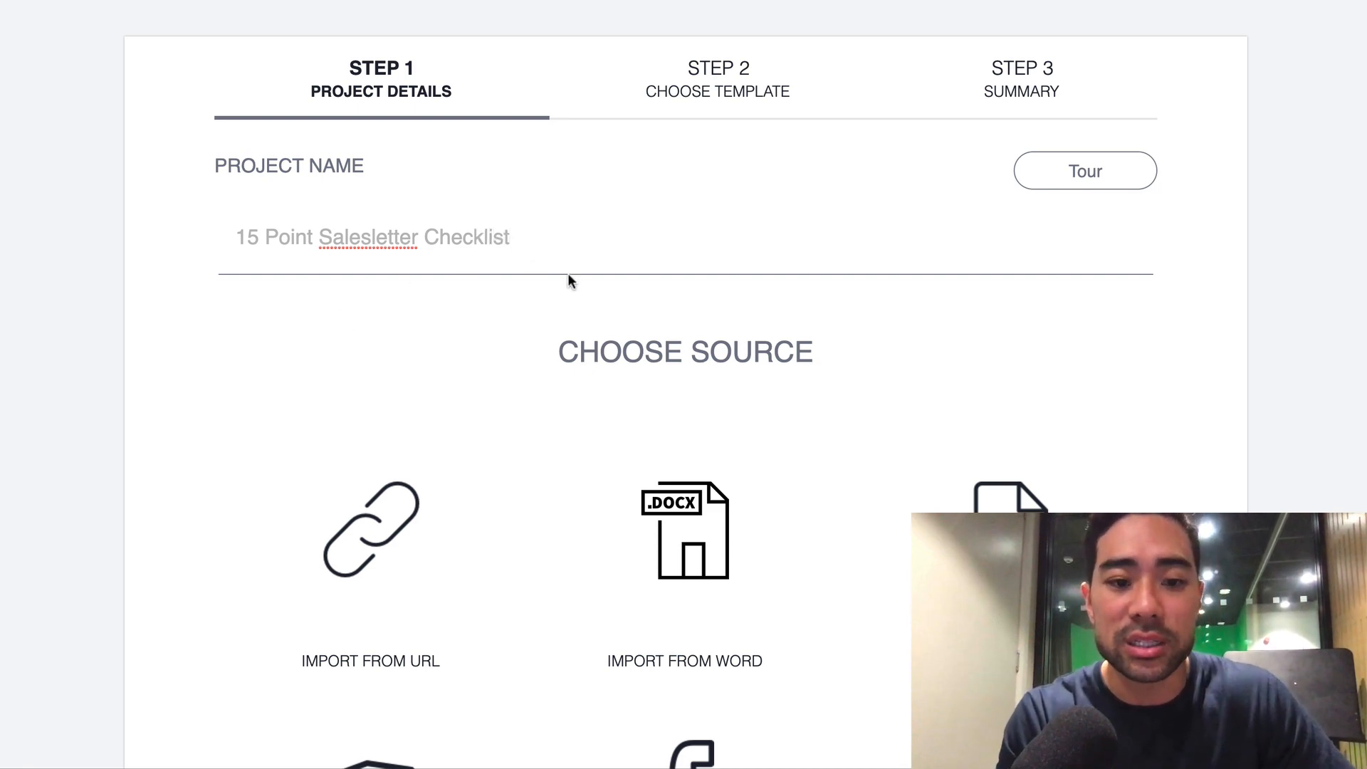
Review the available content sources for the project, from URL, Word and PDF imports to drafts.
{"action": "scroll", "coordinate": [568, 280], "scroll_direction": "down", "scroll_amount": 1}
{"action": "scroll", "coordinate": [568, 279], "scroll_direction": "down", "scroll_amount": 1}
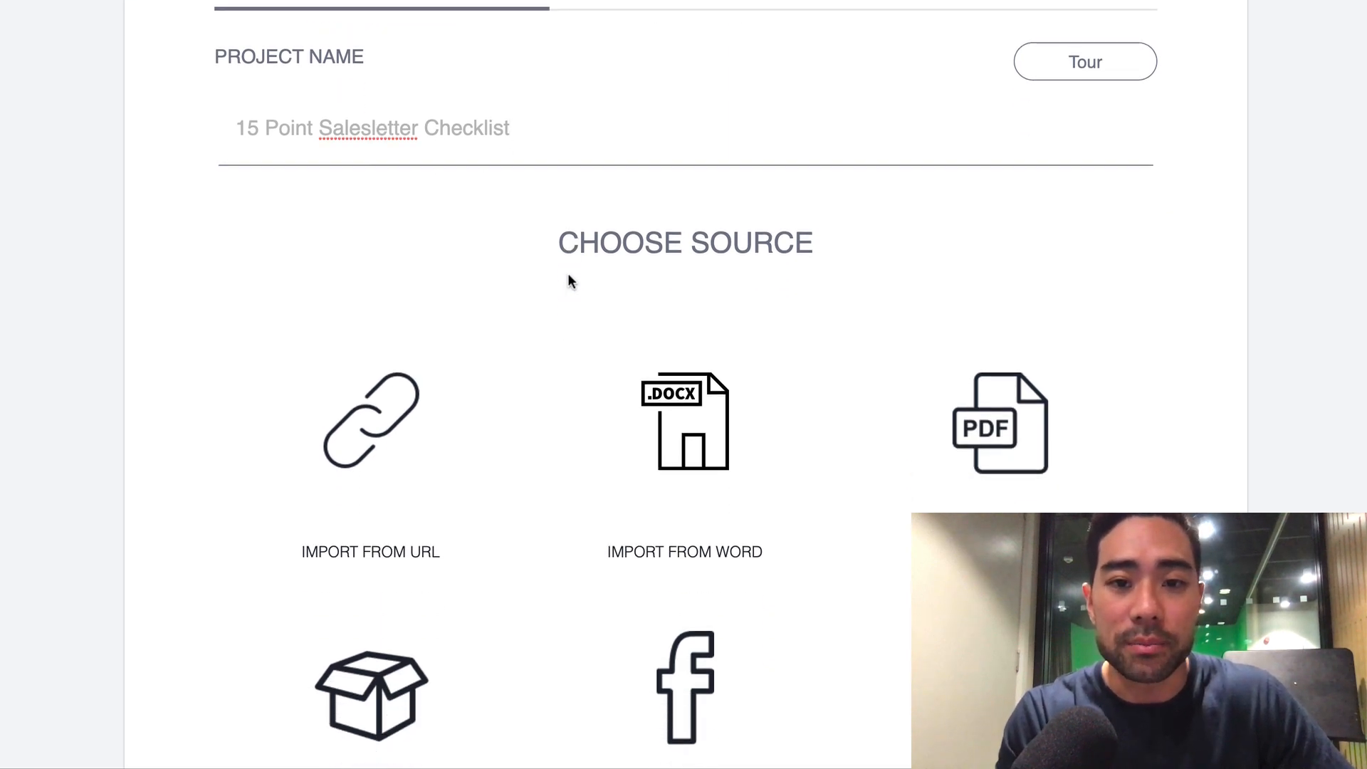
{"action": "scroll", "coordinate": [570, 281], "scroll_direction": "down", "scroll_amount": 2}
{"action": "scroll", "coordinate": [598, 317], "scroll_direction": "down", "scroll_amount": 2}
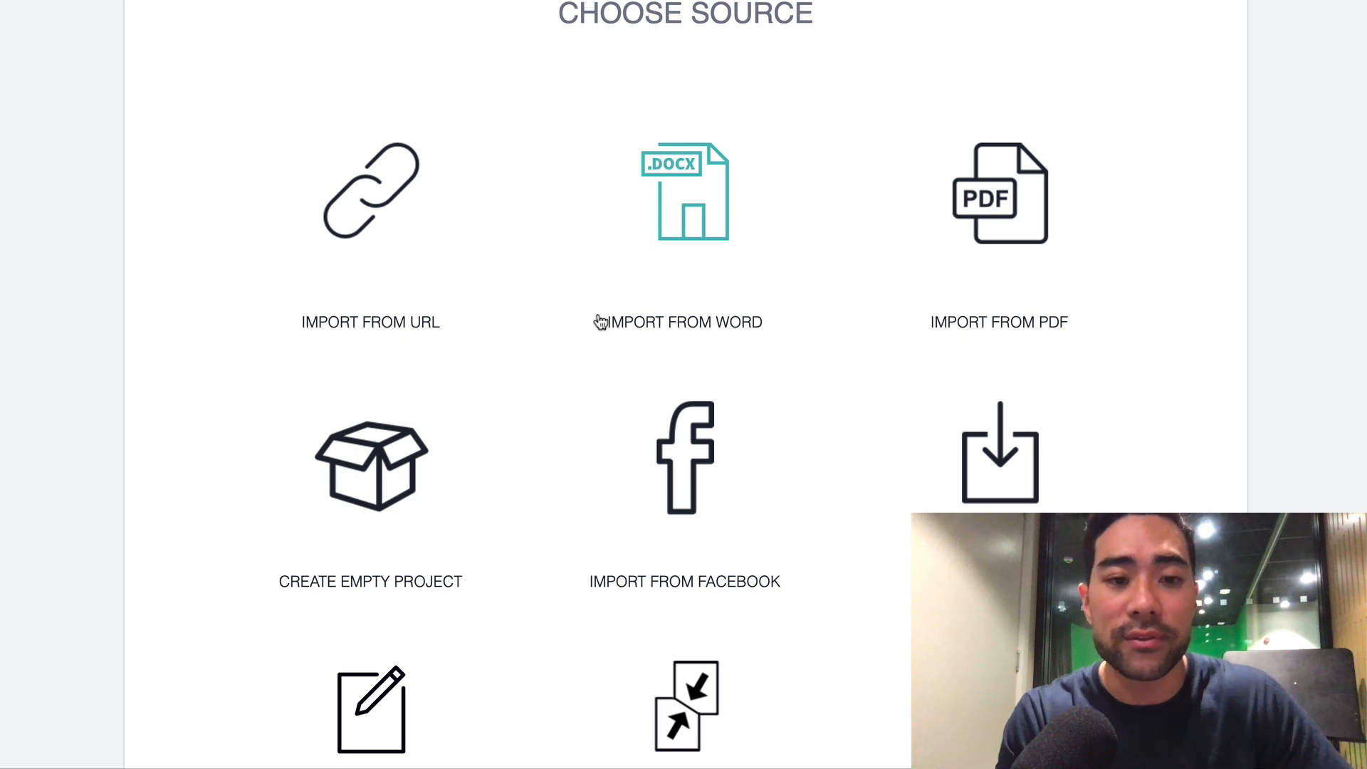
{"action": "scroll", "coordinate": [598, 319], "scroll_direction": "down", "scroll_amount": 1}
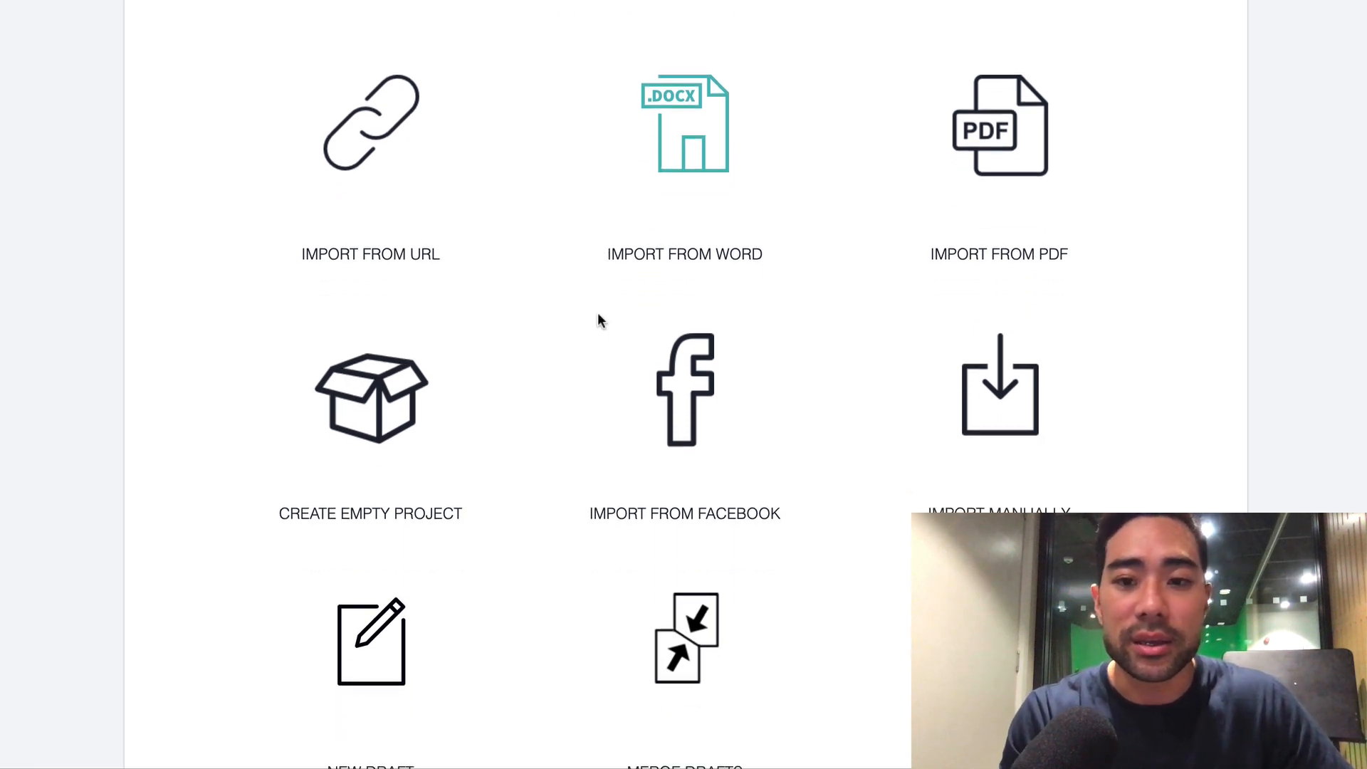
{"action": "scroll", "coordinate": [730, 258], "scroll_direction": "down", "scroll_amount": 3}
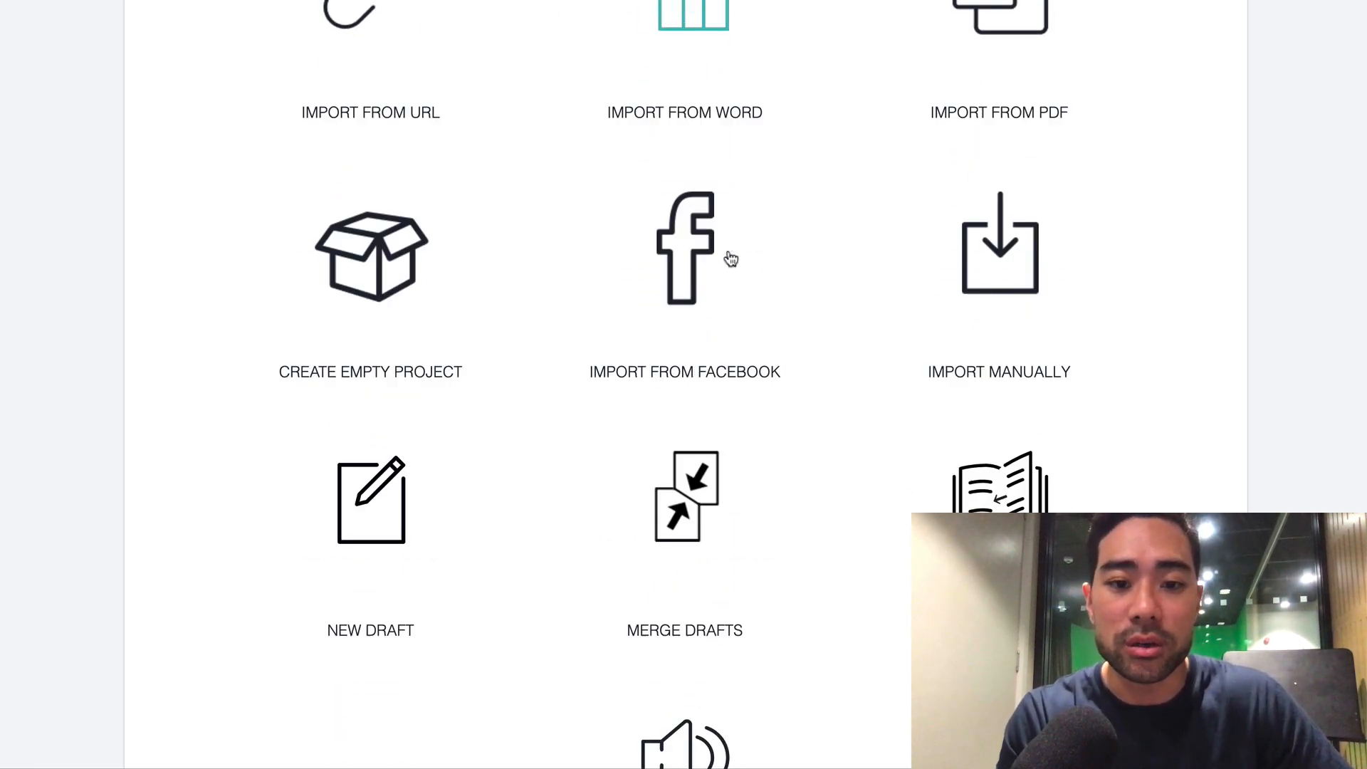
{"action": "scroll", "coordinate": [716, 368], "scroll_direction": "up", "scroll_amount": 1}
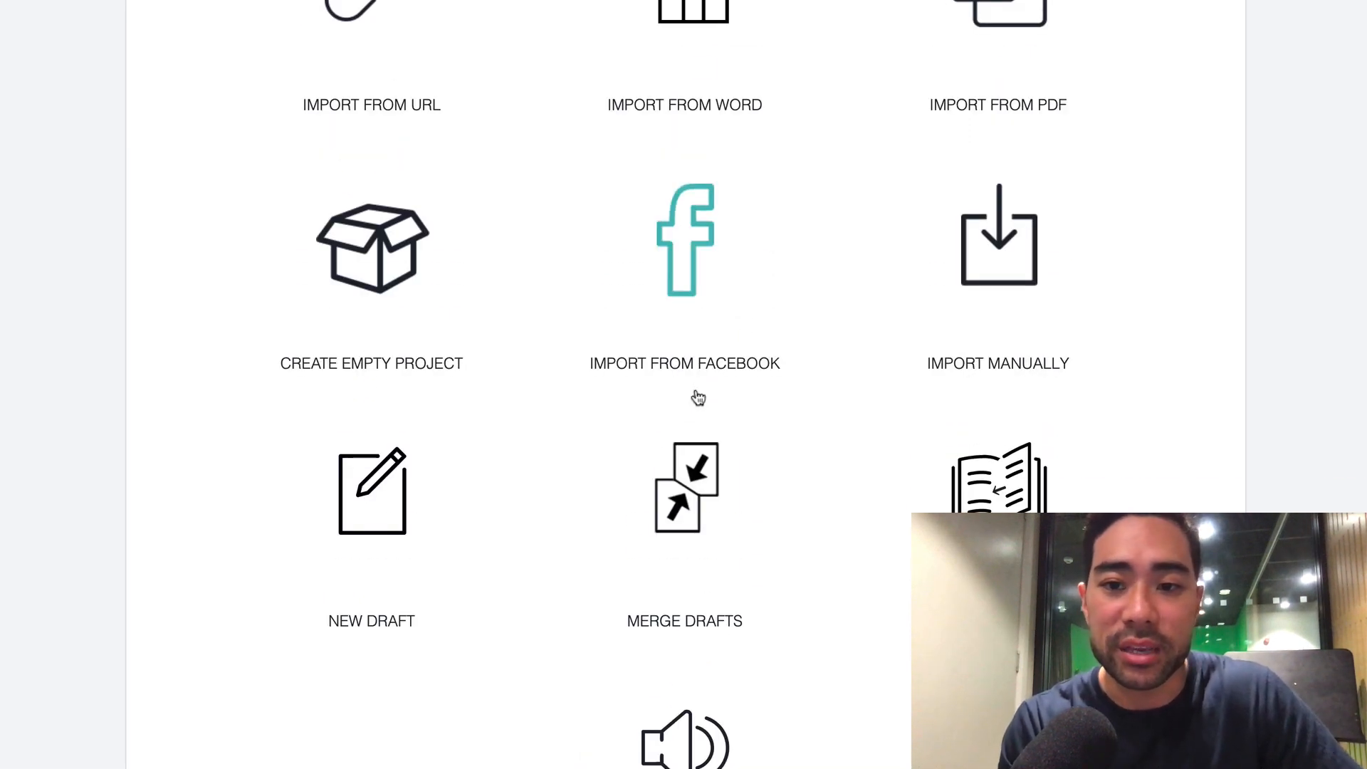
{"action": "scroll", "coordinate": [694, 399], "scroll_direction": "up", "scroll_amount": 5}
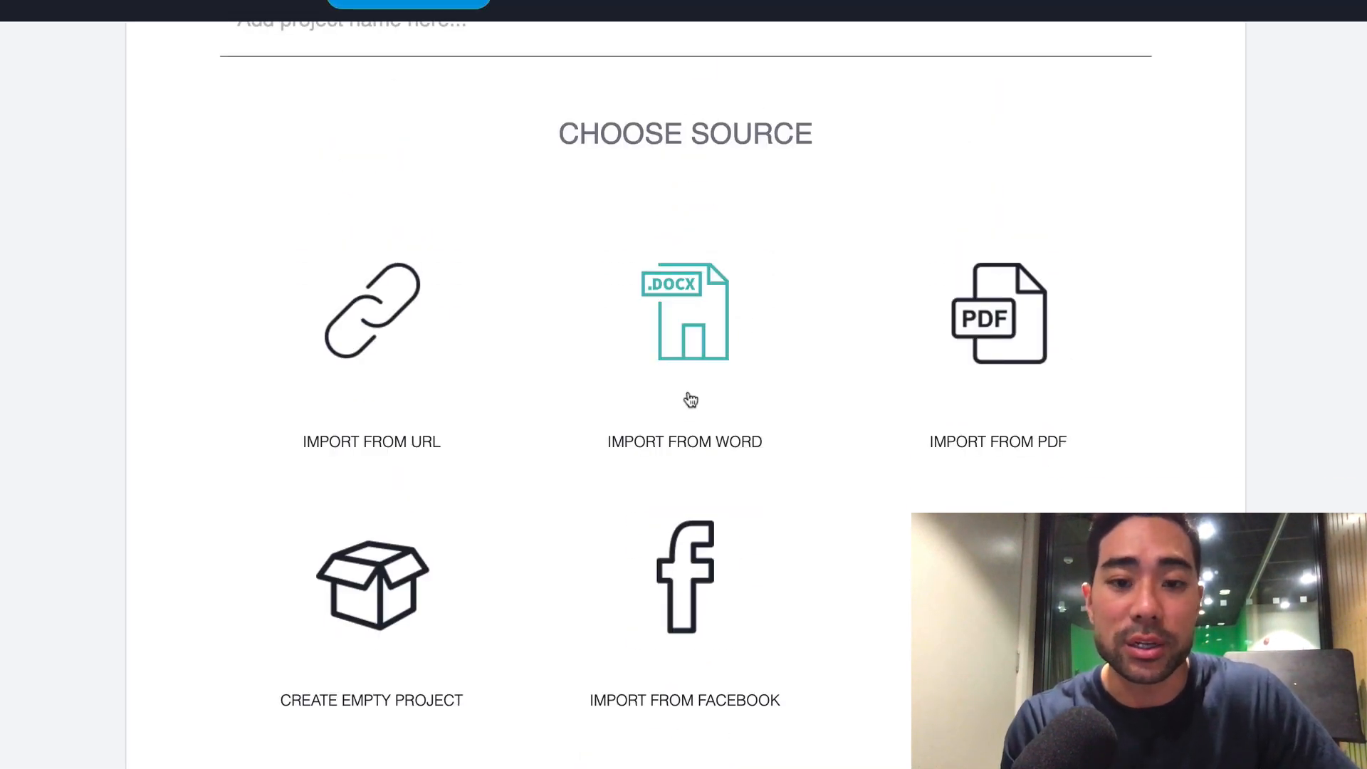
Choose Word import as the project source, keep the ebook title "My Ebook", and upload the DOCX from disk.
{"action": "left_click", "coordinate": [688, 346]}
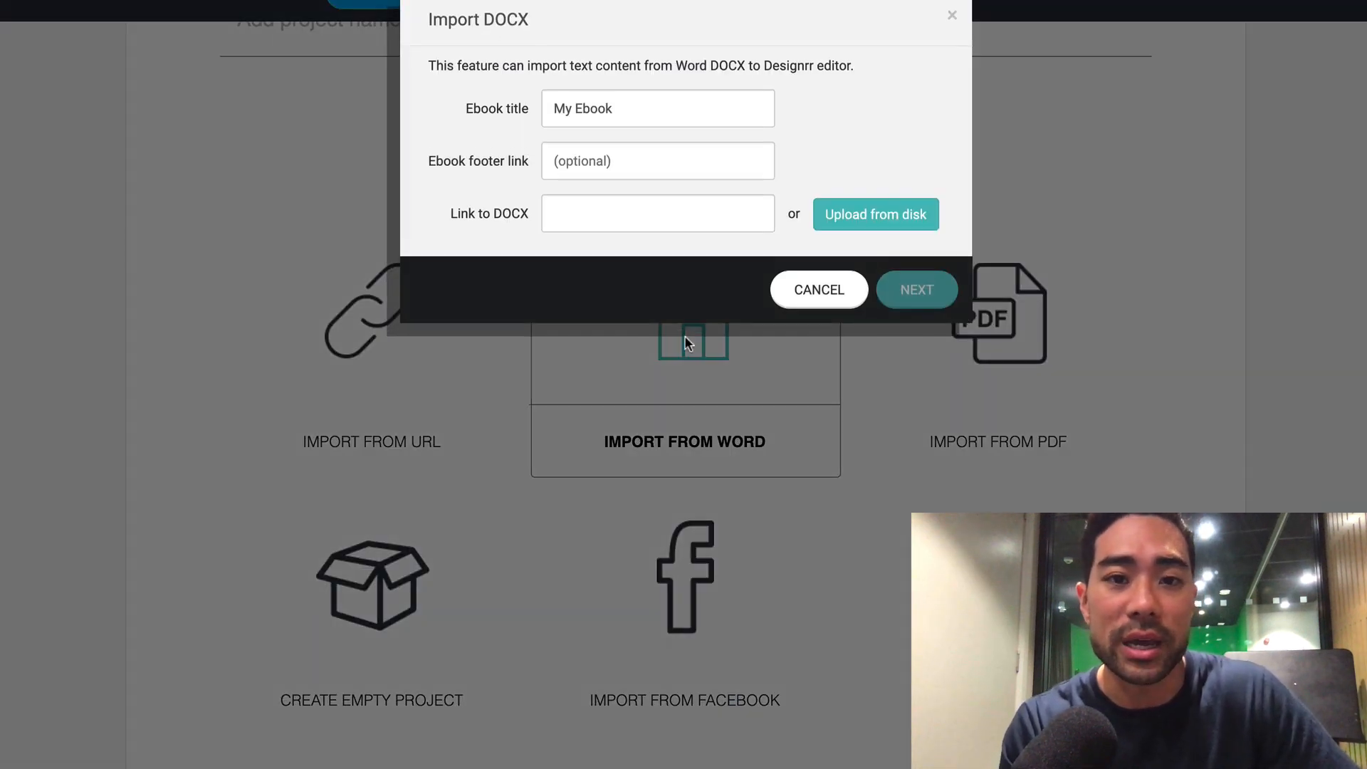
{"action": "double_click", "coordinate": [632, 104]}
{"action": "triple_click", "coordinate": [632, 104]}
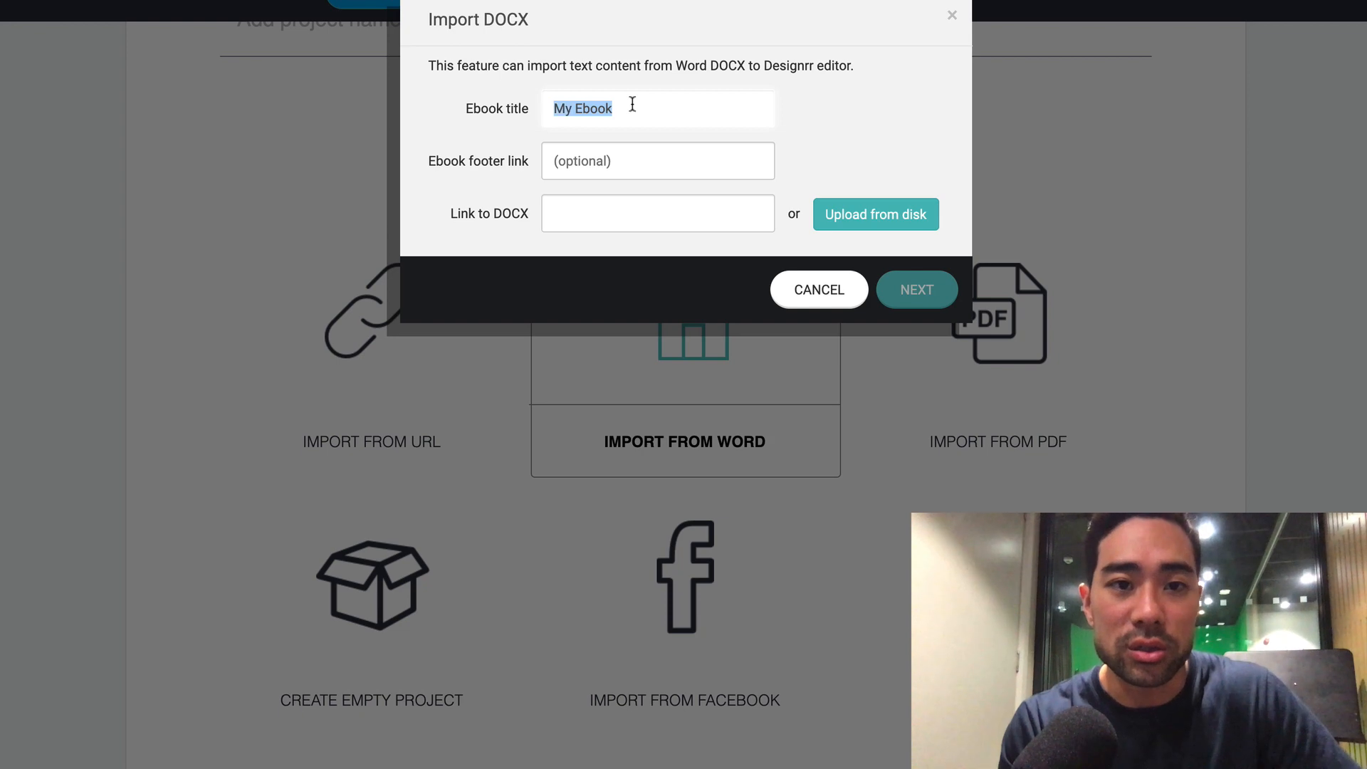
{"action": "left_click", "coordinate": [632, 103]}
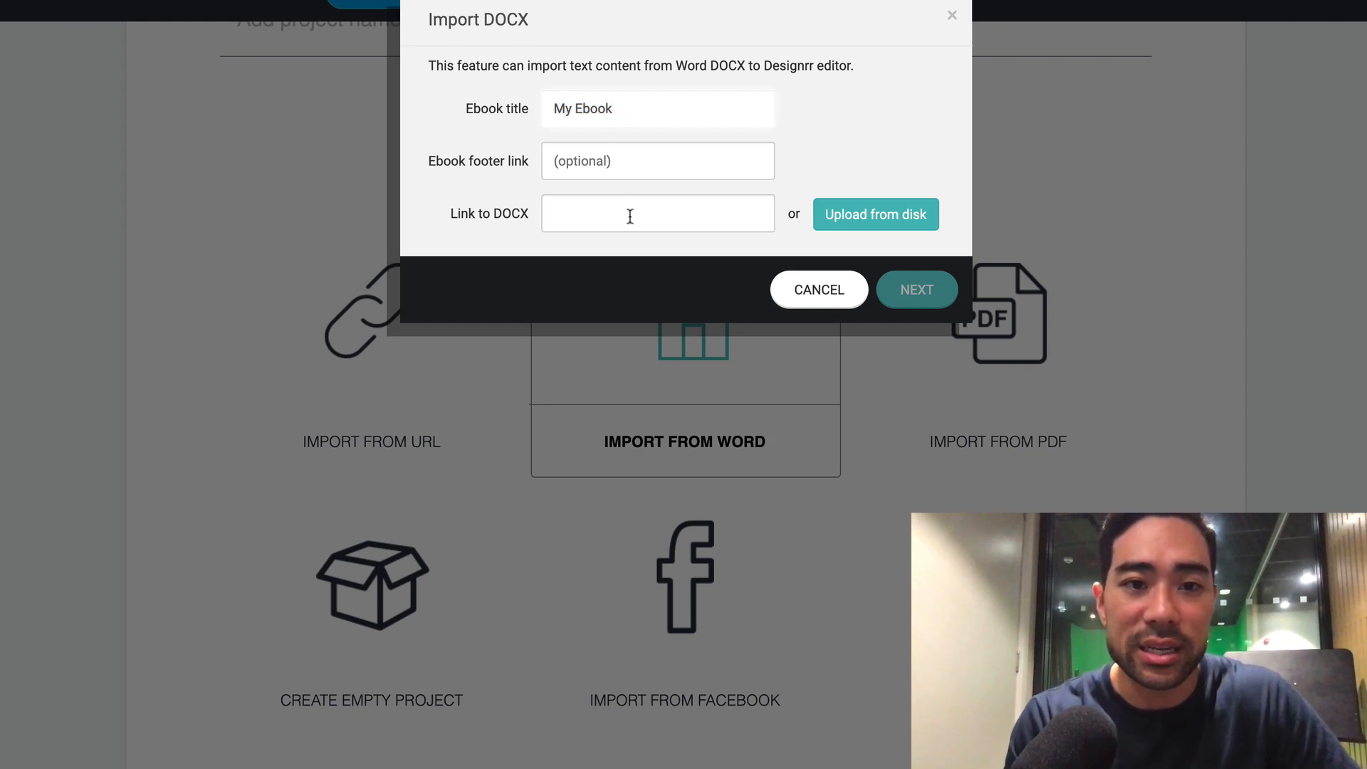
{"action": "left_click", "coordinate": [880, 216]}
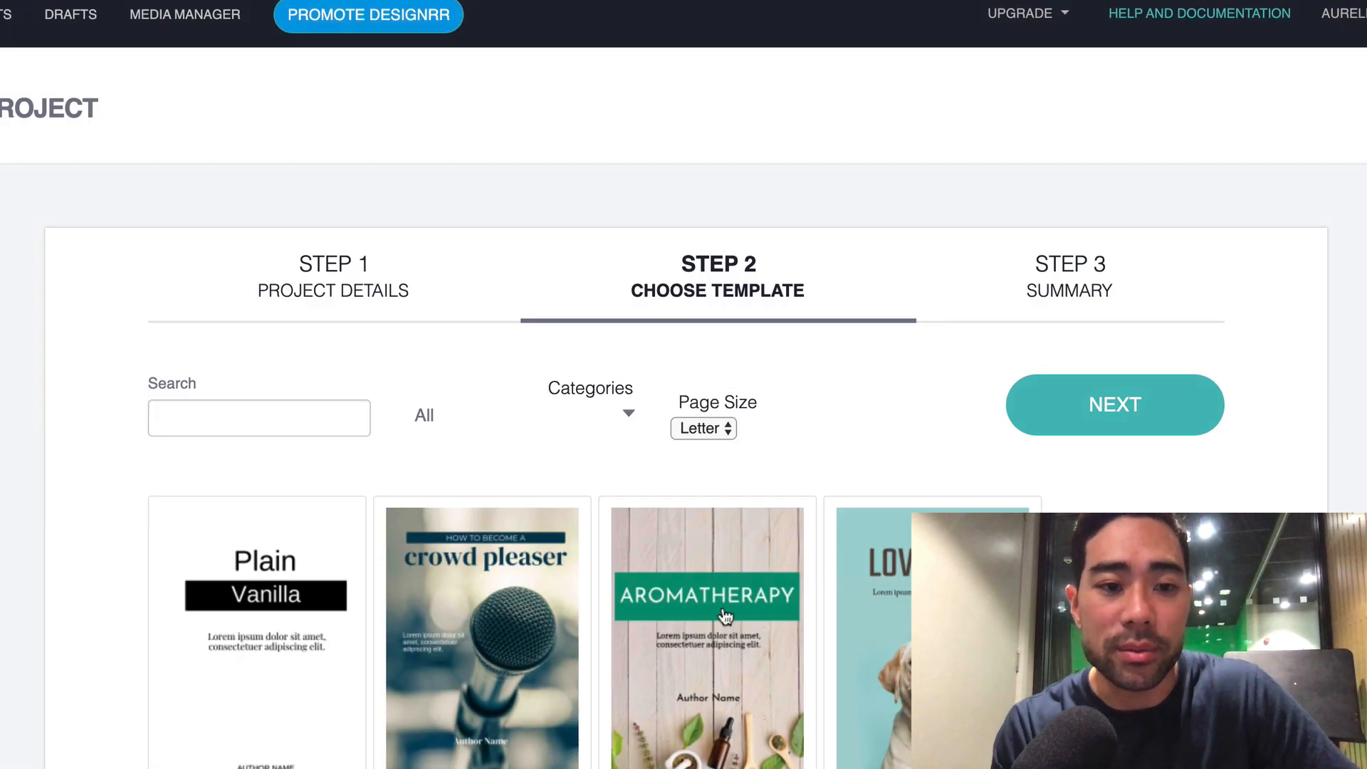
Browse the ebook template gallery across all categories in Letter page size to compare the available cover designs.
{"action": "scroll", "coordinate": [730, 404], "scroll_direction": "down", "scroll_amount": 1}
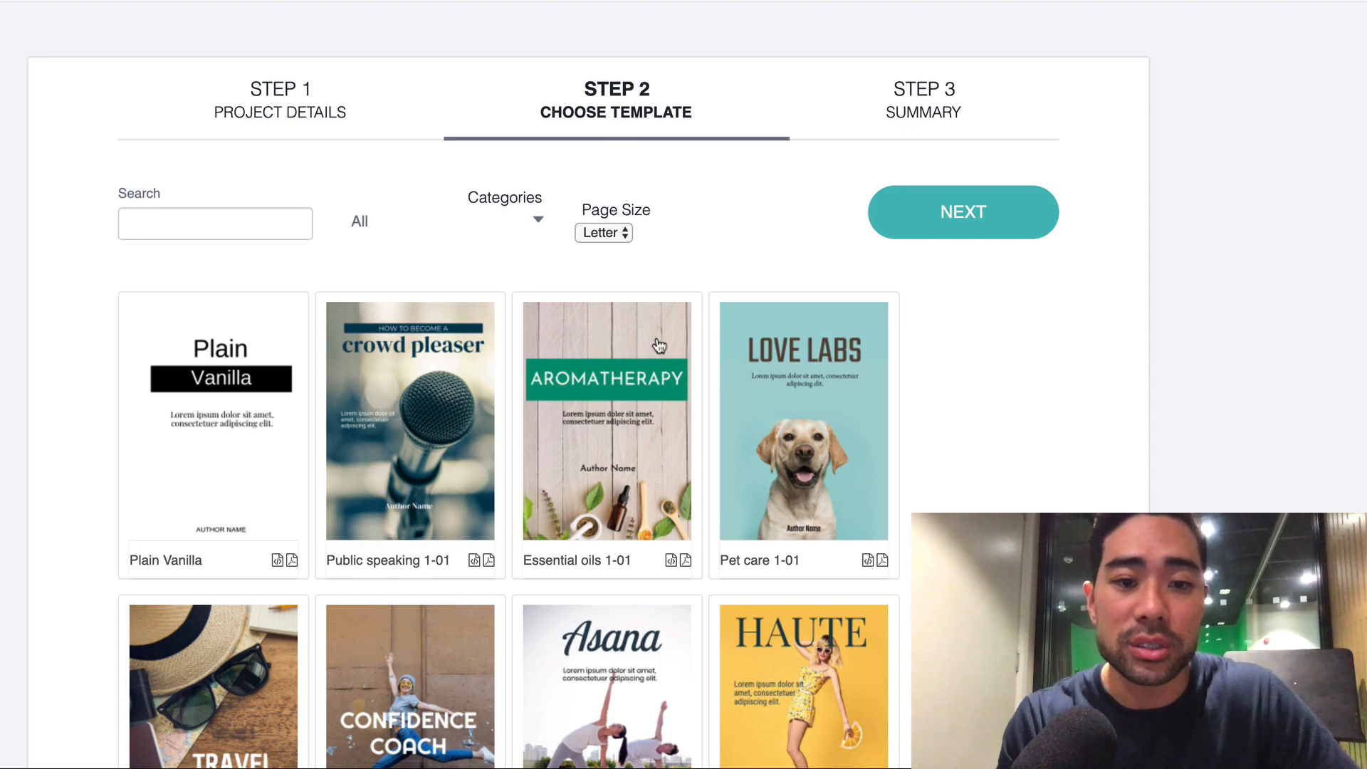
{"action": "scroll", "coordinate": [768, 499], "scroll_direction": "down", "scroll_amount": 2}
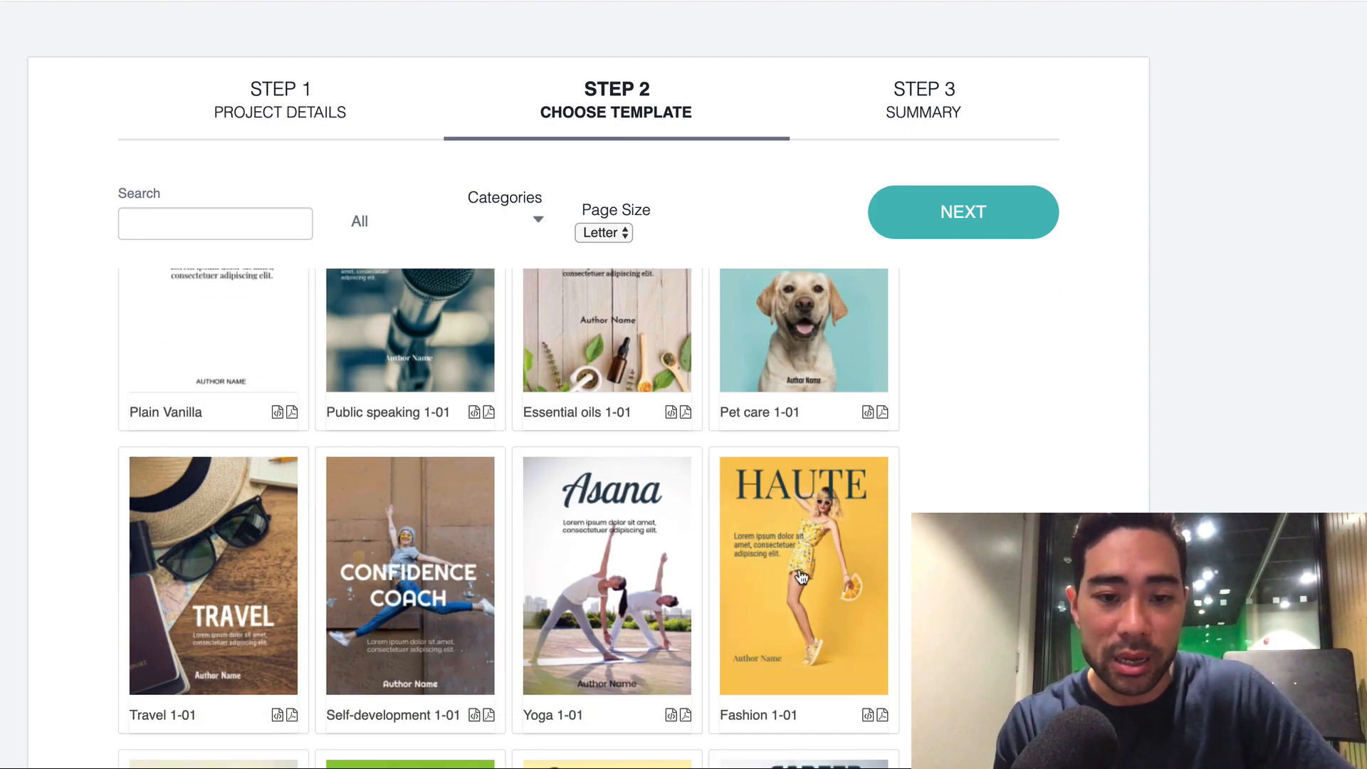
{"action": "scroll", "coordinate": [802, 577], "scroll_direction": "down", "scroll_amount": 4}
{"action": "scroll", "coordinate": [802, 576], "scroll_direction": "down", "scroll_amount": 9}
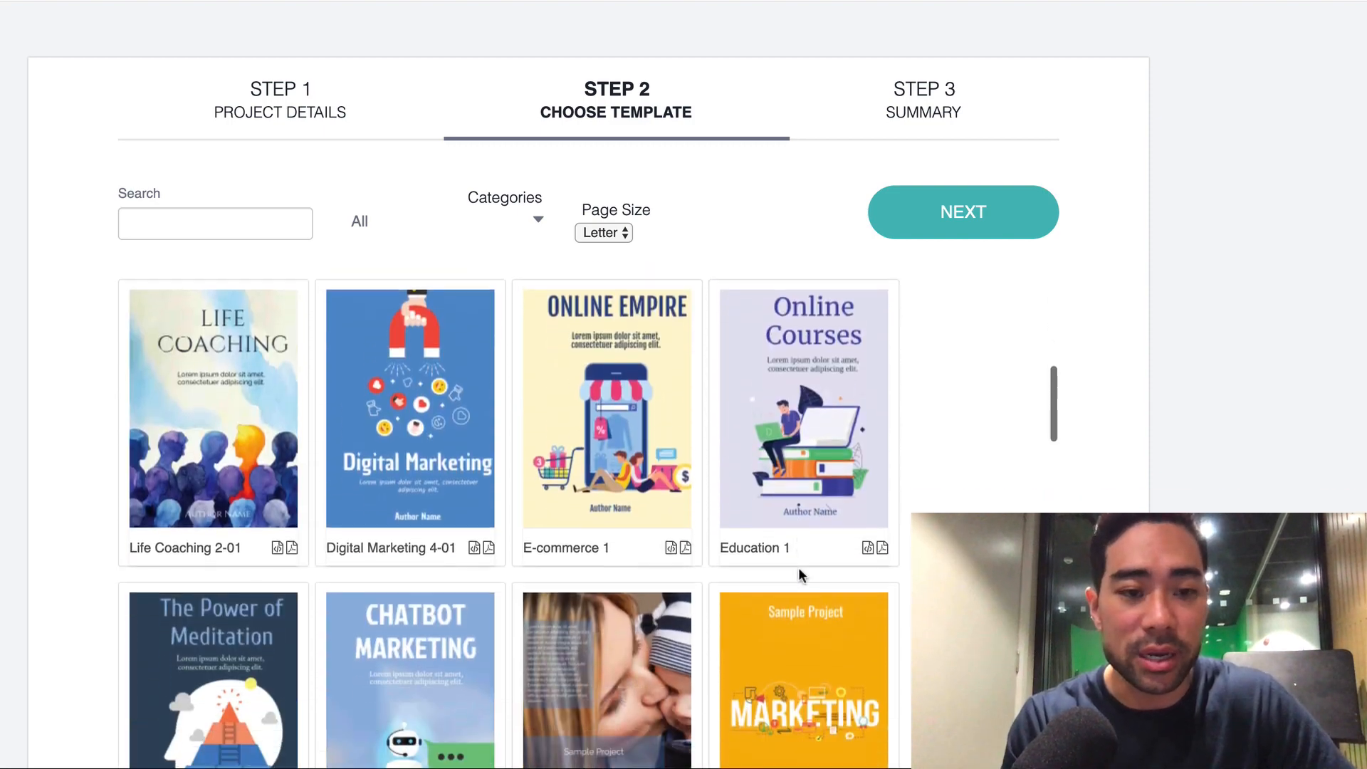
{"action": "scroll", "coordinate": [799, 570], "scroll_direction": "down", "scroll_amount": 12}
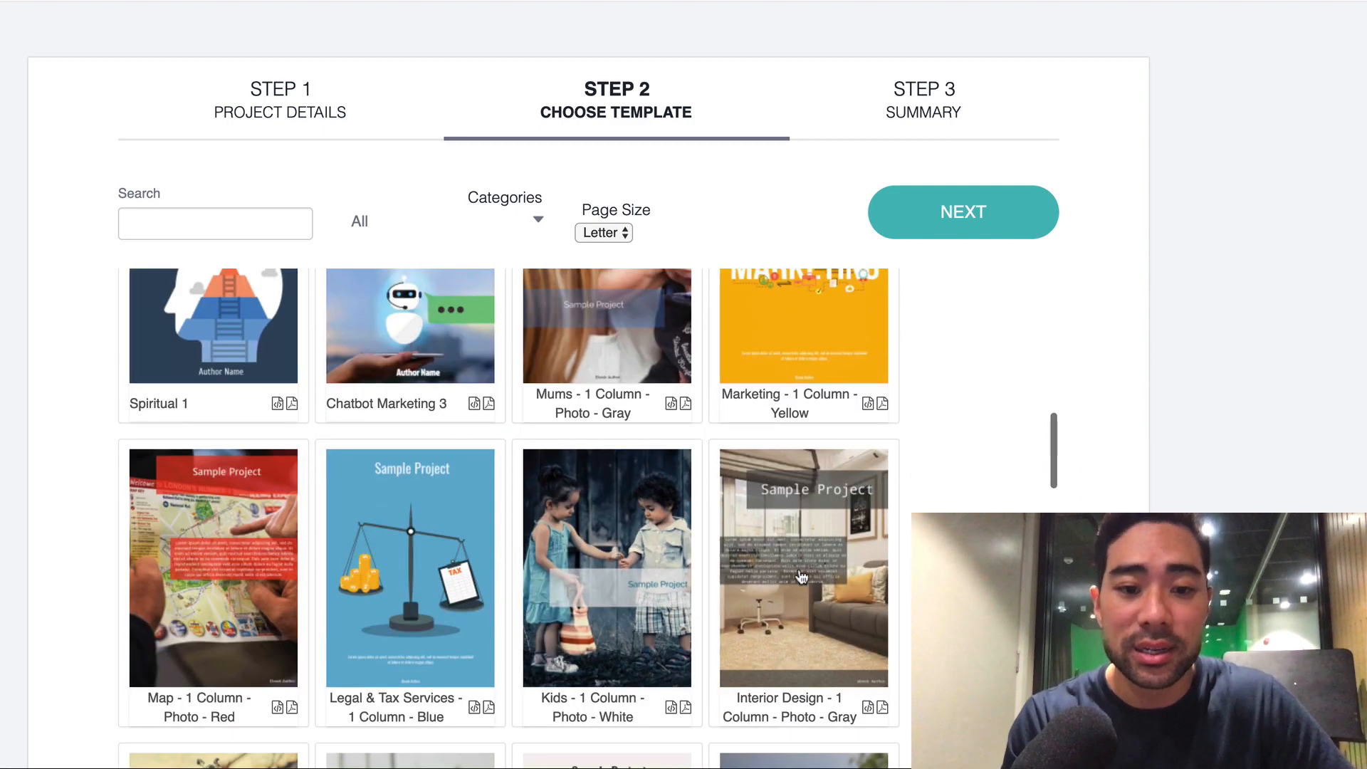
{"action": "scroll", "coordinate": [801, 577], "scroll_direction": "down", "scroll_amount": 12}
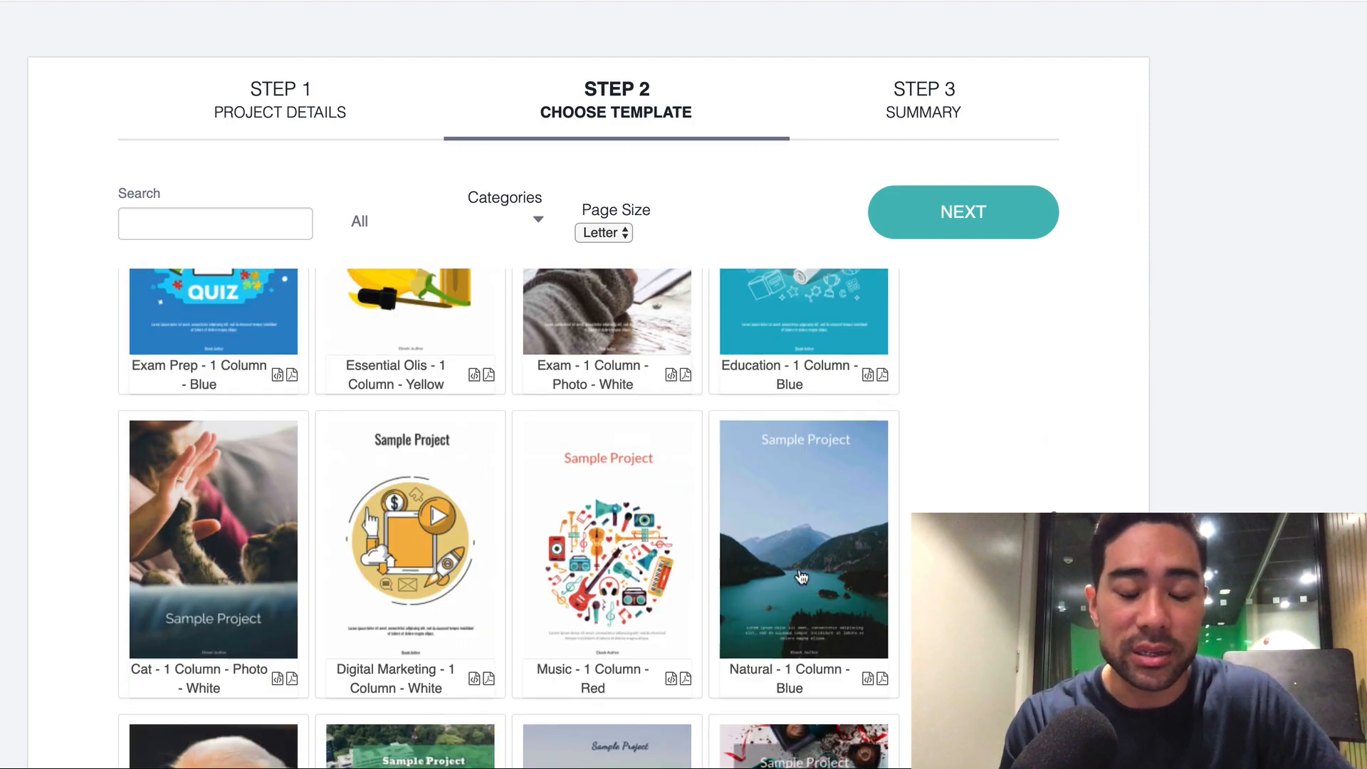
{"action": "scroll", "coordinate": [802, 576], "scroll_direction": "down", "scroll_amount": 6}
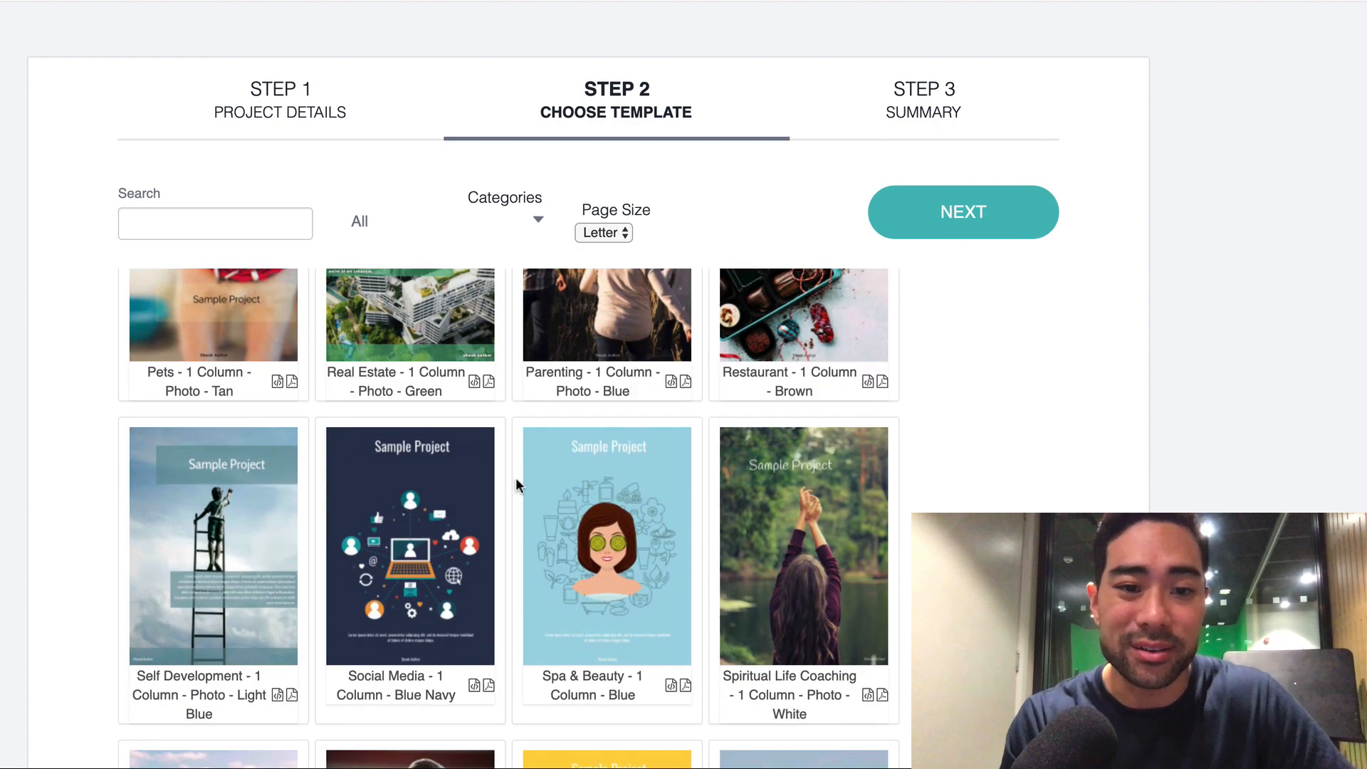
{"action": "scroll", "coordinate": [577, 502], "scroll_direction": "up", "scroll_amount": 1}
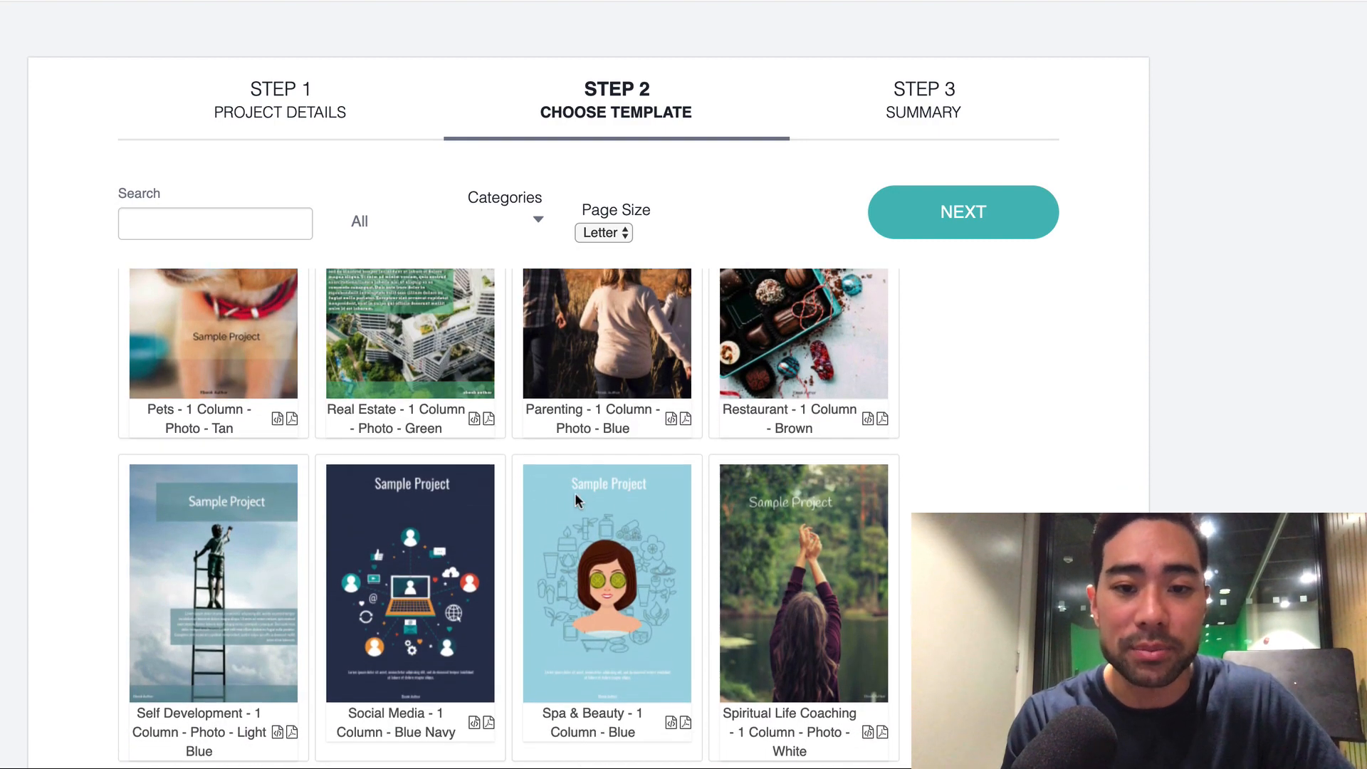
{"action": "scroll", "coordinate": [577, 502], "scroll_direction": "up", "scroll_amount": 3}
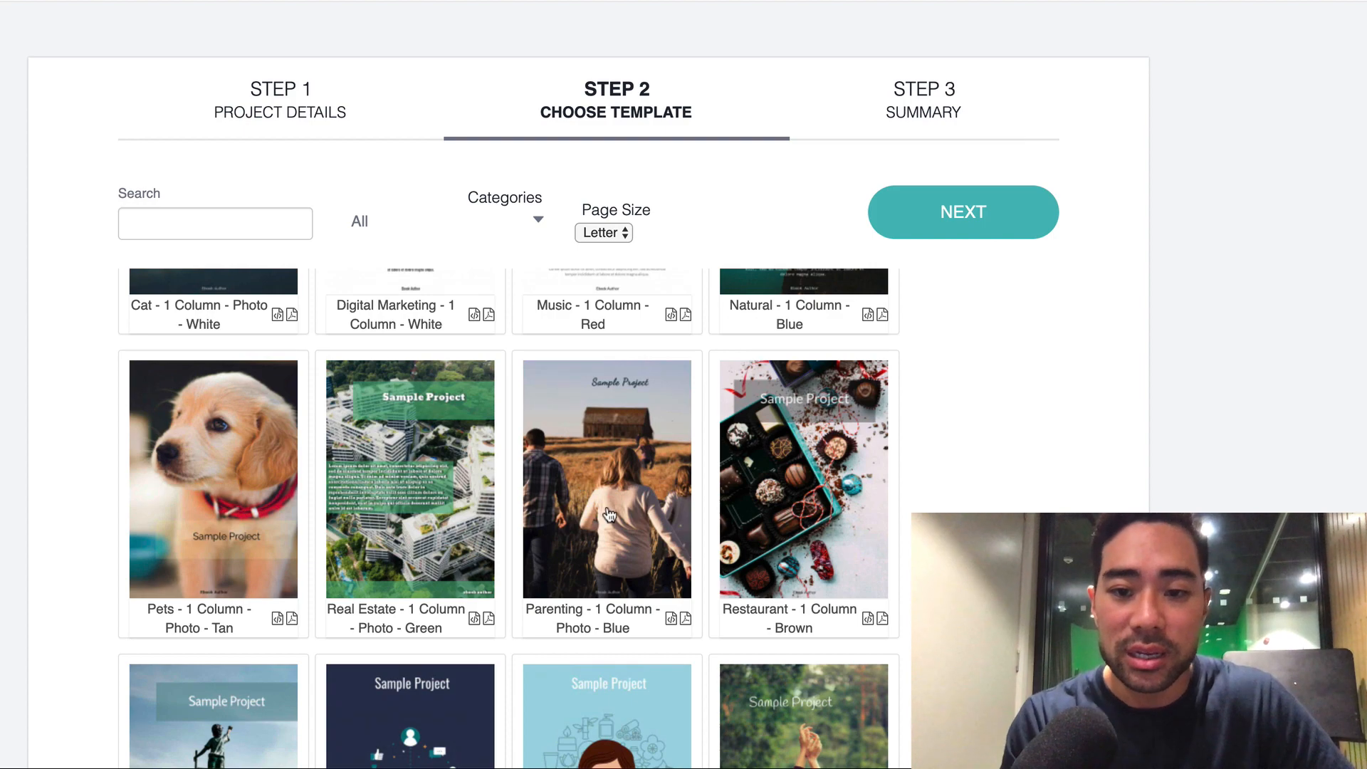
{"action": "scroll", "coordinate": [623, 570], "scroll_direction": "down", "scroll_amount": 2}
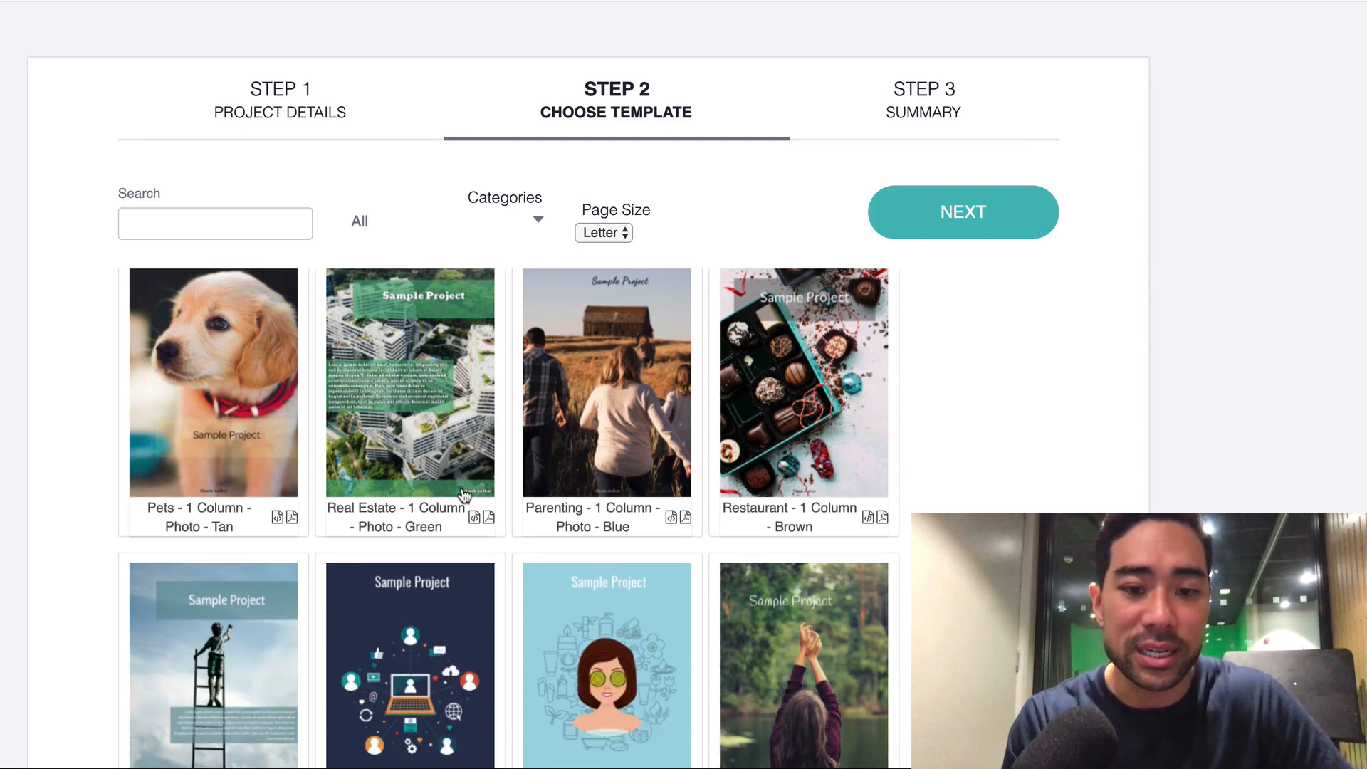
{"action": "scroll", "coordinate": [459, 492], "scroll_direction": "down", "scroll_amount": 6}
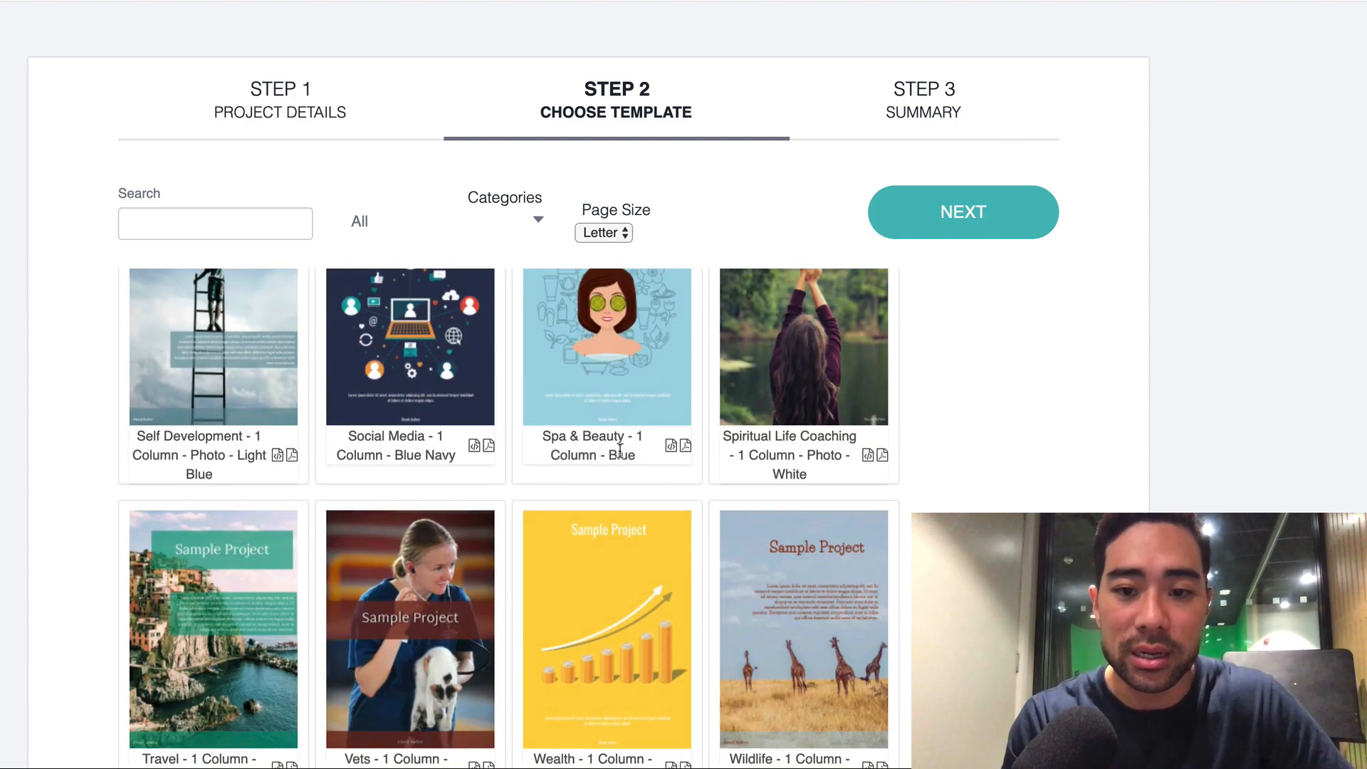
{"action": "scroll", "coordinate": [620, 453], "scroll_direction": "down", "scroll_amount": 2}
{"action": "scroll", "coordinate": [716, 557], "scroll_direction": "down", "scroll_amount": 3}
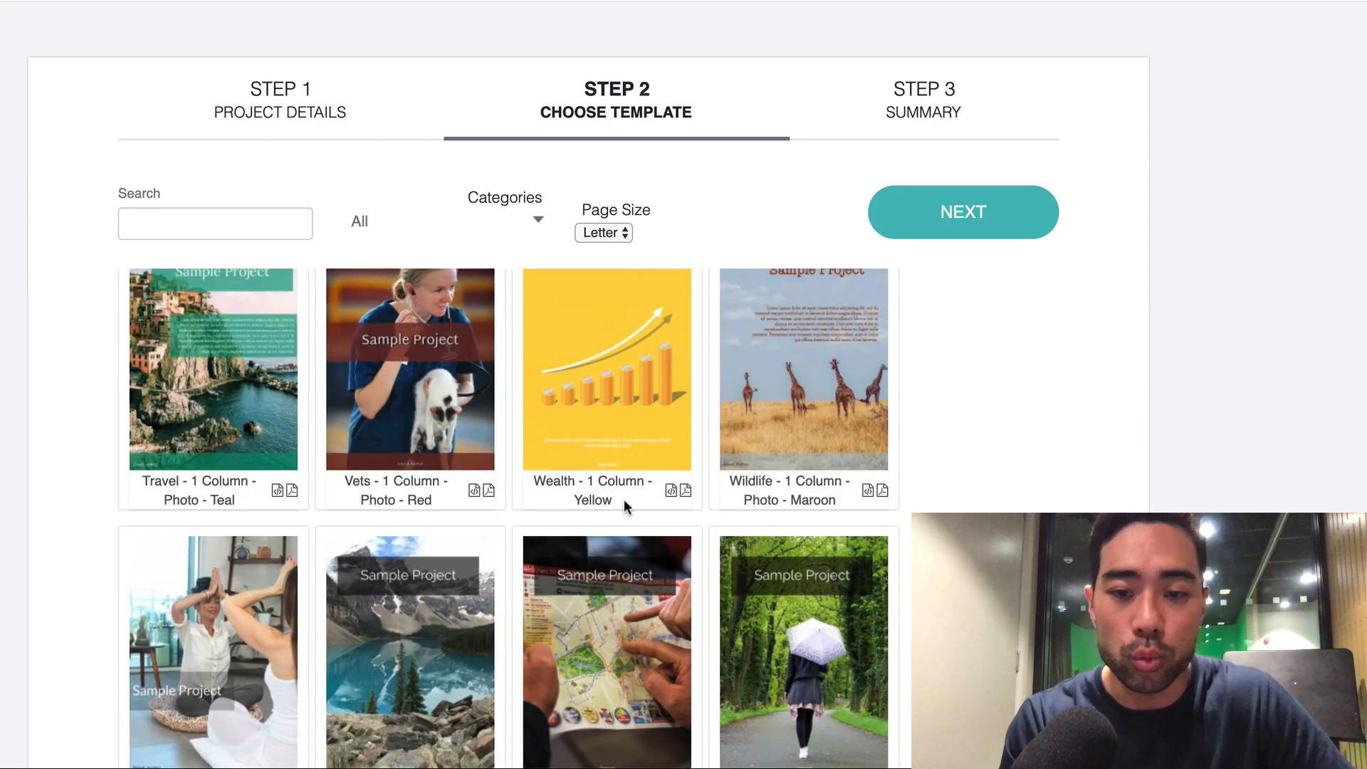
{"action": "scroll", "coordinate": [749, 561], "scroll_direction": "down", "scroll_amount": 4}
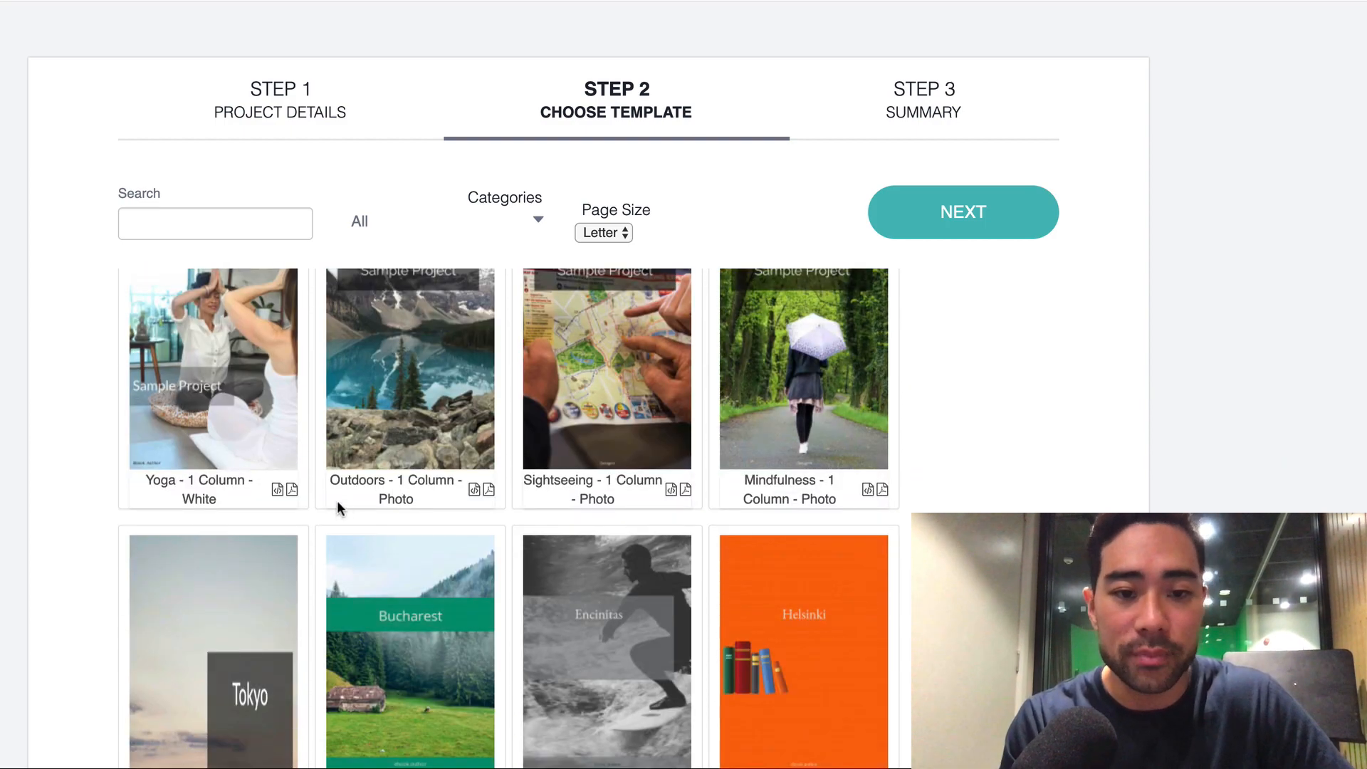
{"action": "scroll", "coordinate": [579, 537], "scroll_direction": "down", "scroll_amount": 20}
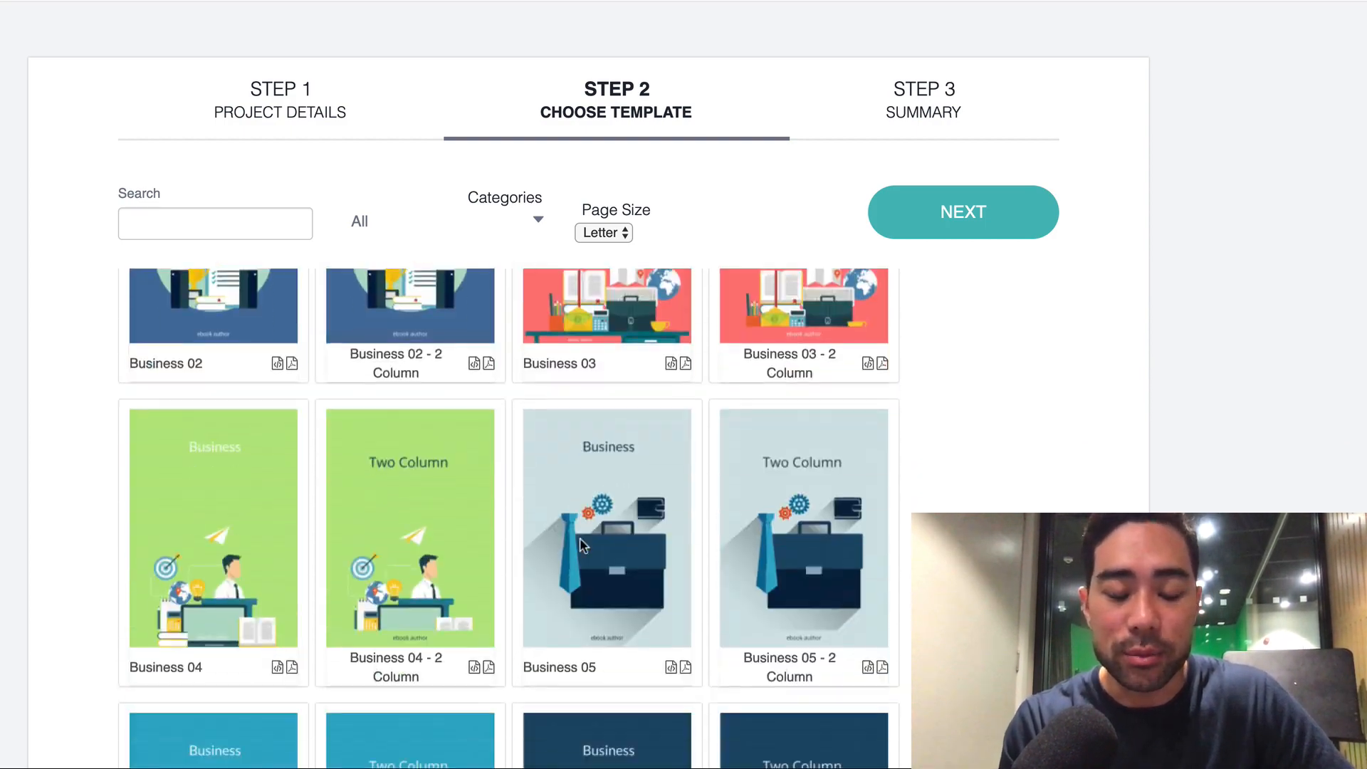
{"action": "scroll", "coordinate": [581, 541], "scroll_direction": "up", "scroll_amount": 20}
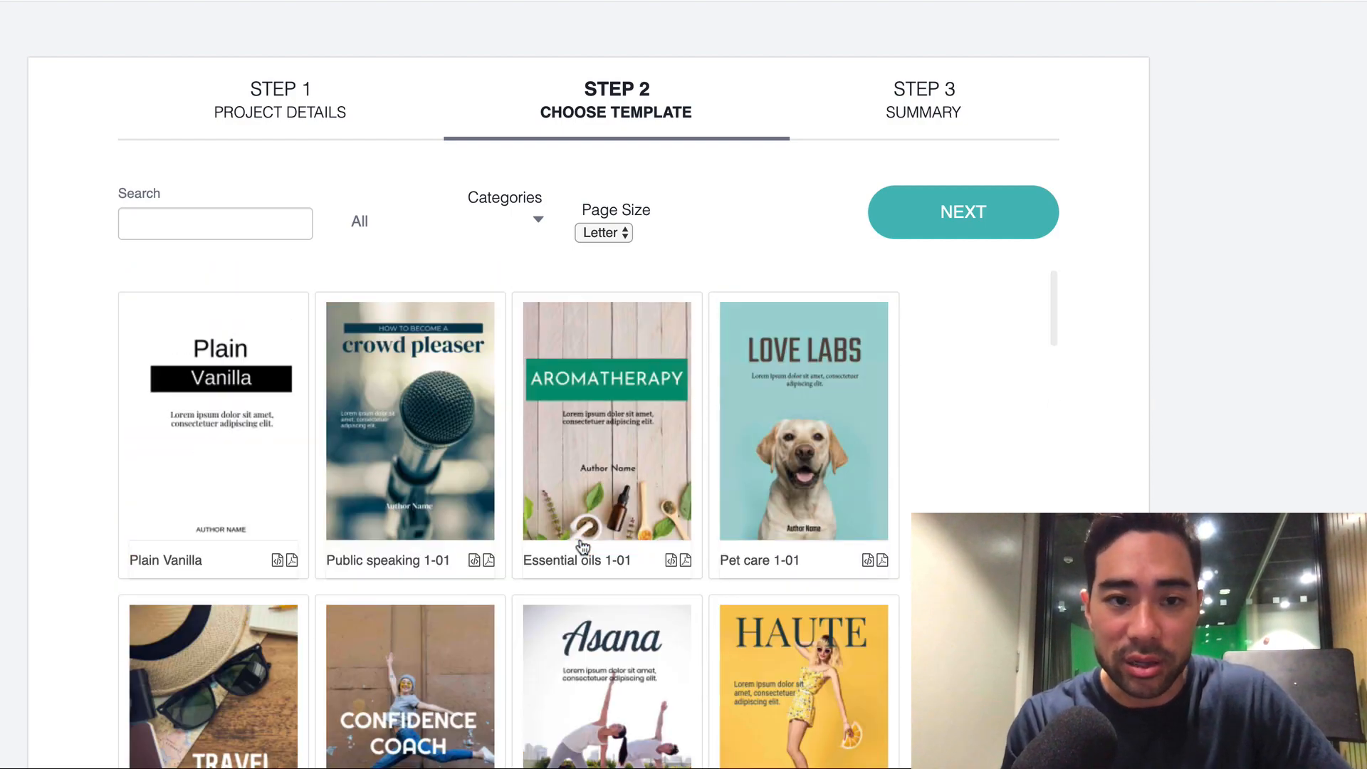
{"action": "scroll", "coordinate": [581, 545], "scroll_direction": "up", "scroll_amount": 2}
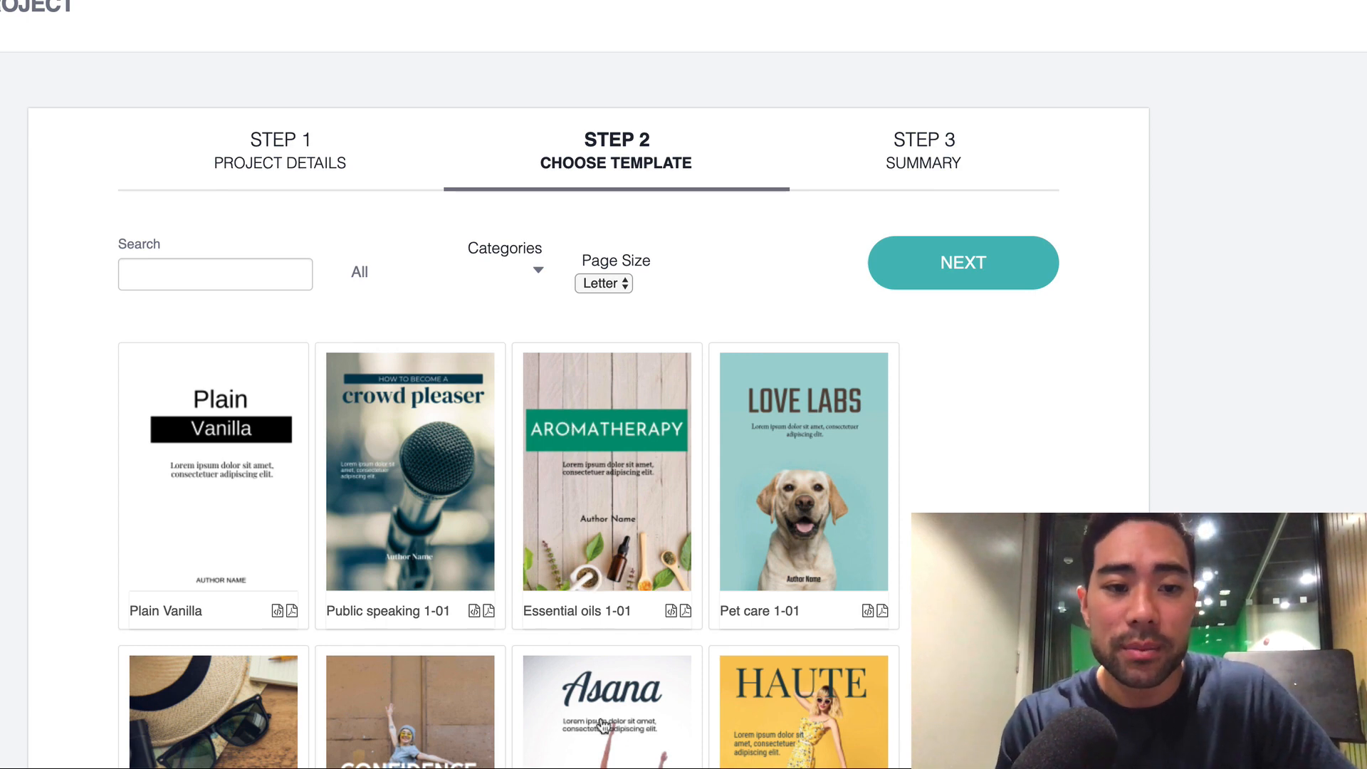
{"action": "scroll", "coordinate": [571, 621], "scroll_direction": "down", "scroll_amount": 2}
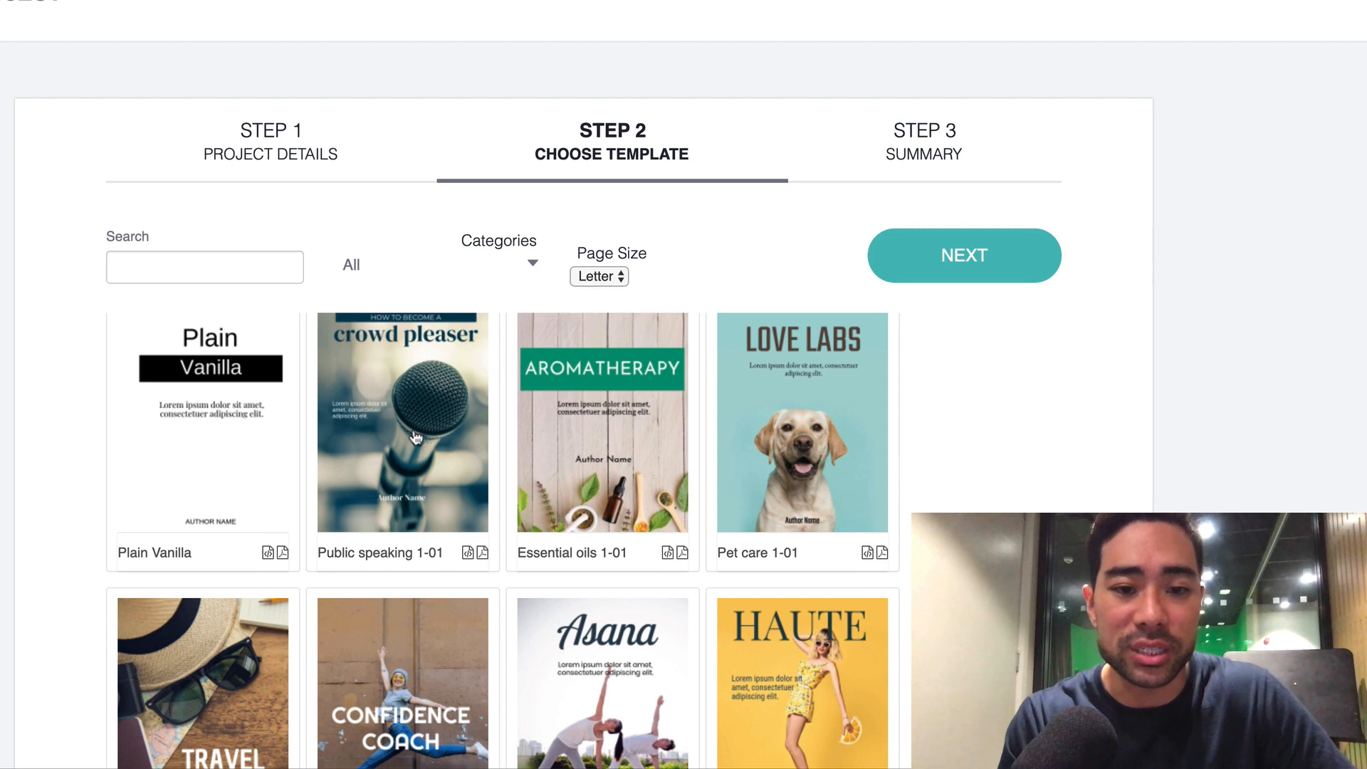
Choose the "Public speaking 1-01" template, keep the Letter page size, and continue to the project summary.
{"action": "left_click", "coordinate": [406, 407]}
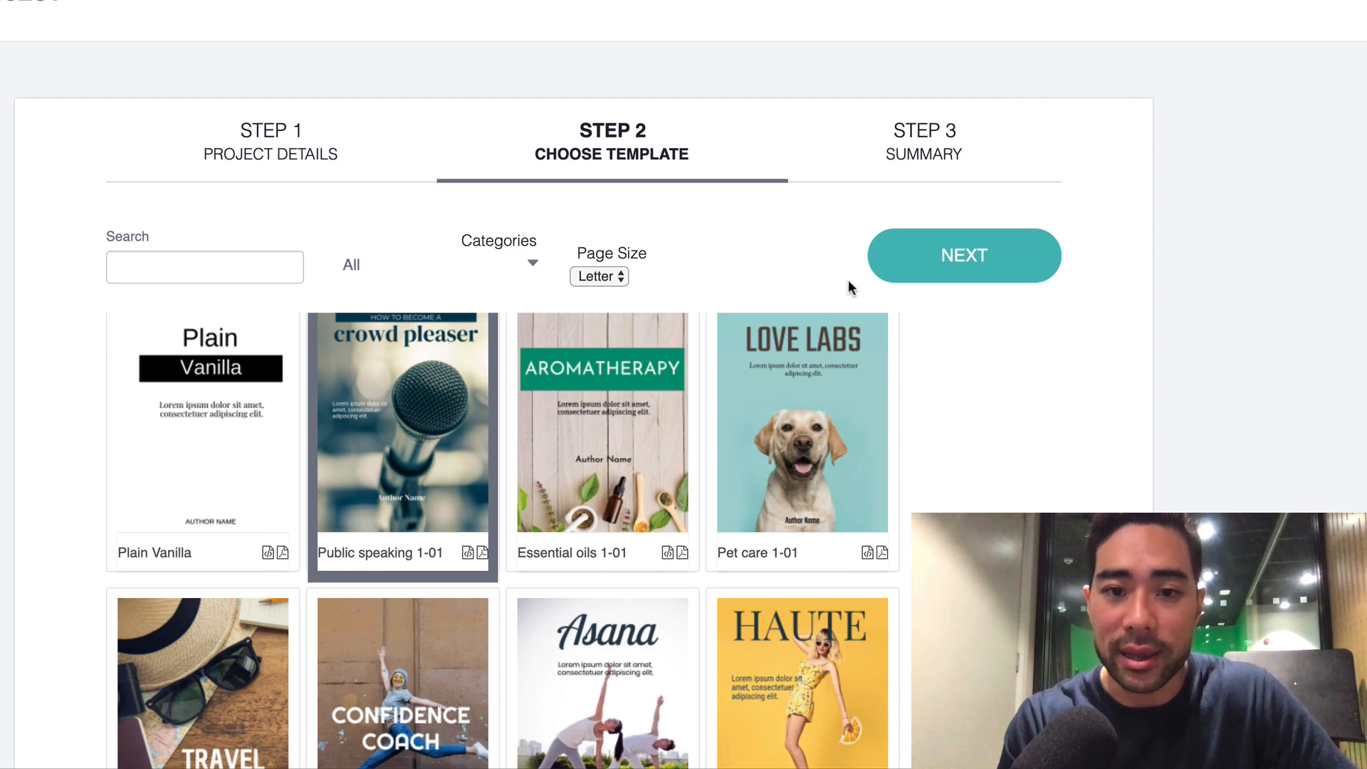
{"action": "left_click", "coordinate": [602, 276]}
{"action": "left_click", "coordinate": [616, 276]}
{"action": "left_click", "coordinate": [614, 276]}
{"action": "left_click", "coordinate": [673, 285]}
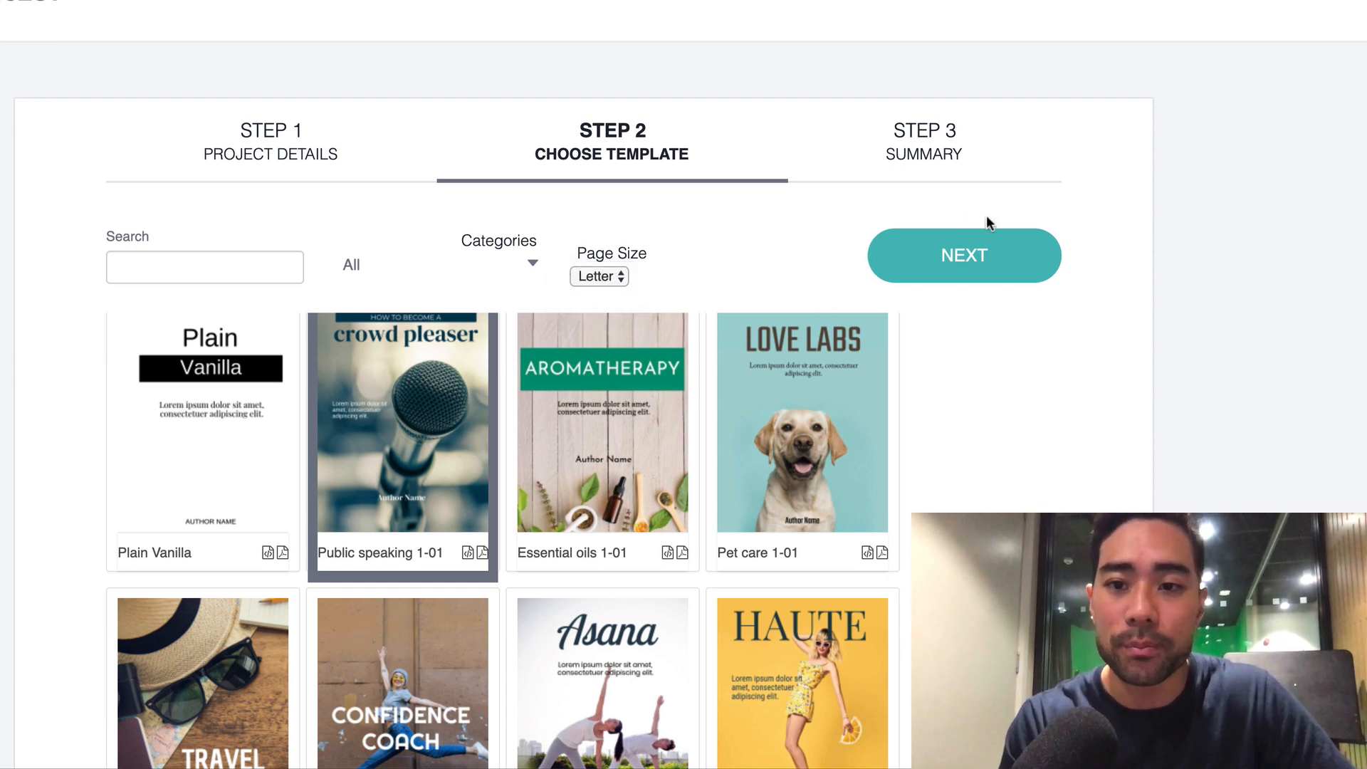
{"action": "left_click", "coordinate": [953, 260]}
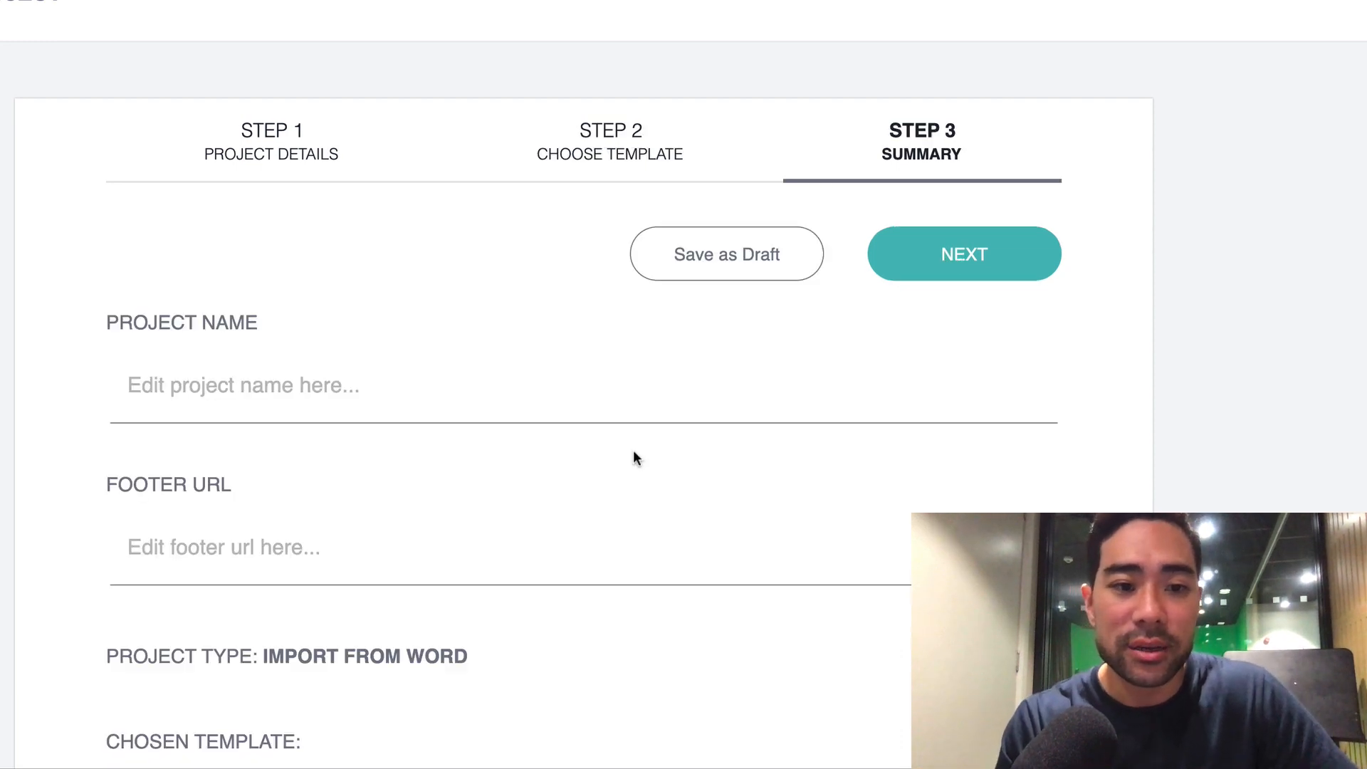
Enter "15 Point" as the project name, leave the footer URL empty, and generate the ebook in the editor.
{"action": "left_click", "coordinate": [307, 393]}
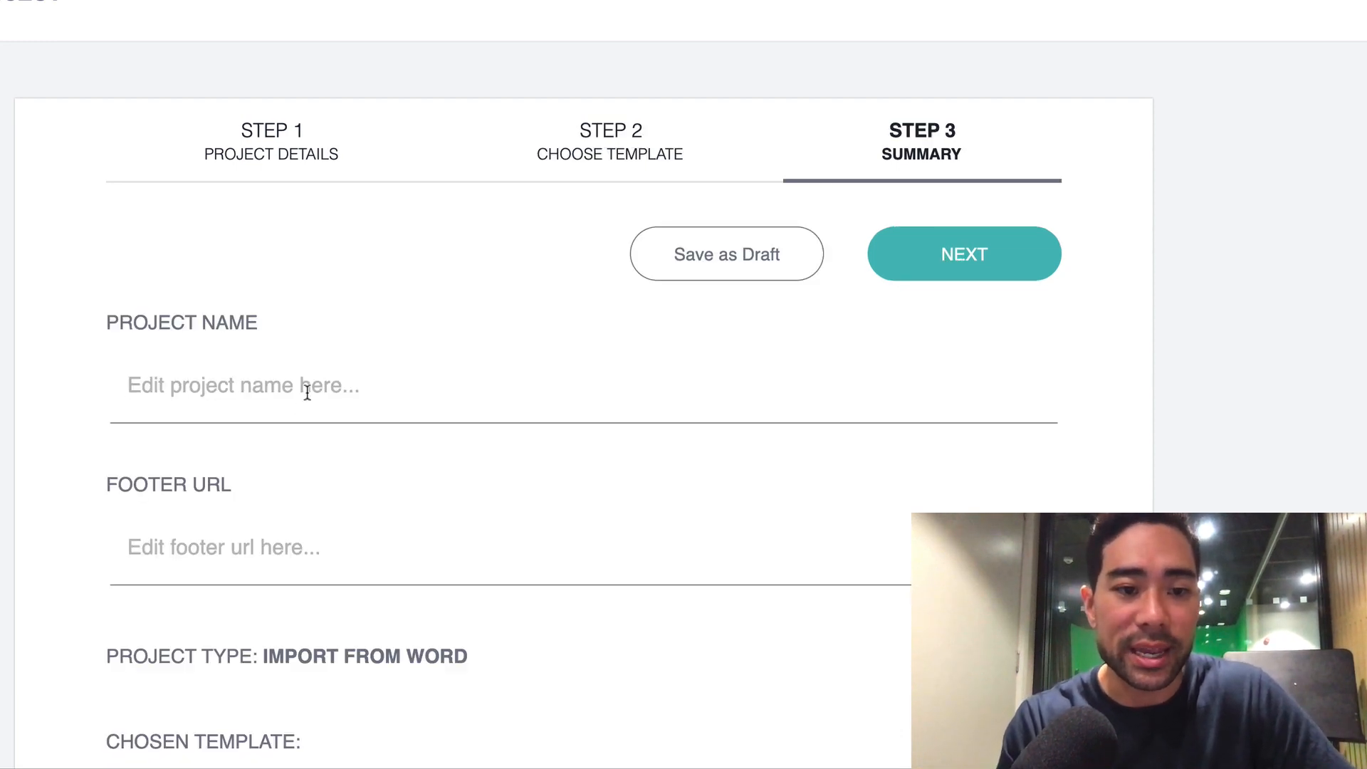
{"action": "type", "text": "15 "}
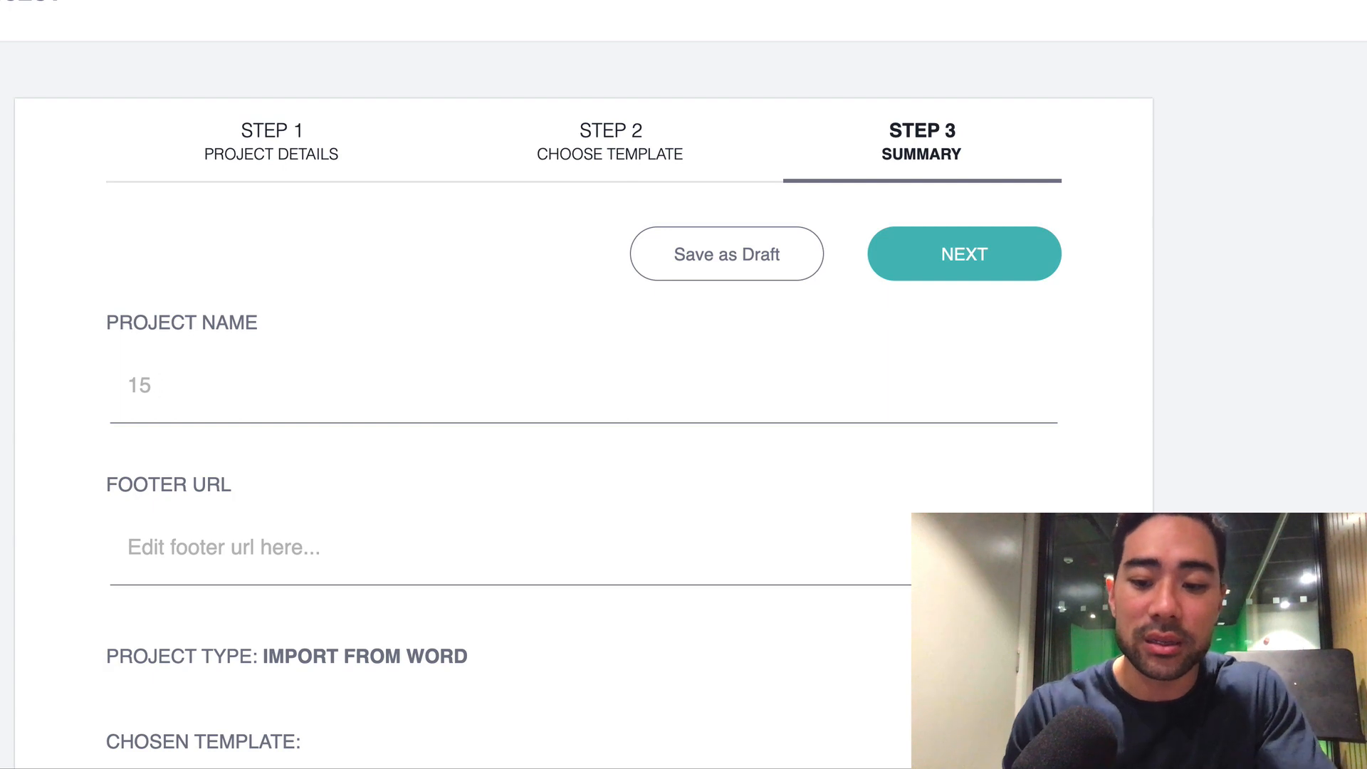
{"action": "type", "text": "Point"}
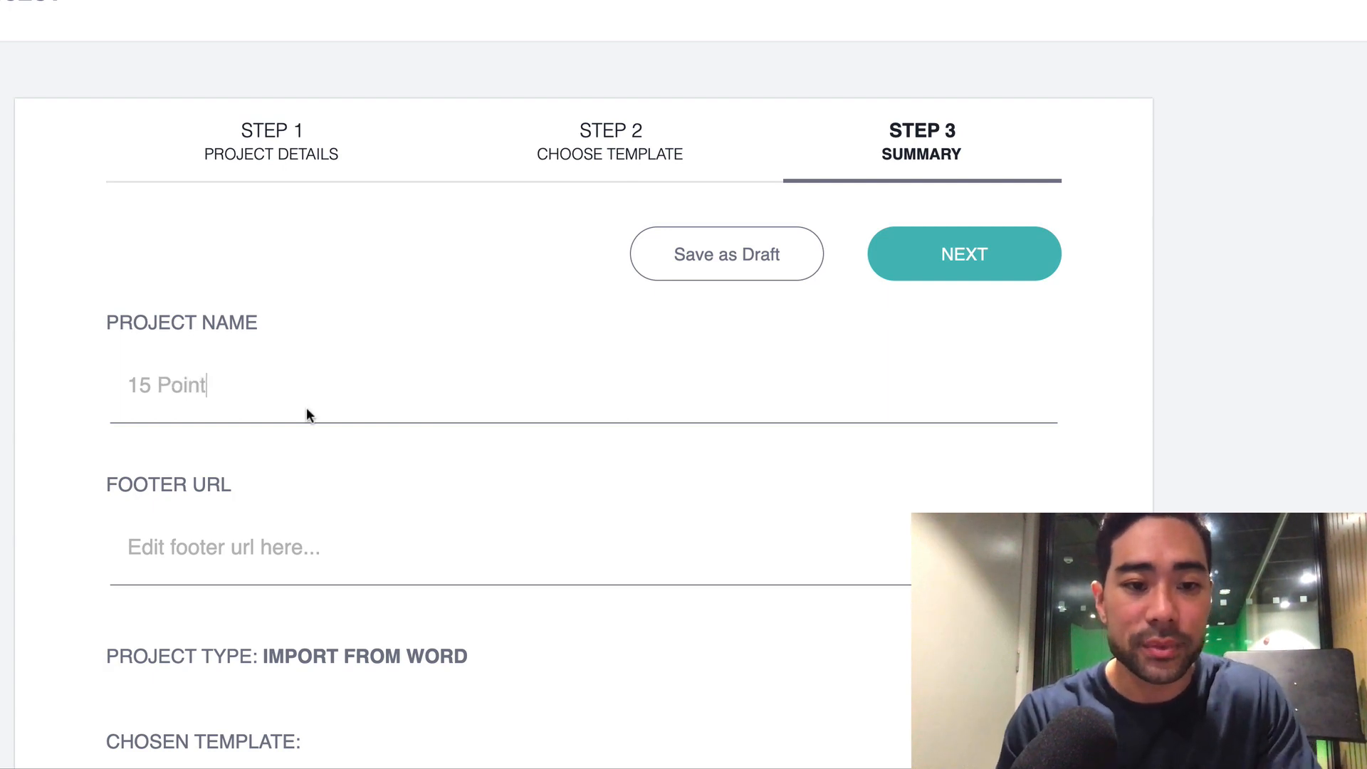
{"action": "scroll", "coordinate": [306, 408], "scroll_direction": "down", "scroll_amount": 3}
{"action": "left_click", "coordinate": [257, 361]}
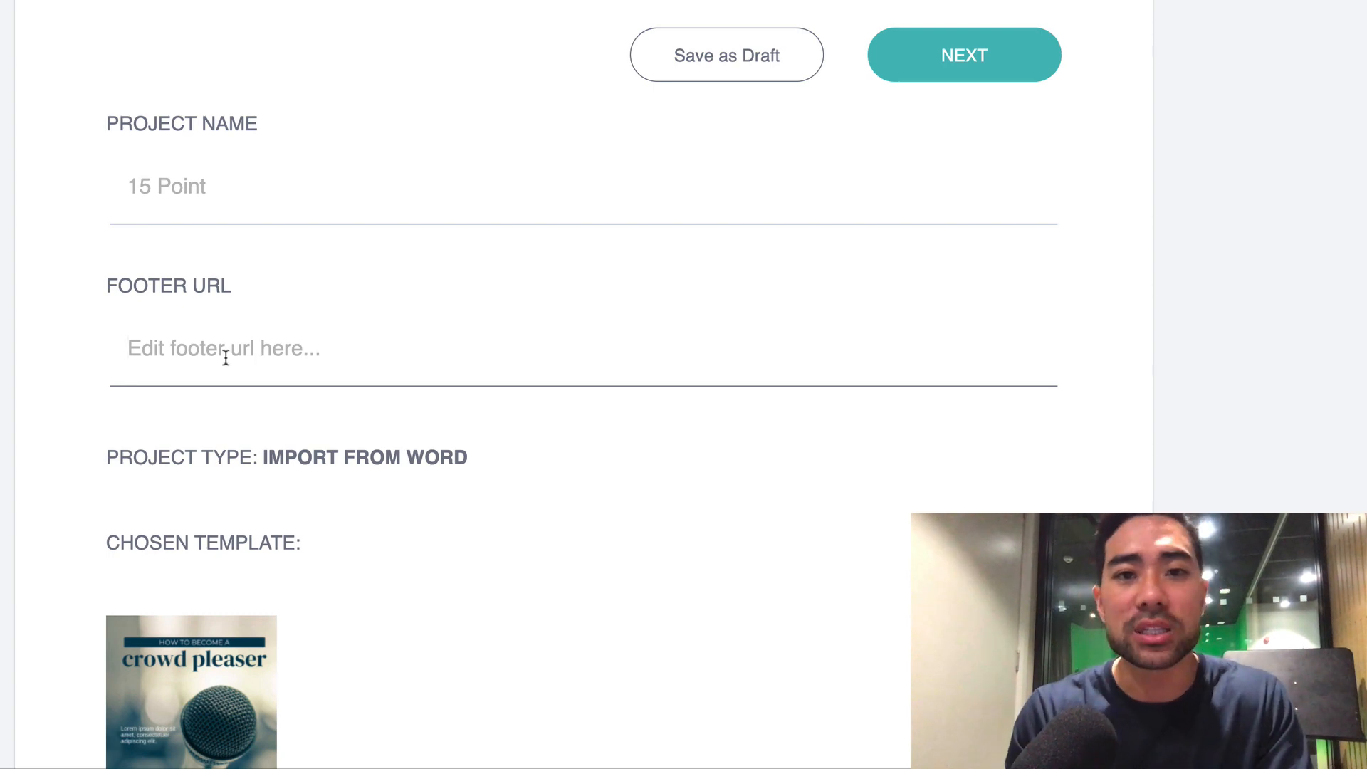
{"action": "scroll", "coordinate": [255, 333], "scroll_direction": "down", "scroll_amount": 5}
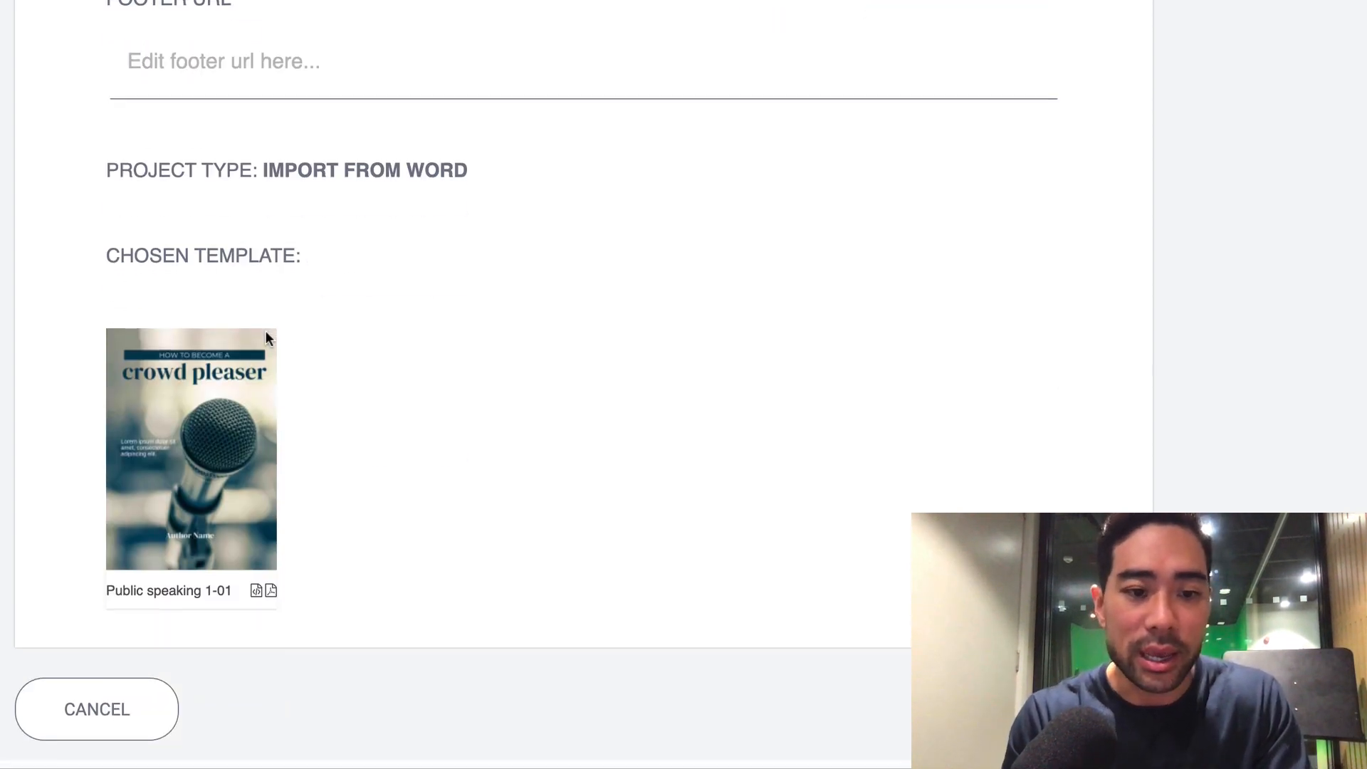
{"action": "left_click", "coordinate": [1072, 718]}
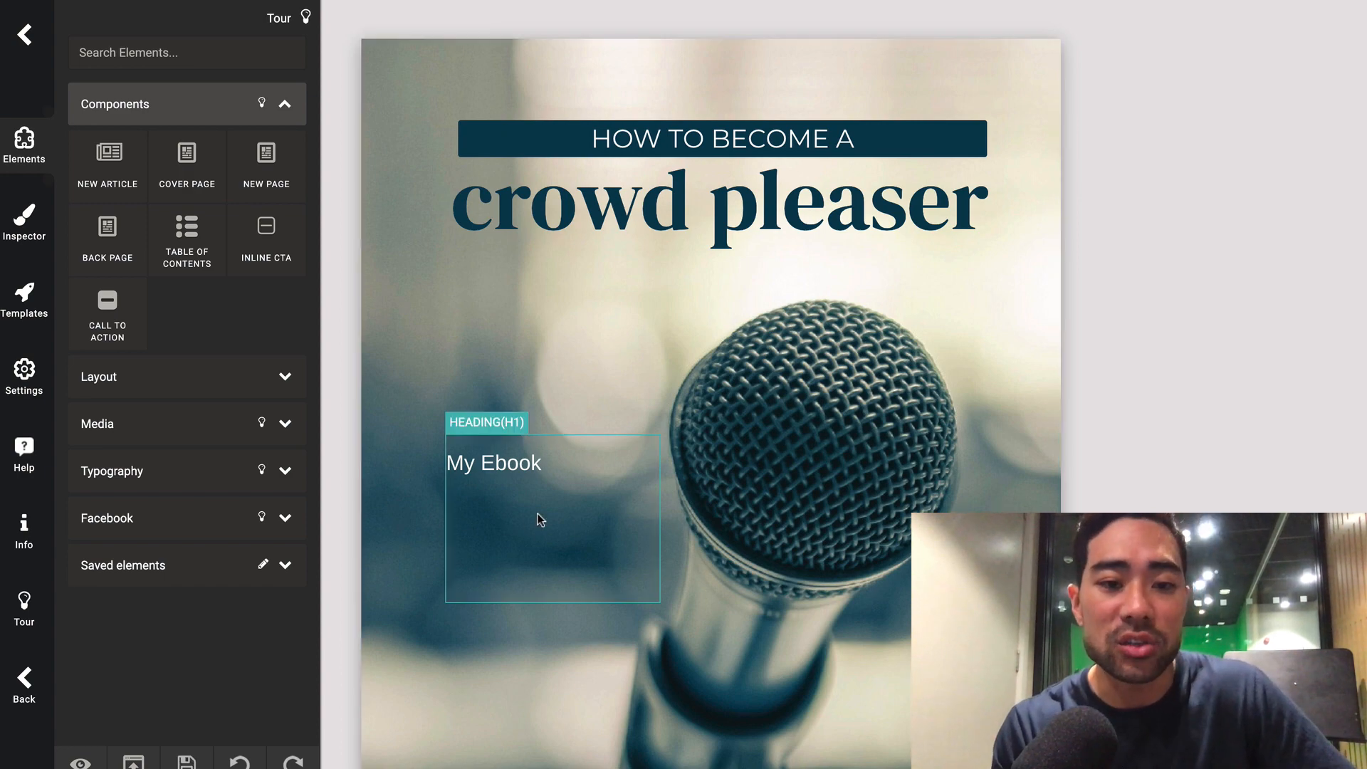
Look through the generated ebook from the cover to the last content page to check the imported Word text and its formatting.
{"action": "scroll", "coordinate": [563, 544], "scroll_direction": "down", "scroll_amount": 10}
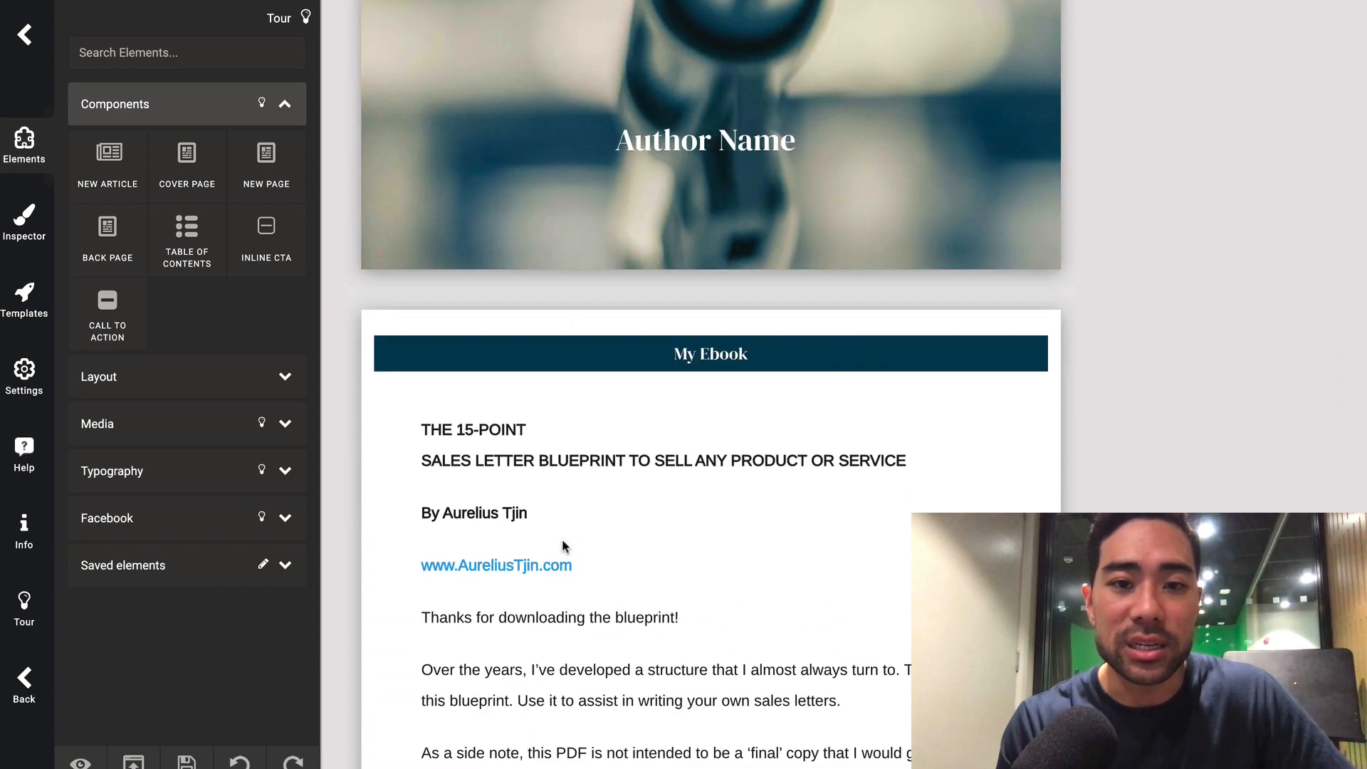
{"action": "scroll", "coordinate": [562, 543], "scroll_direction": "down", "scroll_amount": 3}
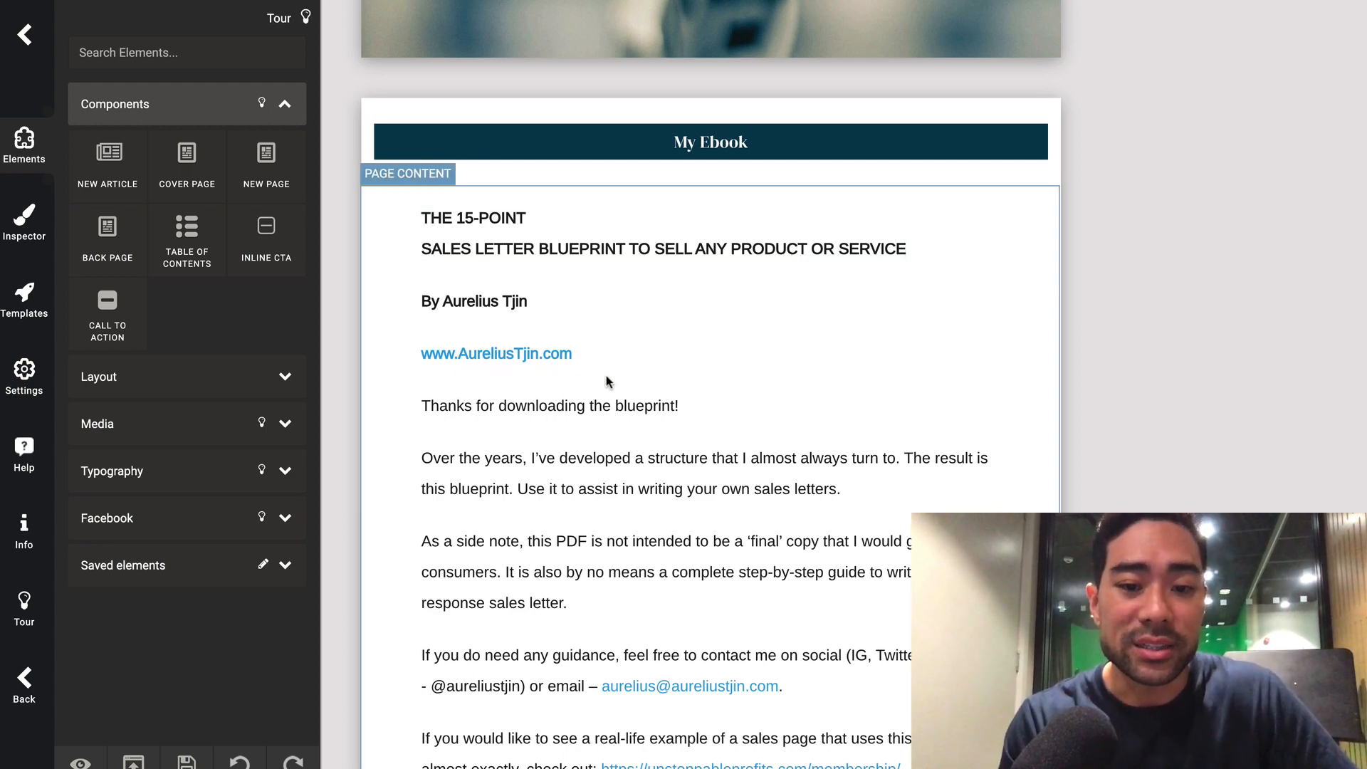
{"action": "scroll", "coordinate": [606, 379], "scroll_direction": "down", "scroll_amount": 1}
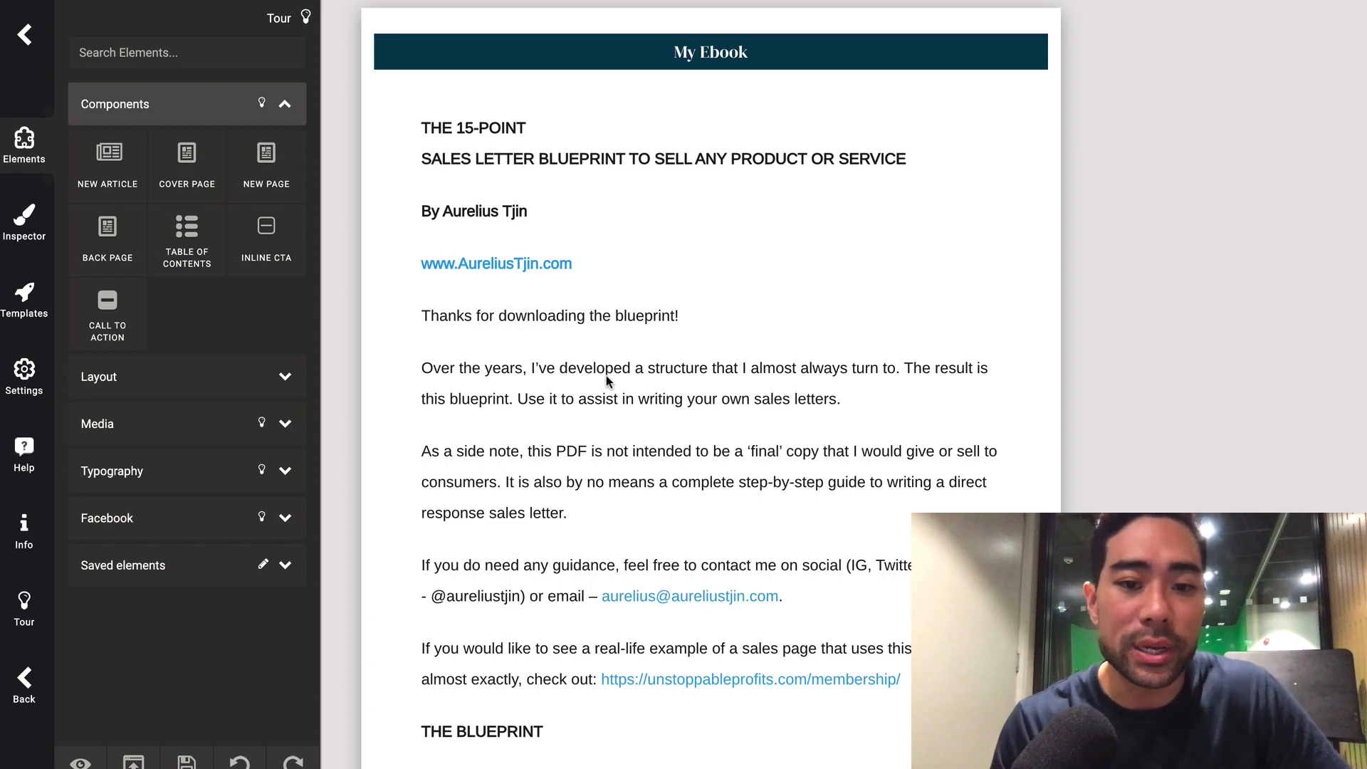
{"action": "scroll", "coordinate": [605, 375], "scroll_direction": "down", "scroll_amount": 15}
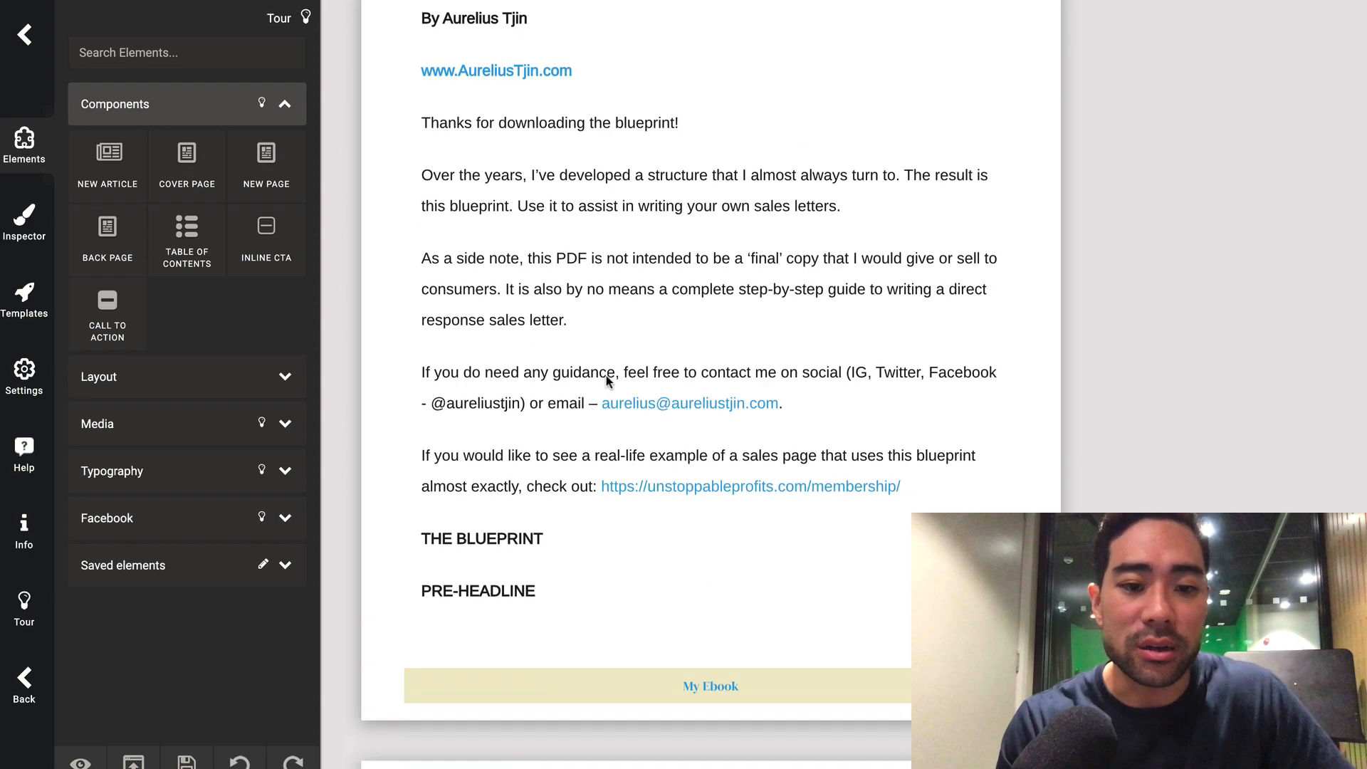
{"action": "scroll", "coordinate": [607, 377], "scroll_direction": "down", "scroll_amount": 4}
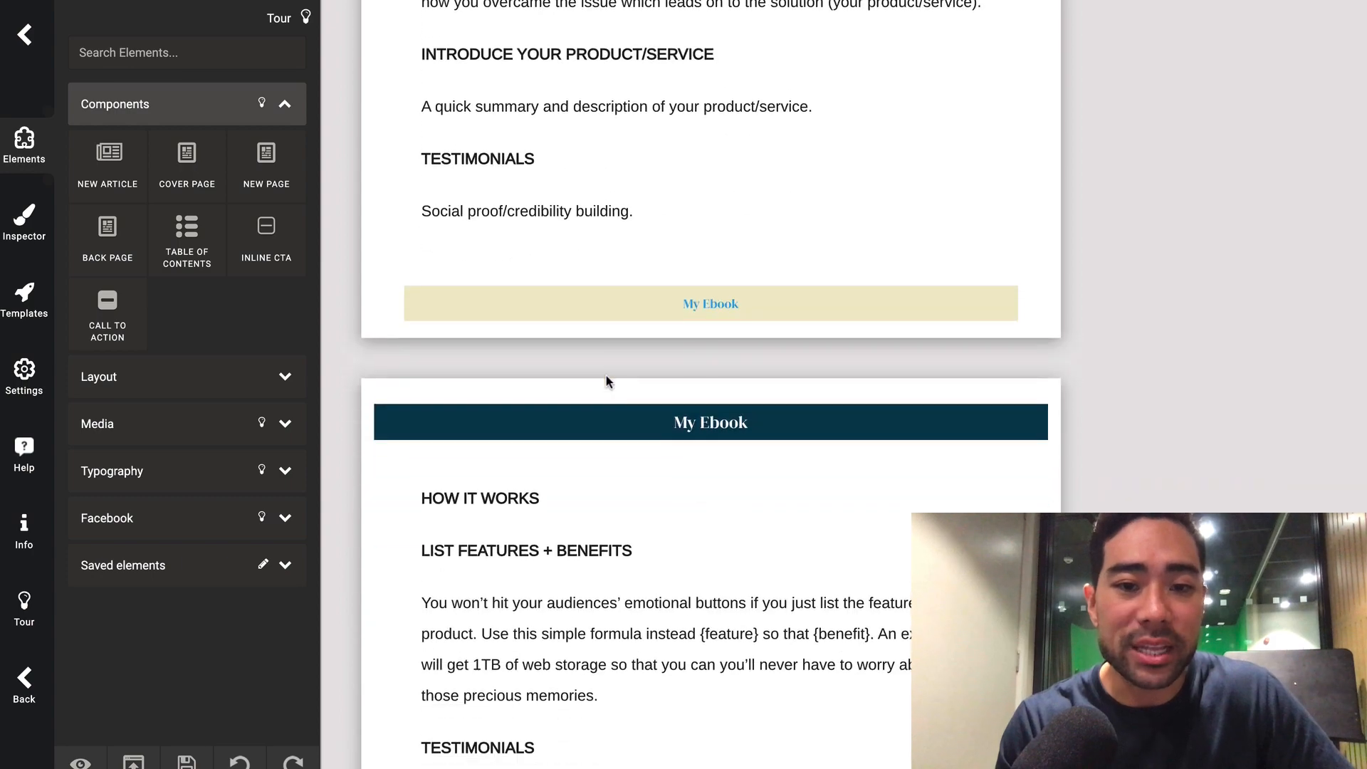
{"action": "scroll", "coordinate": [607, 378], "scroll_direction": "down", "scroll_amount": 15}
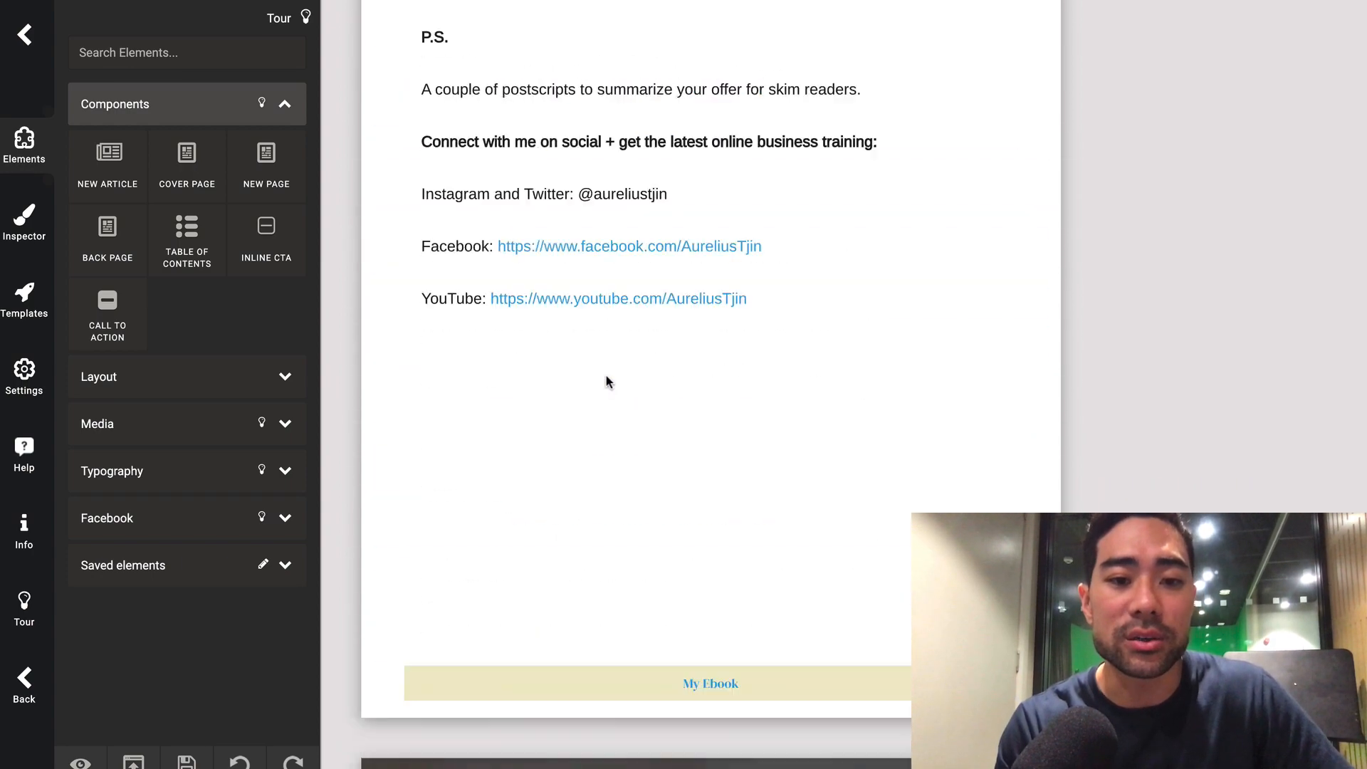
{"action": "scroll", "coordinate": [606, 375], "scroll_direction": "up", "scroll_amount": 20}
{"action": "scroll", "coordinate": [605, 375], "scroll_direction": "down", "scroll_amount": 12}
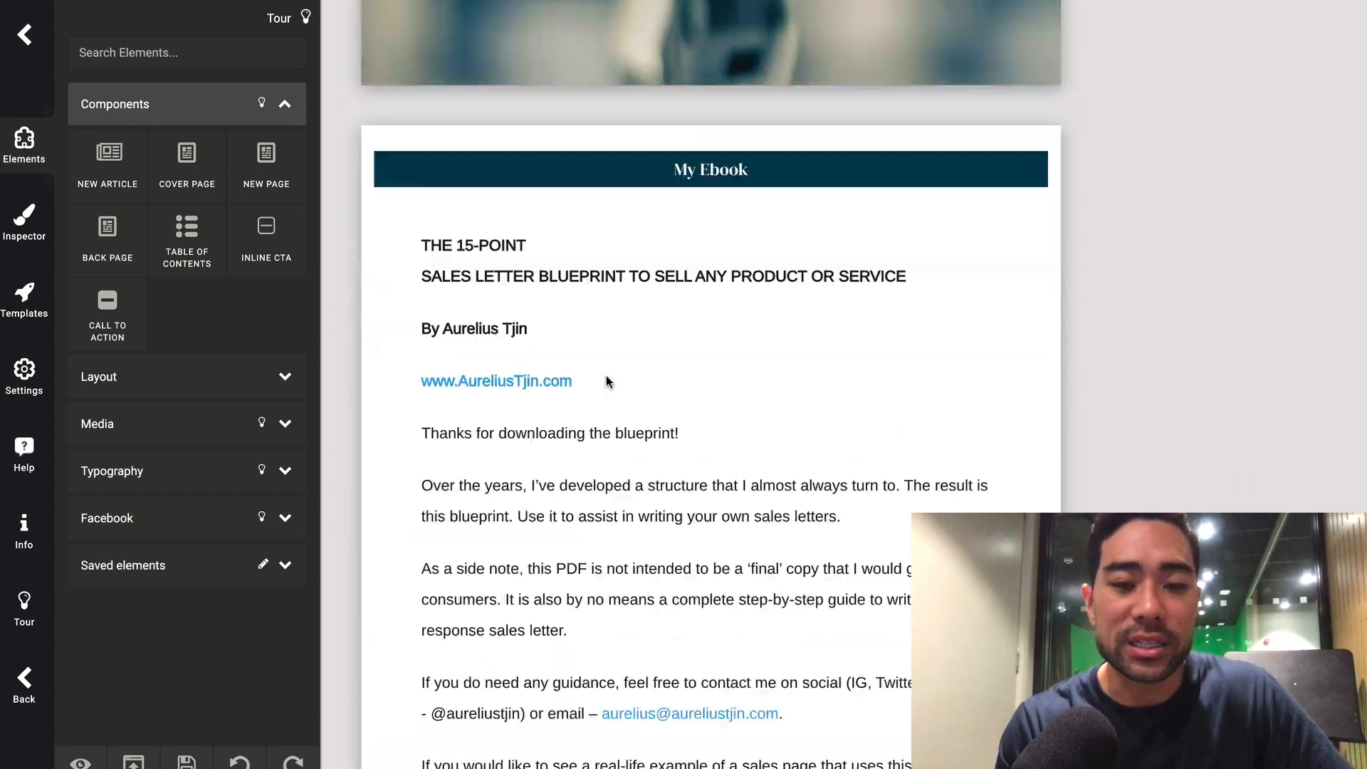
{"action": "scroll", "coordinate": [605, 374], "scroll_direction": "up", "scroll_amount": 5}
{"action": "scroll", "coordinate": [606, 374], "scroll_direction": "down", "scroll_amount": 5}
{"action": "scroll", "coordinate": [607, 377], "scroll_direction": "down", "scroll_amount": 4}
{"action": "scroll", "coordinate": [607, 377], "scroll_direction": "up", "scroll_amount": 15}
{"action": "scroll", "coordinate": [606, 378], "scroll_direction": "down", "scroll_amount": 7}
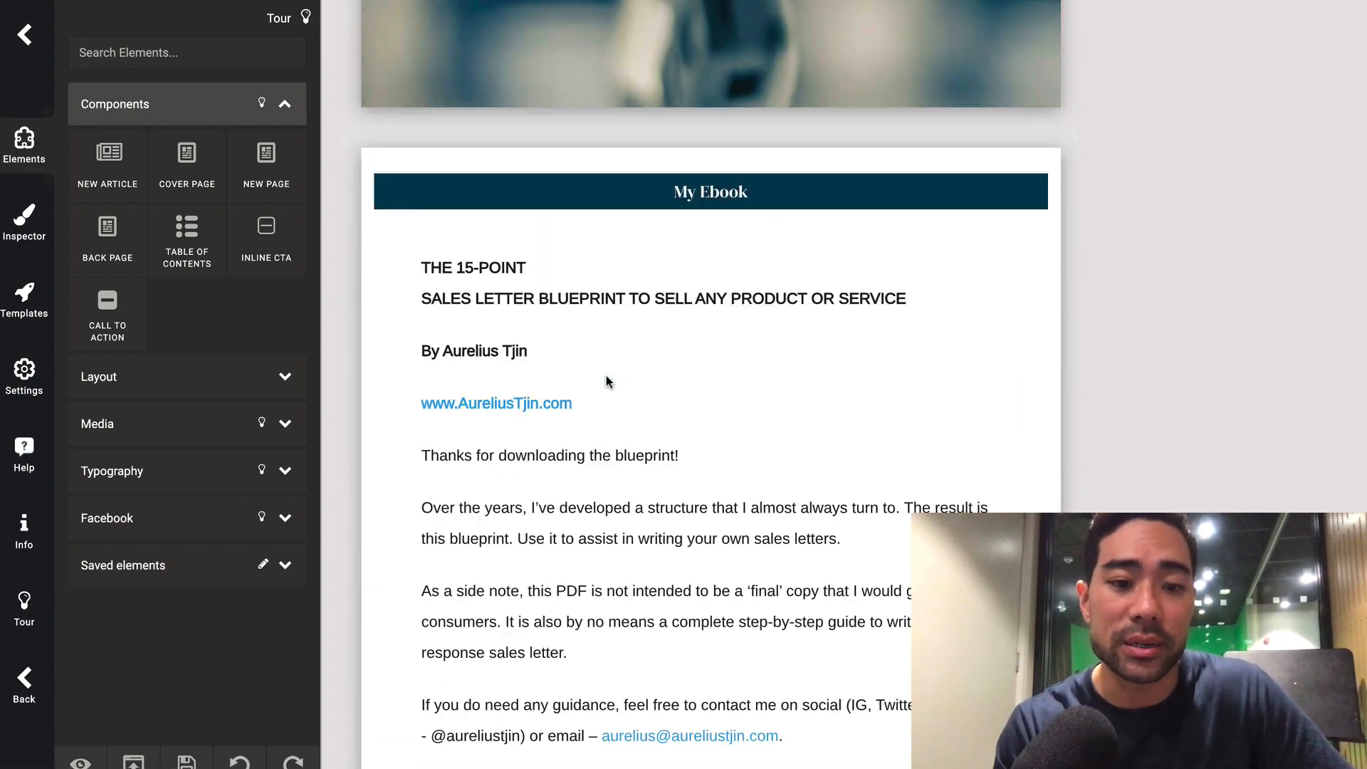
Join the two title lines on the first content page into one paragraph, with a space between "15-POINT" and "SALES".
{"action": "left_click", "coordinate": [468, 188]}
{"action": "left_click", "coordinate": [468, 187]}
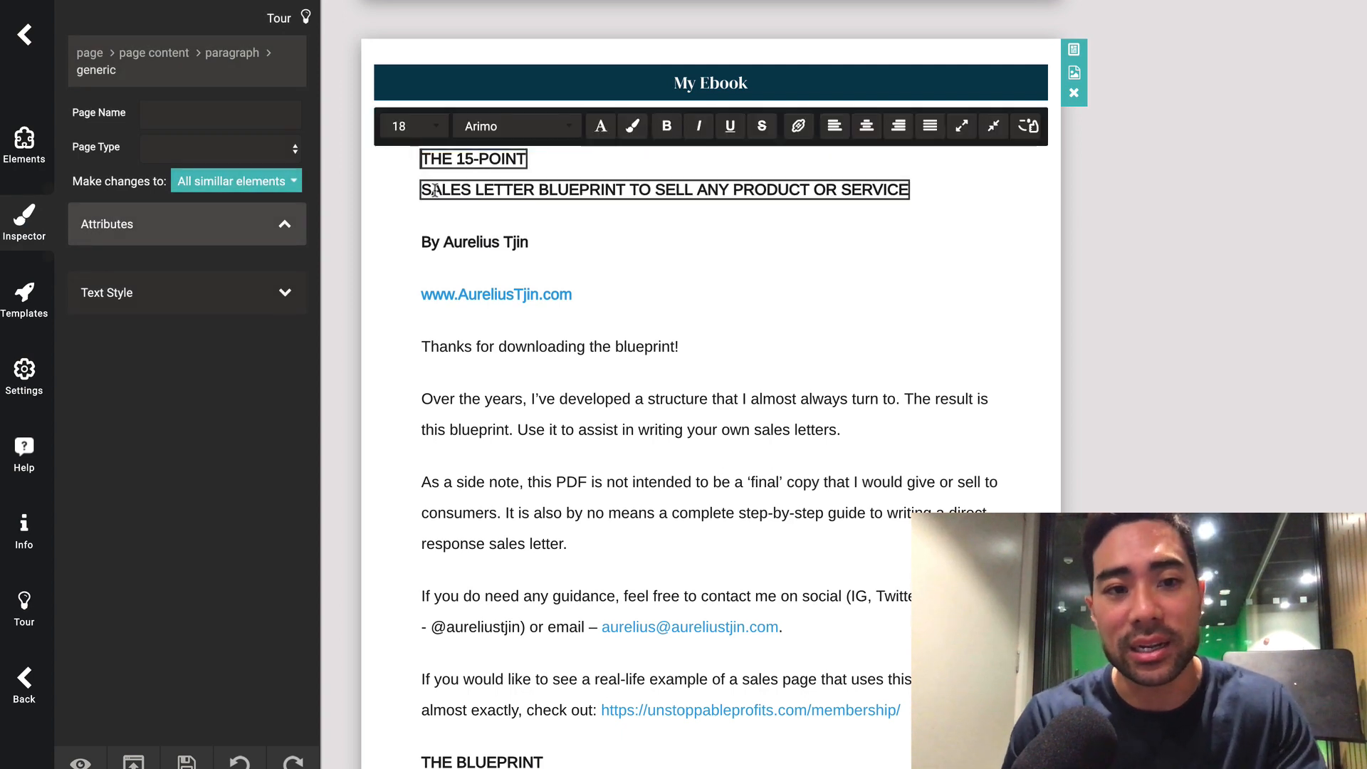
{"action": "left_click", "coordinate": [482, 246]}
{"action": "scroll", "coordinate": [491, 242], "scroll_direction": "down", "scroll_amount": 10}
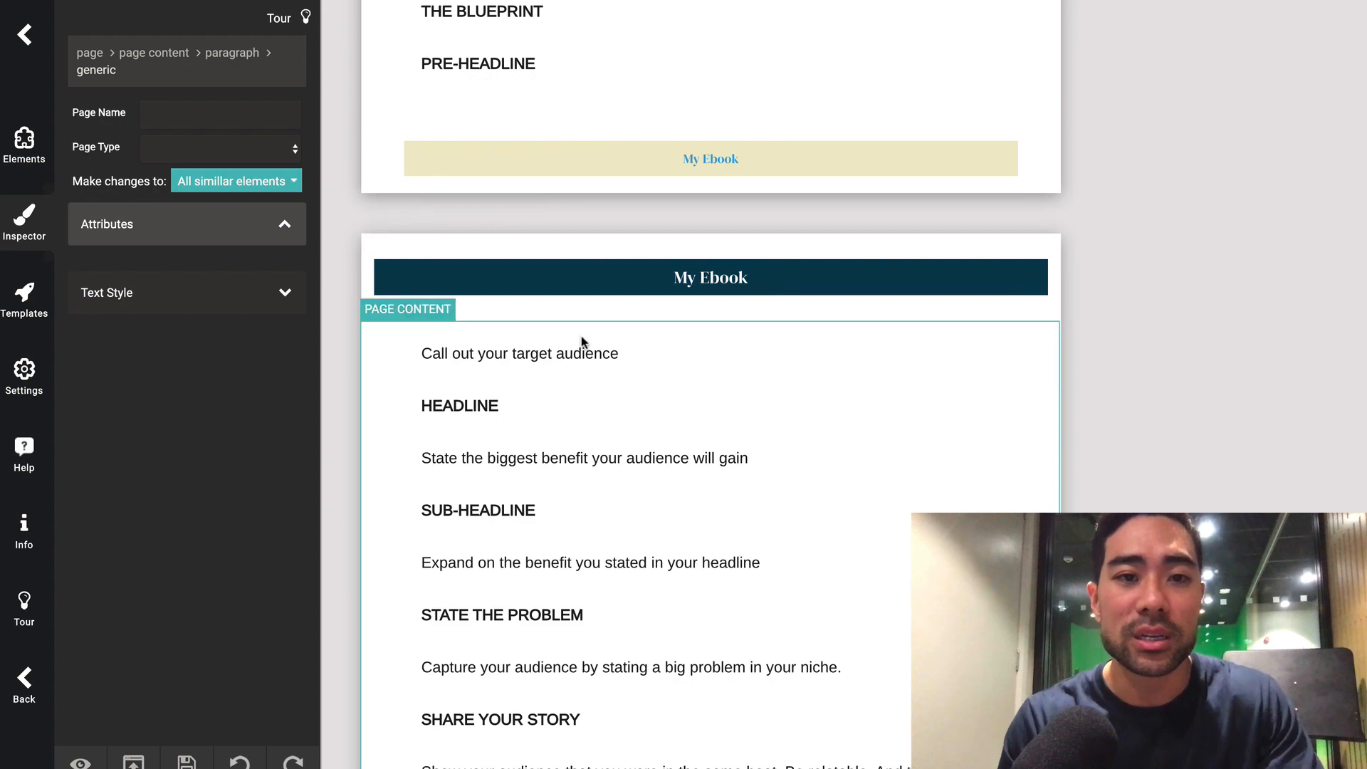
{"action": "scroll", "coordinate": [582, 342], "scroll_direction": "up", "scroll_amount": 10}
{"action": "left_click", "coordinate": [536, 373]}
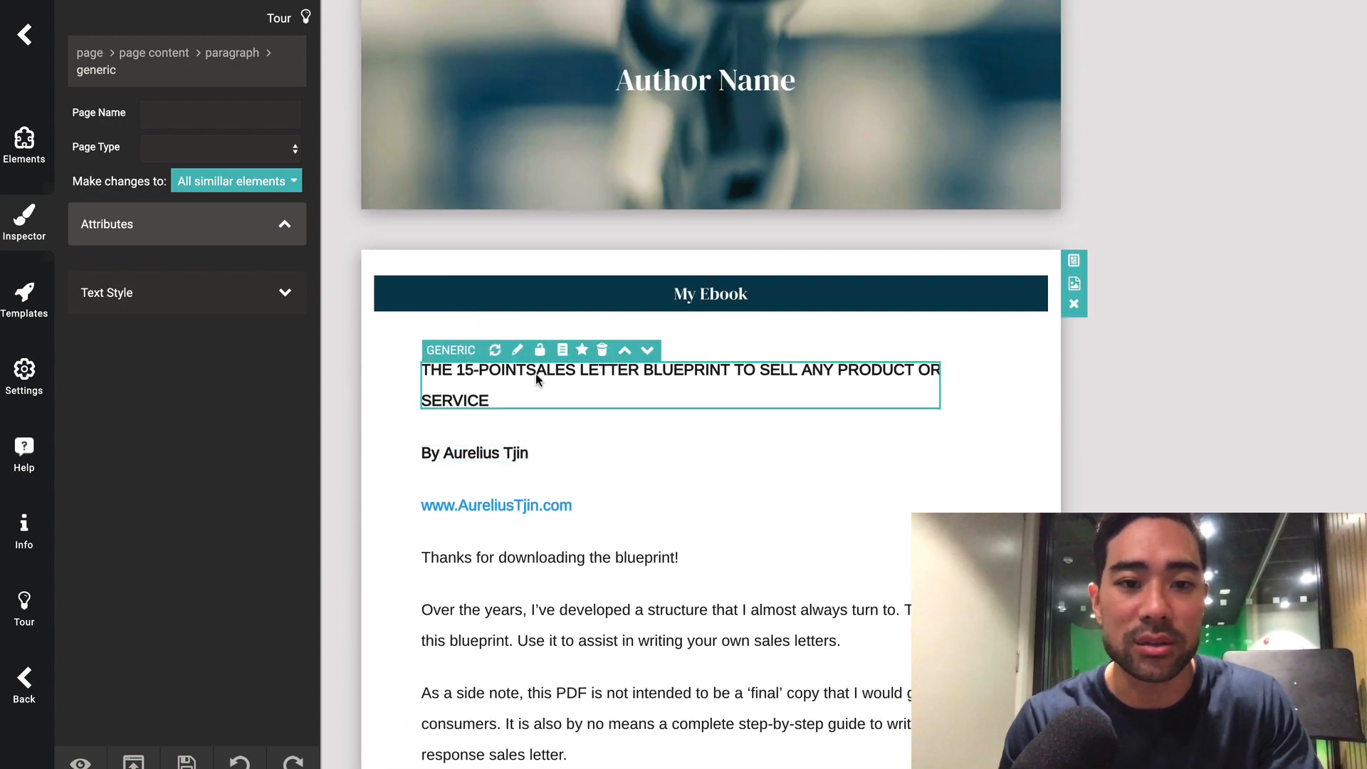
{"action": "left_click", "coordinate": [531, 375]}
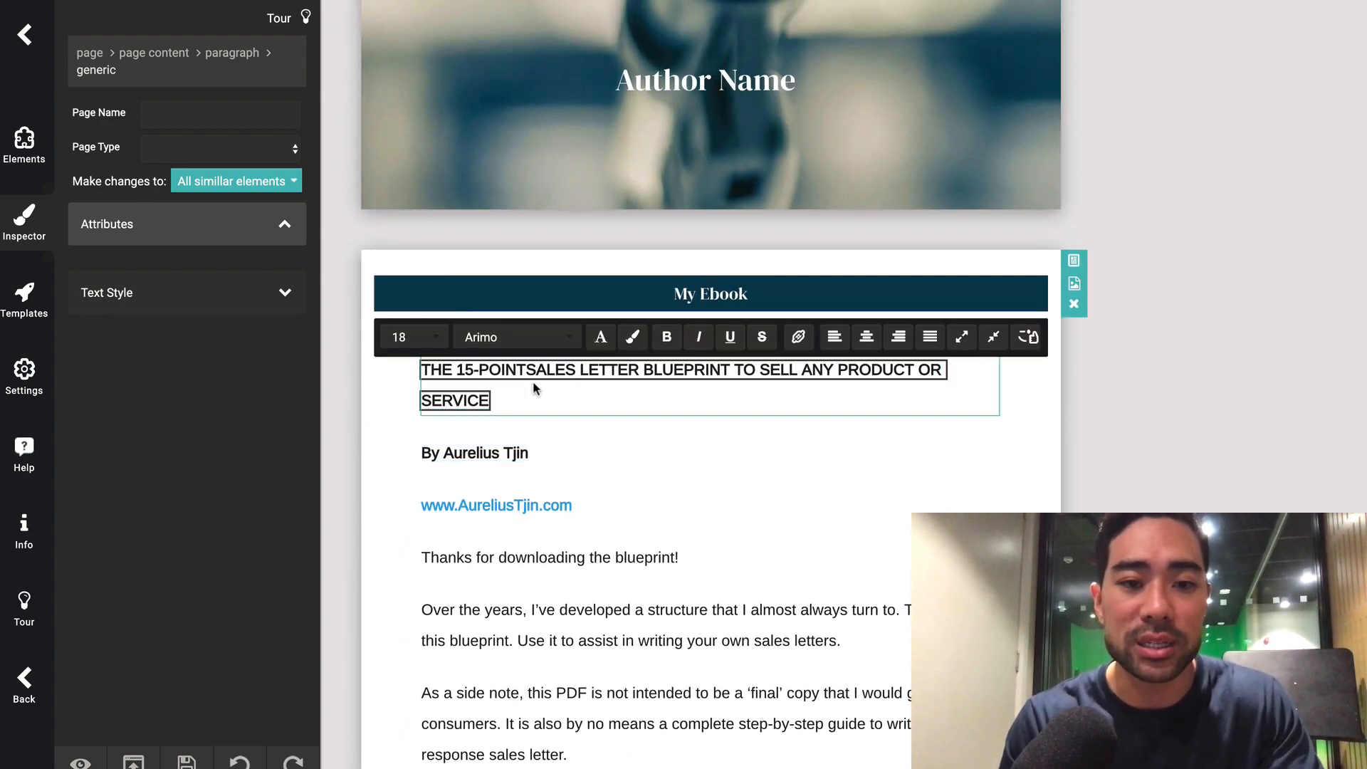
Replace the "crowd pleaser" heading on the cover with "15-Point Salesletter Blueprint".
{"action": "scroll", "coordinate": [536, 387], "scroll_direction": "up", "scroll_amount": 4}
{"action": "scroll", "coordinate": [536, 387], "scroll_direction": "up", "scroll_amount": 5}
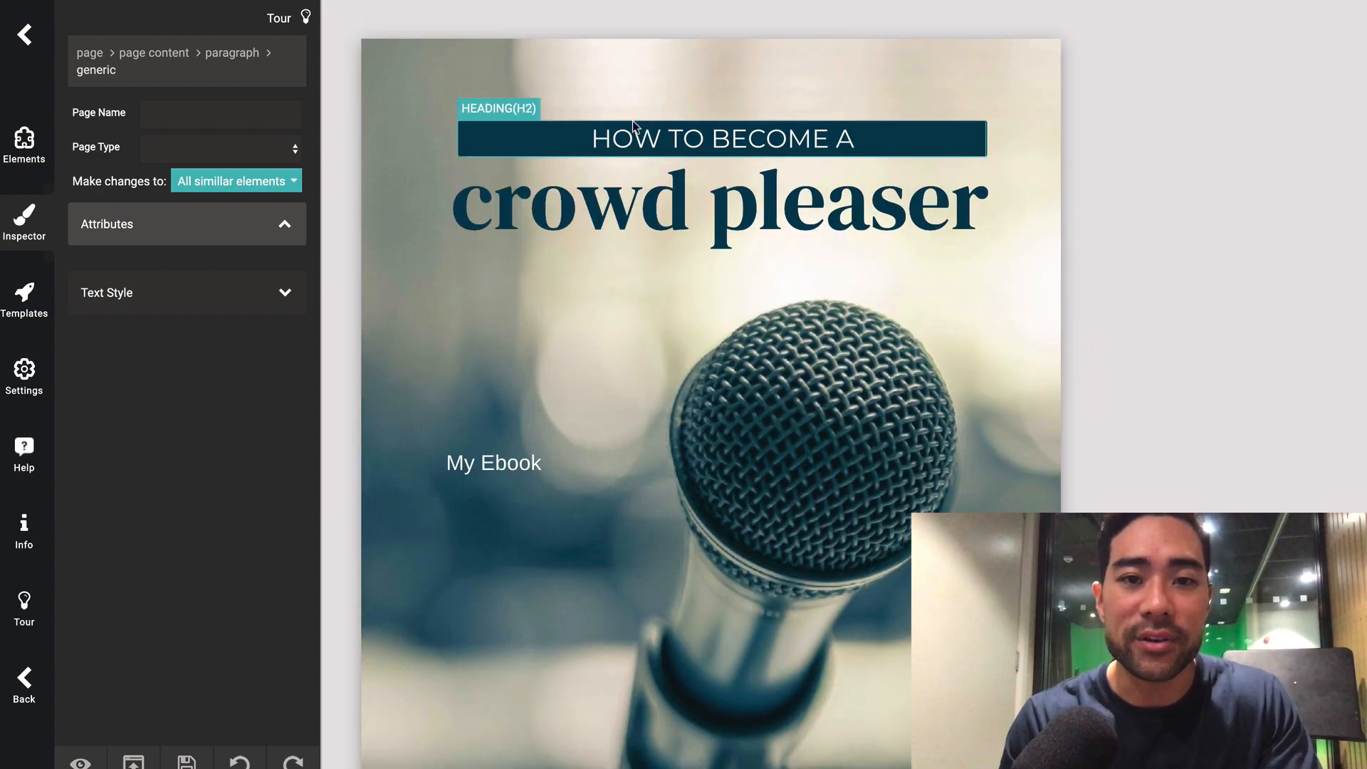
{"action": "left_click", "coordinate": [675, 138]}
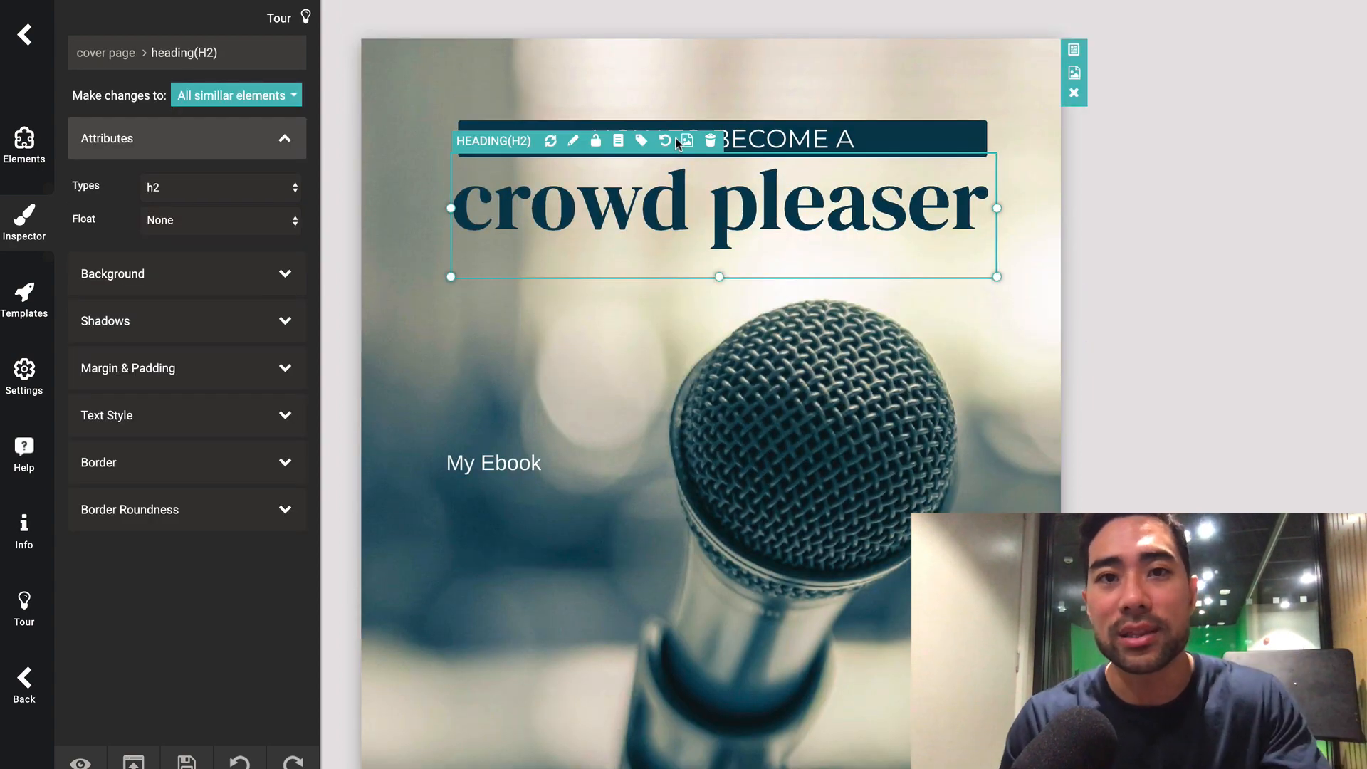
{"action": "left_click", "coordinate": [777, 138]}
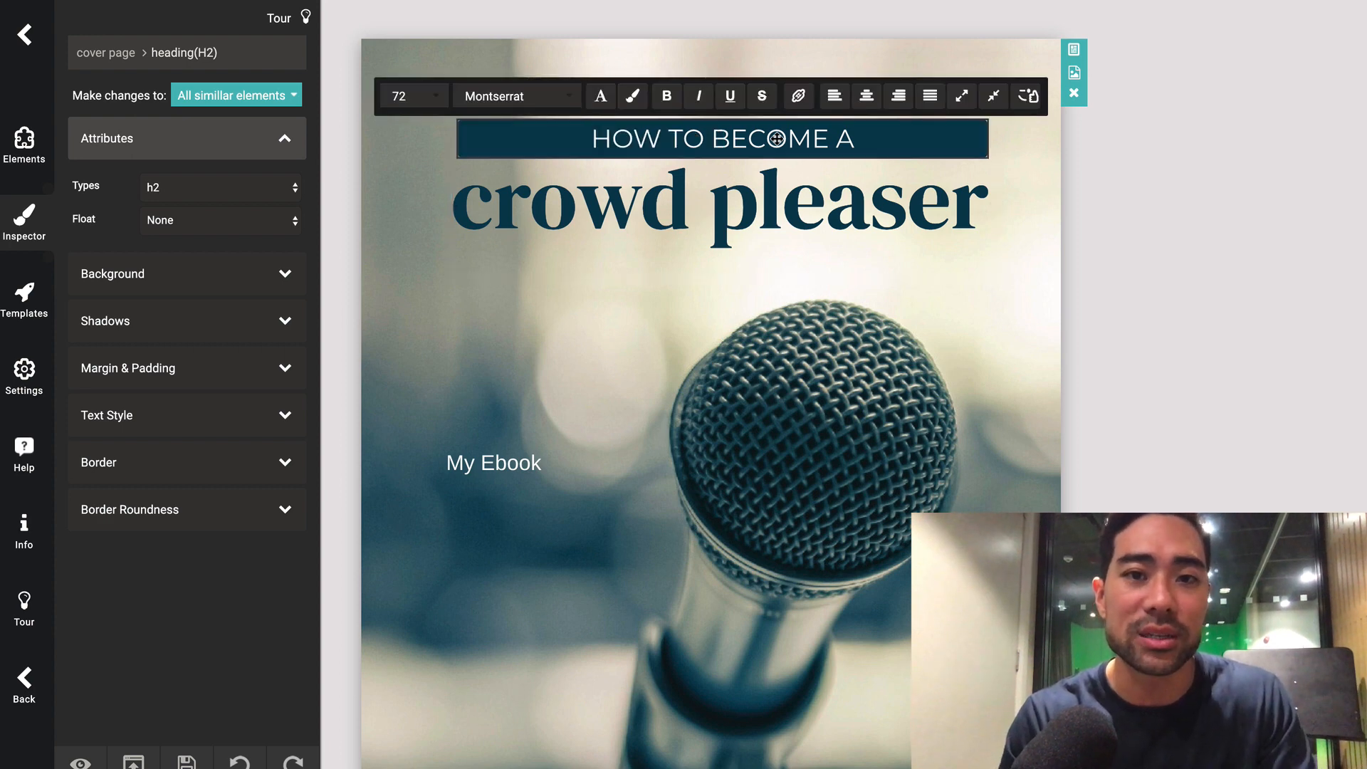
{"action": "left_click", "coordinate": [586, 226]}
{"action": "key", "text": "ctrl+a"}
{"action": "type", "text": "15"}
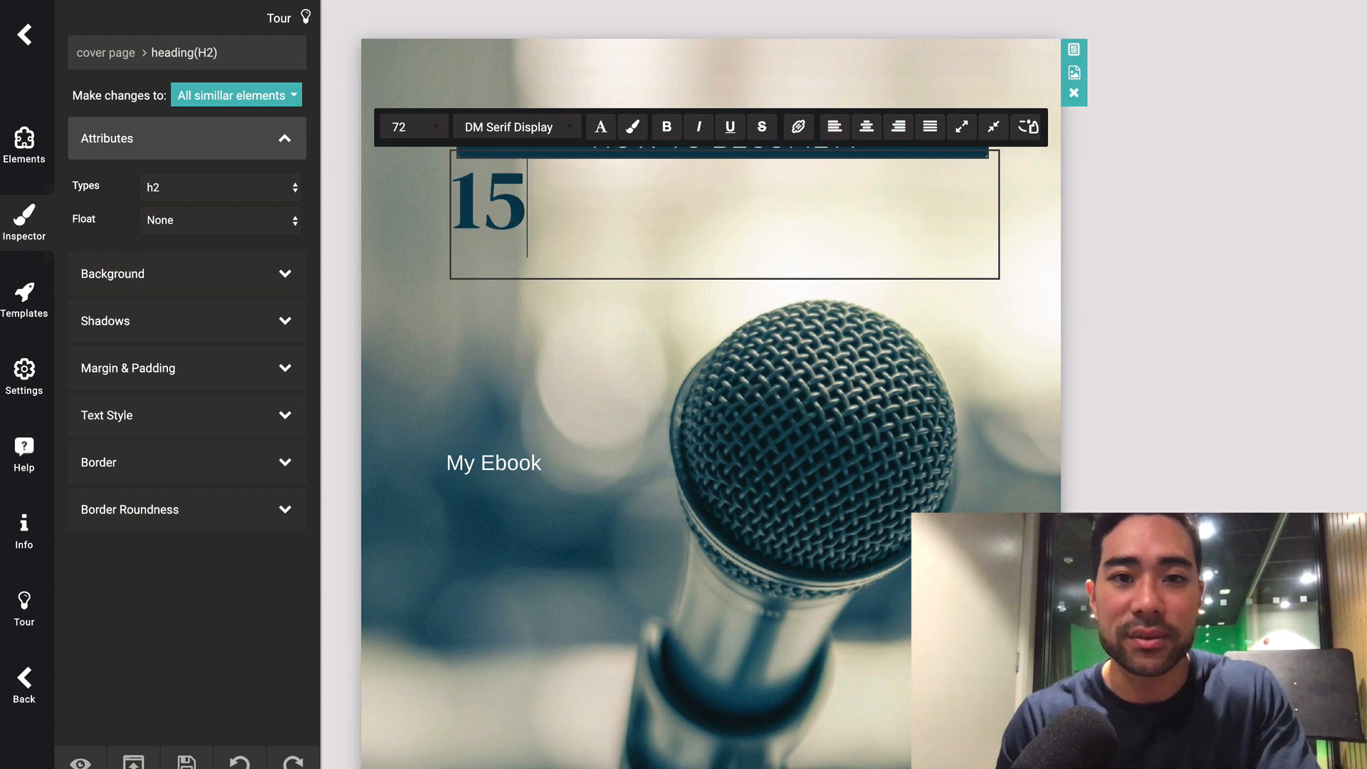
{"action": "type", "text": "-Pon"}
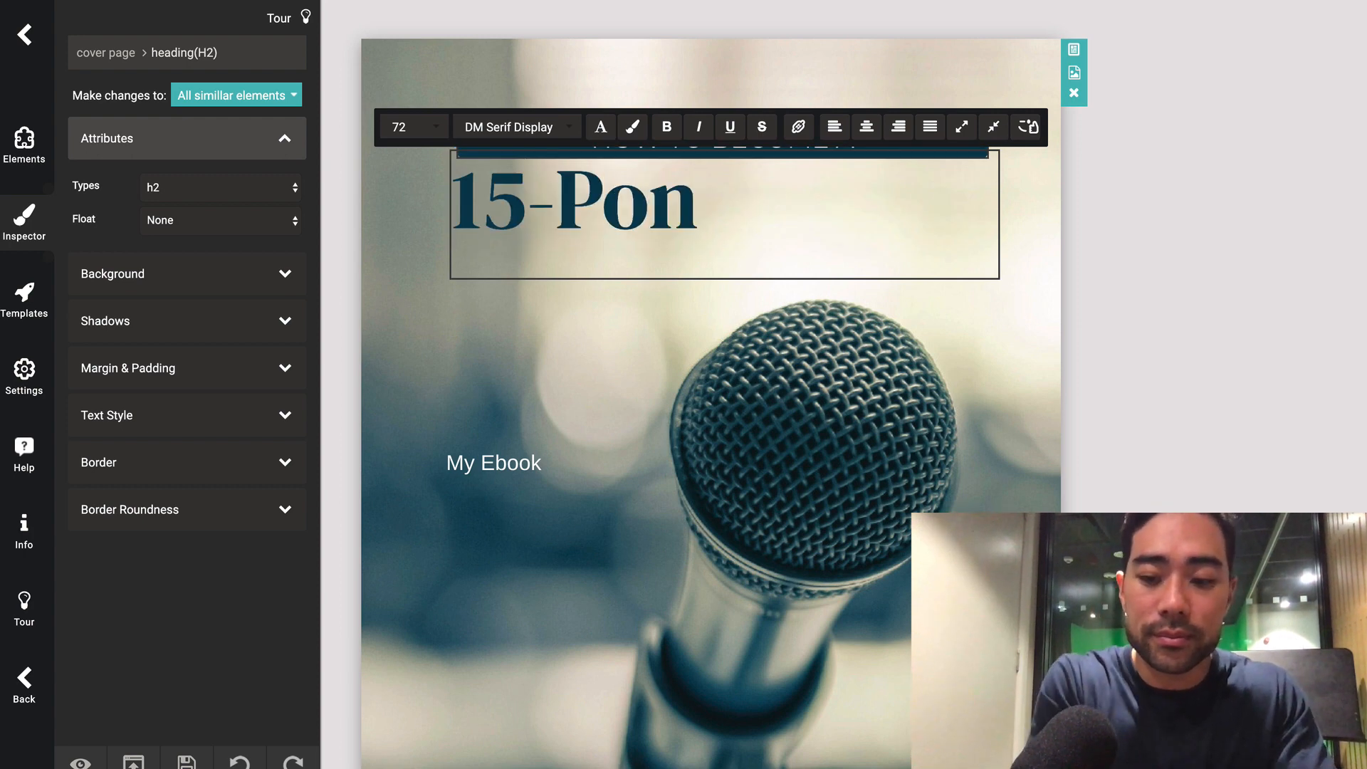
{"action": "key", "text": "BackSpace"}
{"action": "type", "text": "int "}
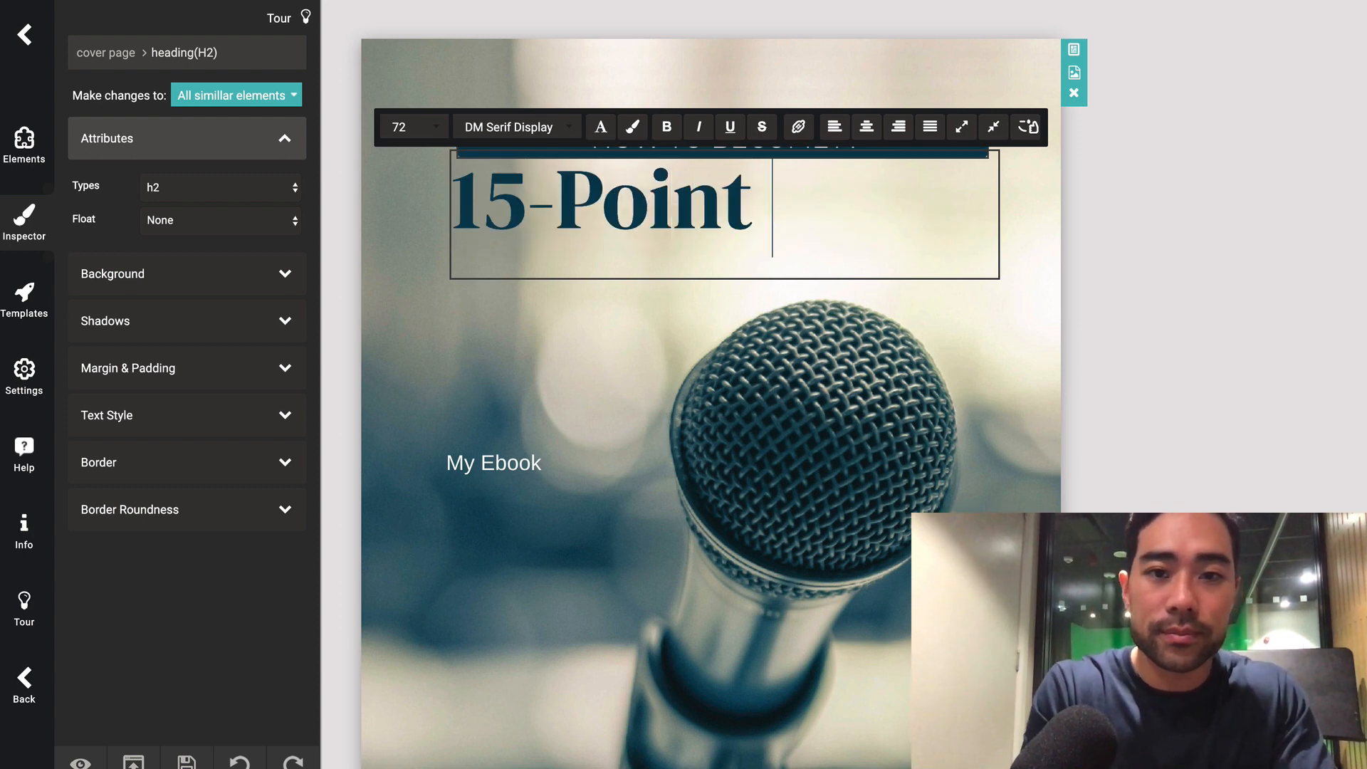
{"action": "type", "text": "Salesletter "}
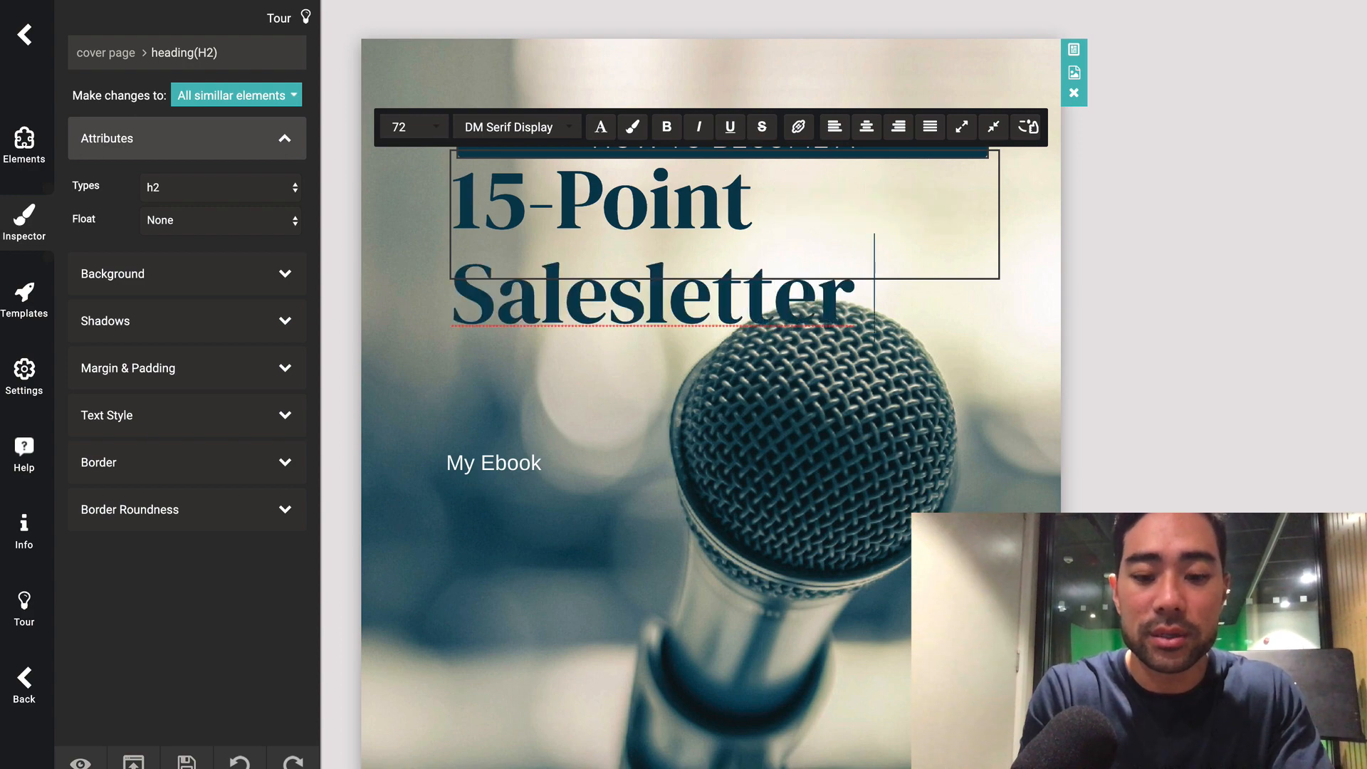
{"action": "type", "text": "Blueprint"}
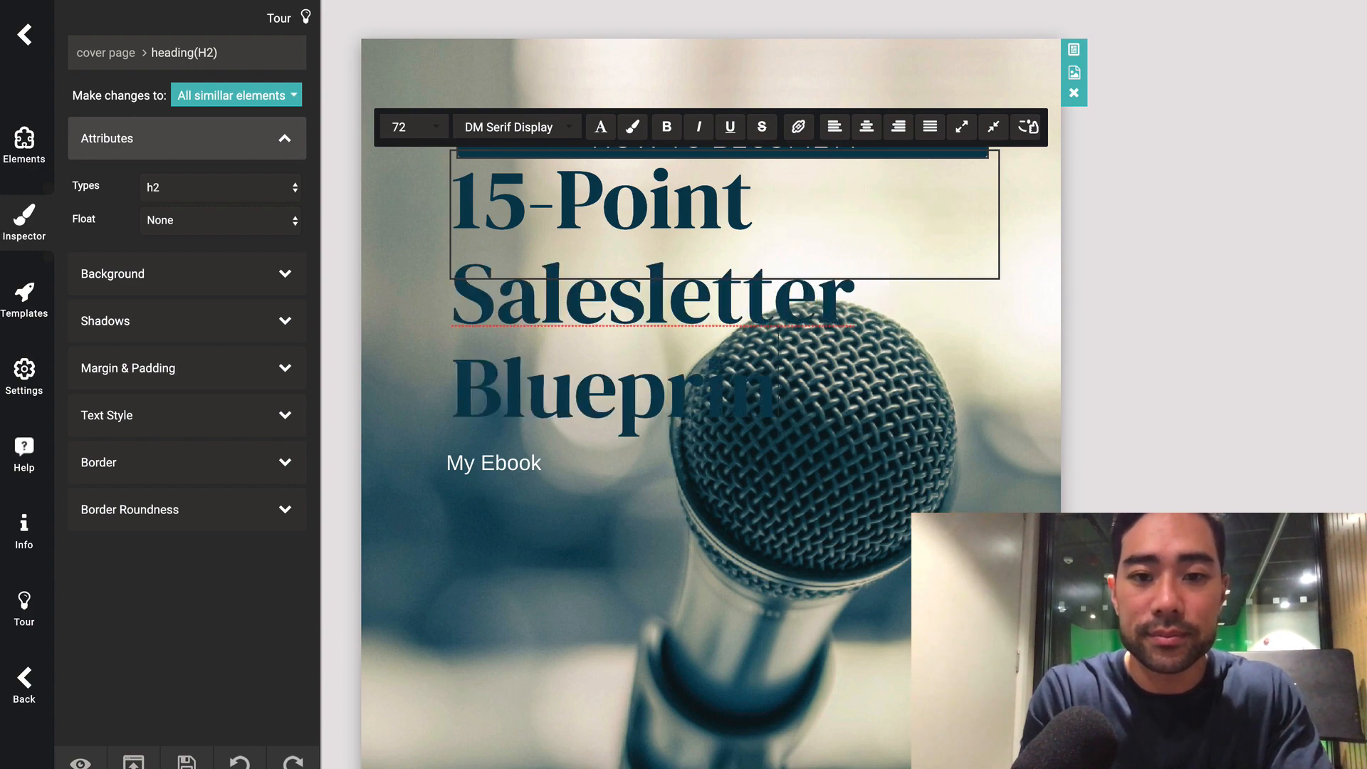
{"action": "scroll", "coordinate": [760, 513], "scroll_direction": "down", "scroll_amount": 8}
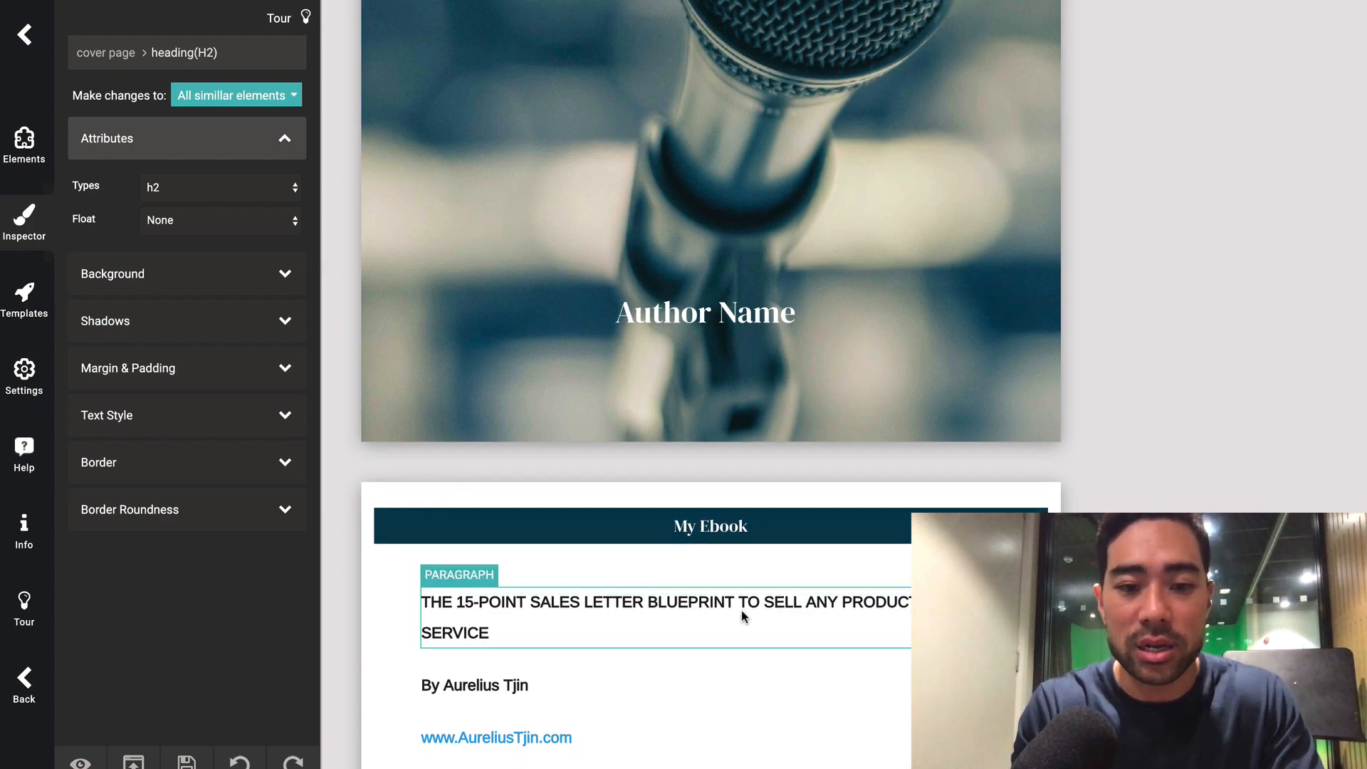
{"action": "scroll", "coordinate": [741, 612], "scroll_direction": "up", "scroll_amount": 7}
{"action": "left_click", "coordinate": [659, 306]}
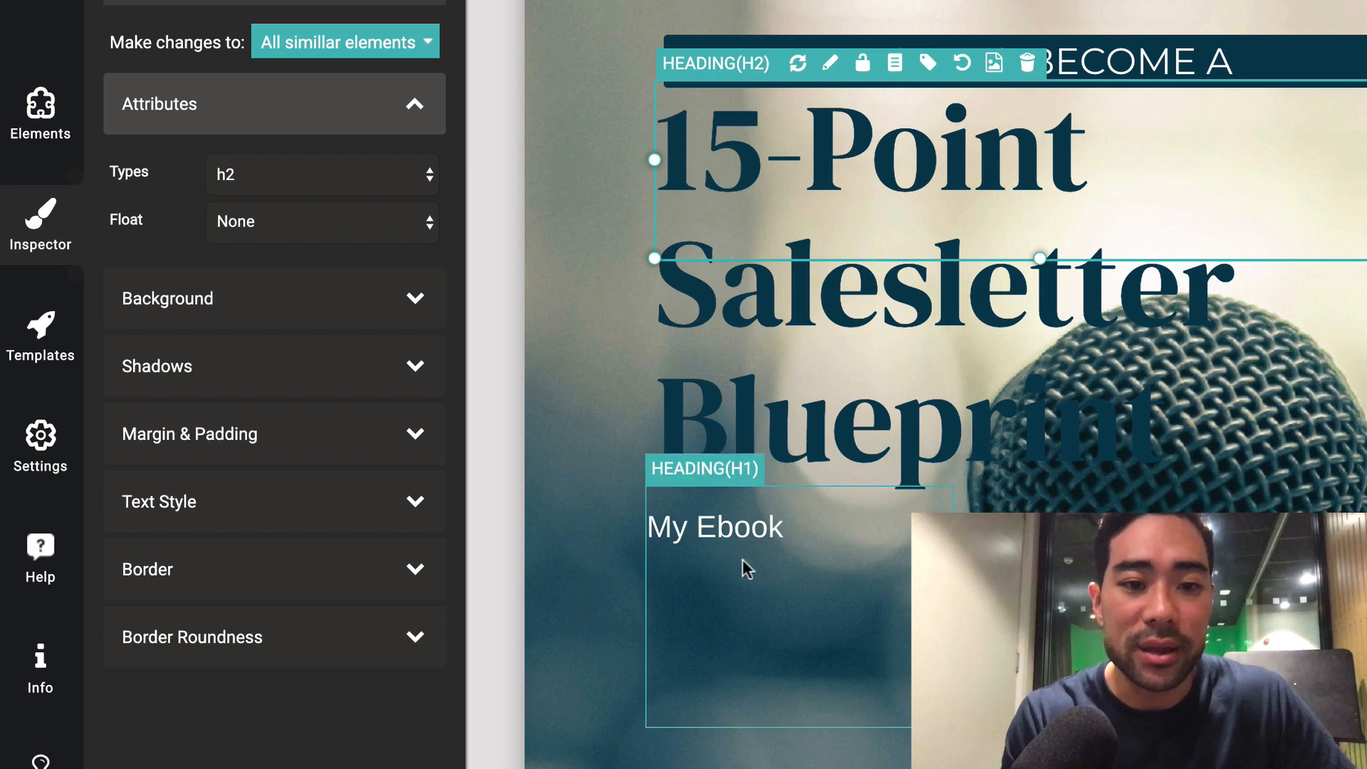
Delete the "My Ebook" heading from the cover page.
{"action": "left_click", "coordinate": [733, 524]}
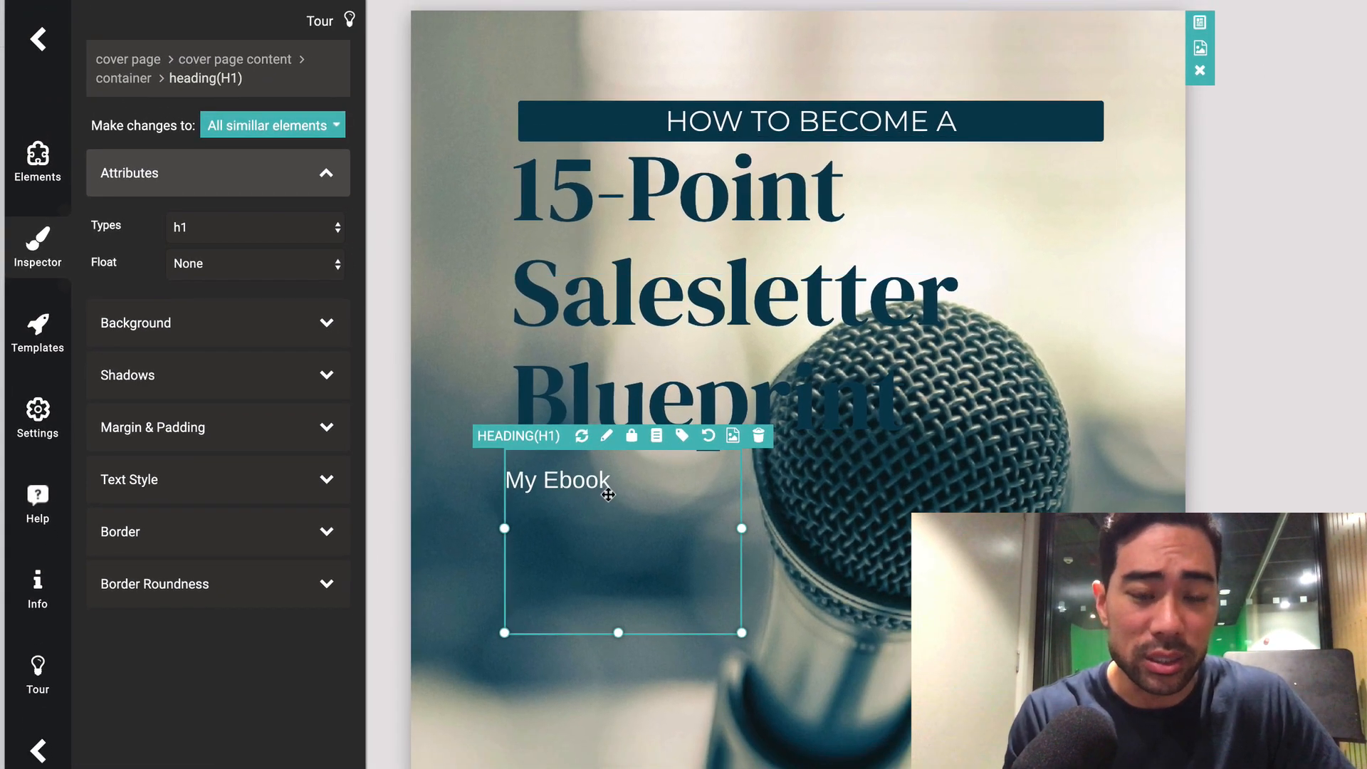
{"action": "scroll", "coordinate": [602, 515], "scroll_direction": "down", "scroll_amount": 2}
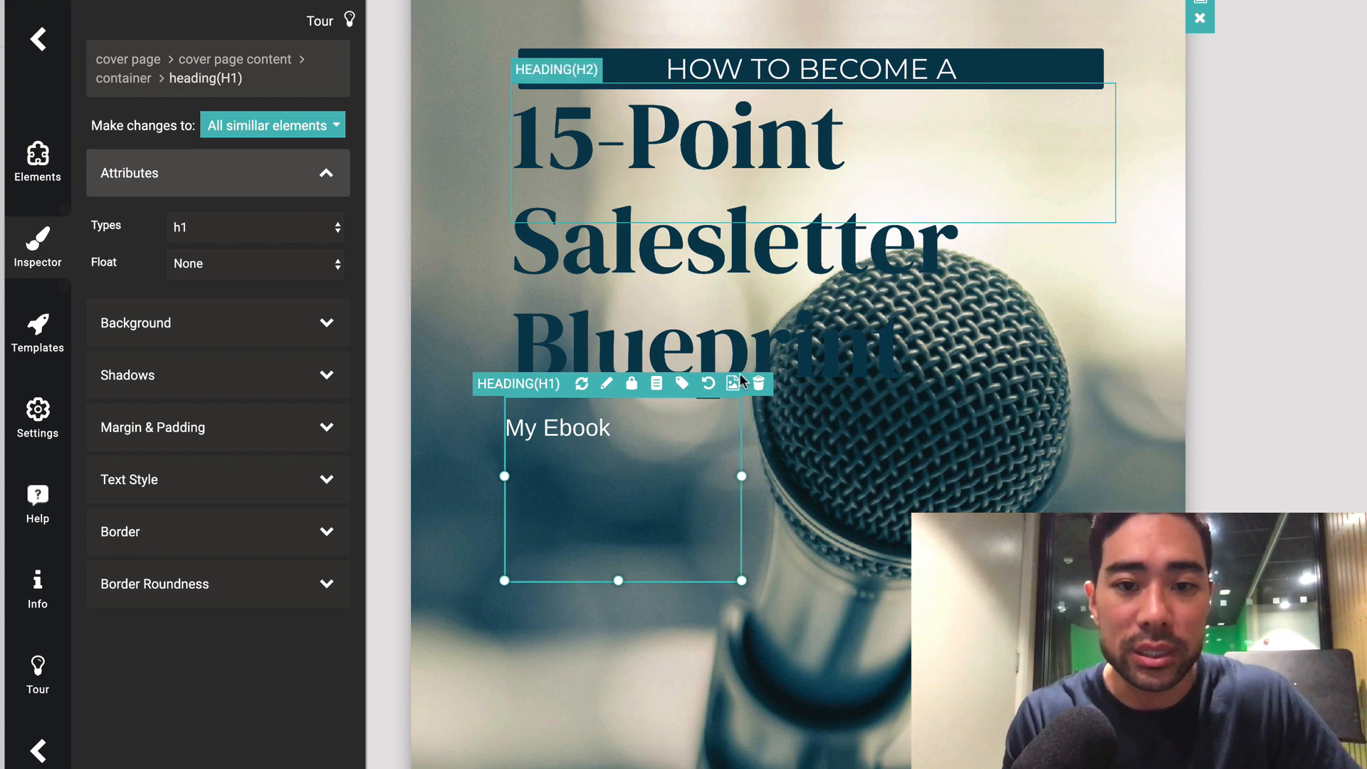
{"action": "left_click", "coordinate": [760, 386]}
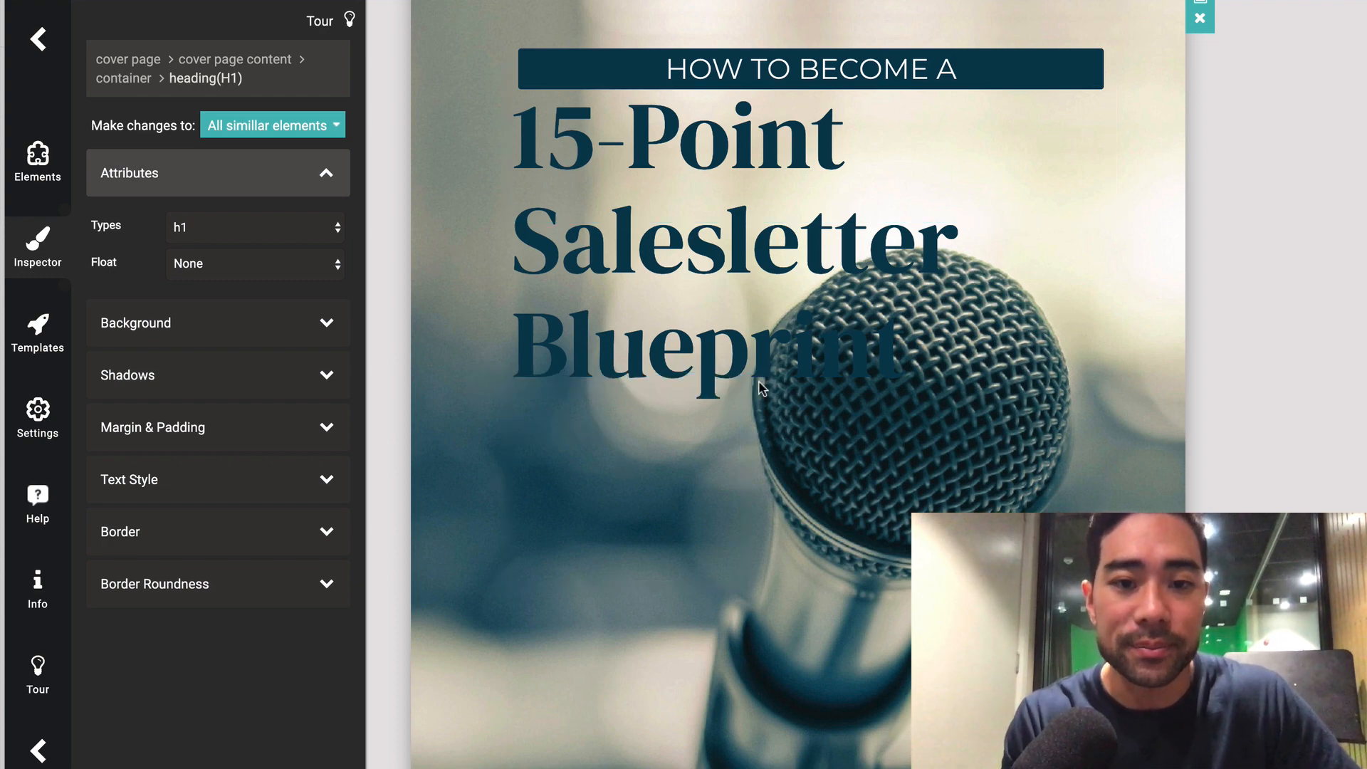
Replace the "Author Name" placeholder at the foot of the cover page with the author's full name.
{"action": "scroll", "coordinate": [817, 550], "scroll_direction": "down", "scroll_amount": 4}
{"action": "left_click", "coordinate": [817, 548]}
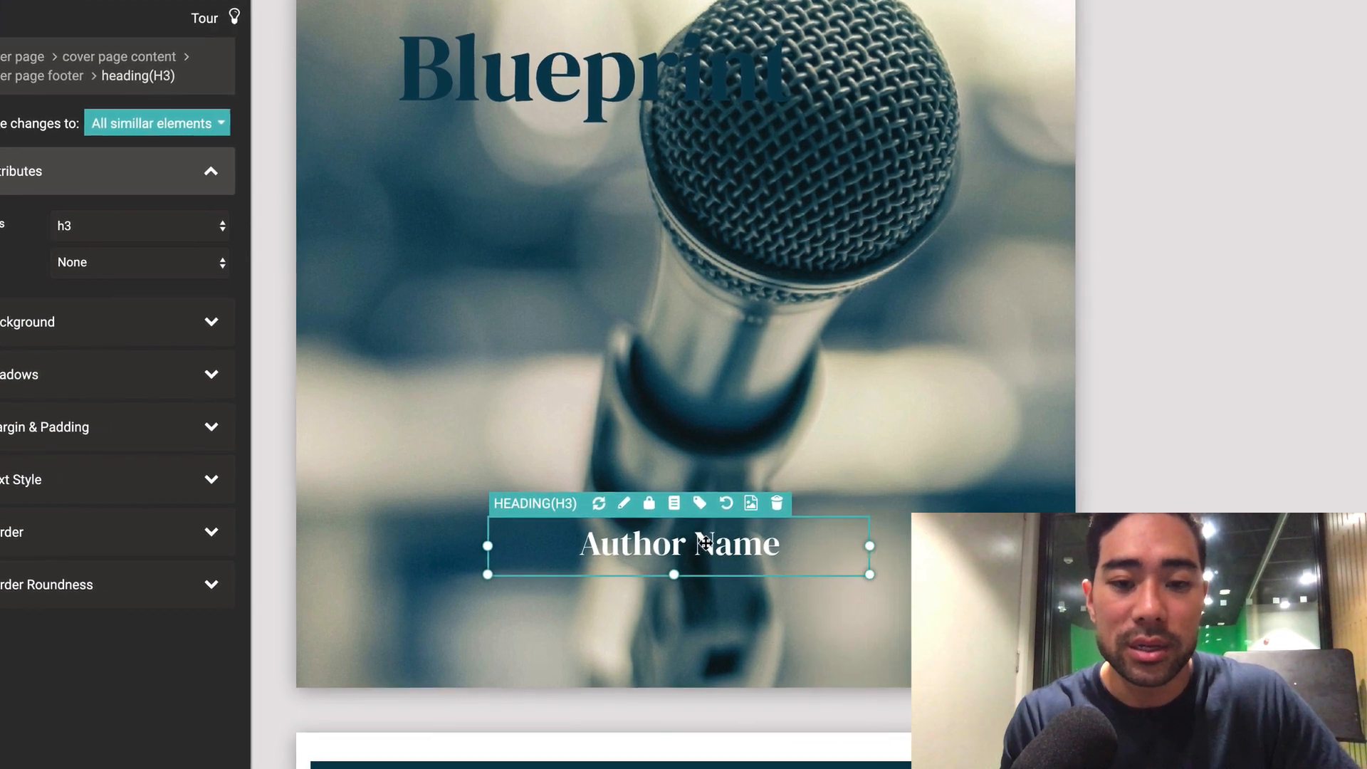
{"action": "double_click", "coordinate": [817, 549]}
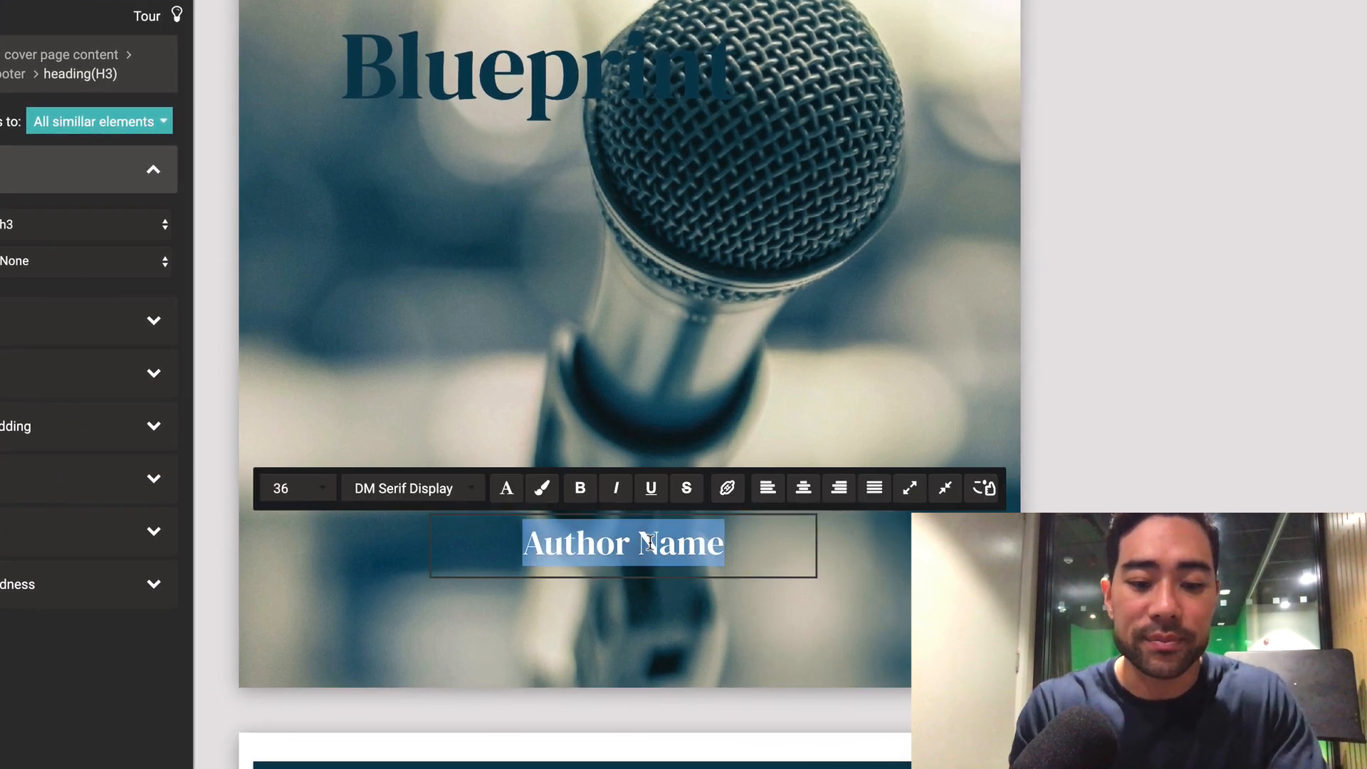
{"action": "type", "text": "Aure"}
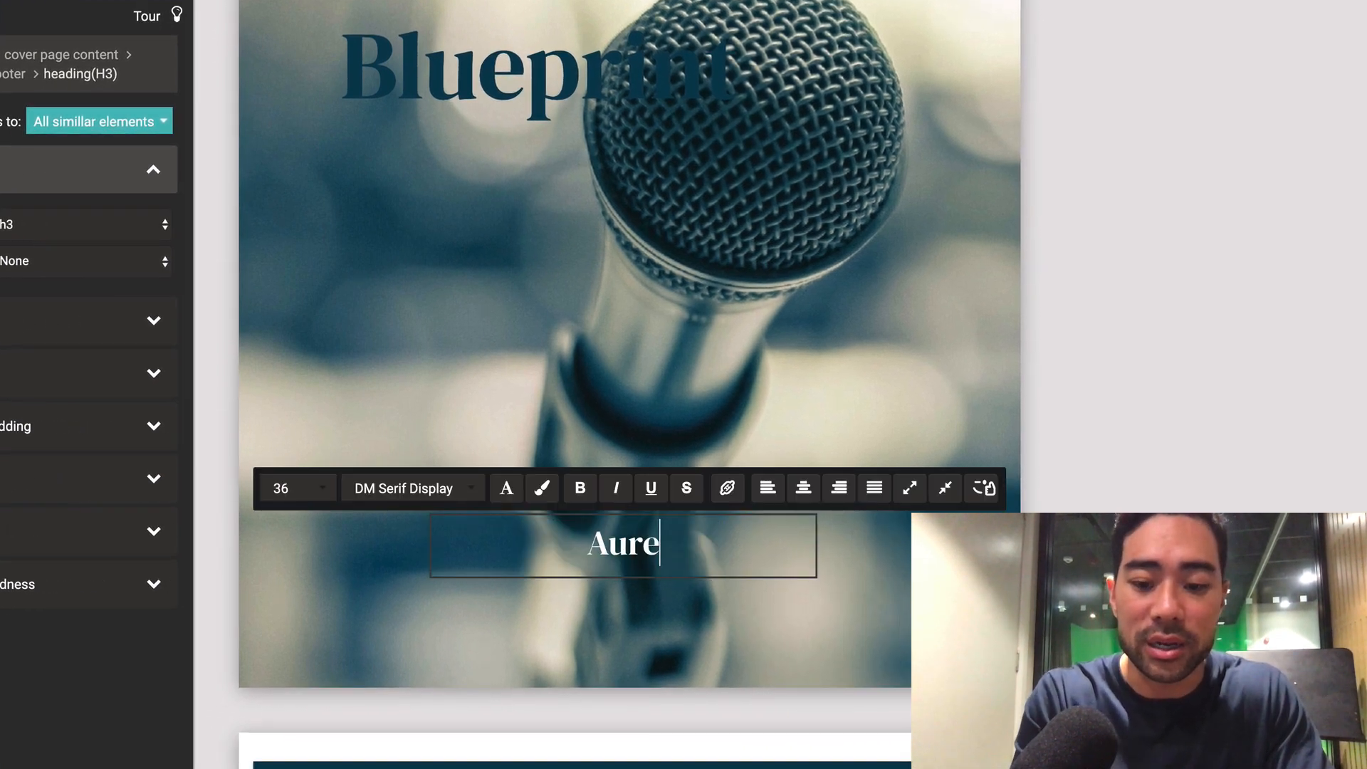
{"action": "type", "text": "lius Tjin"}
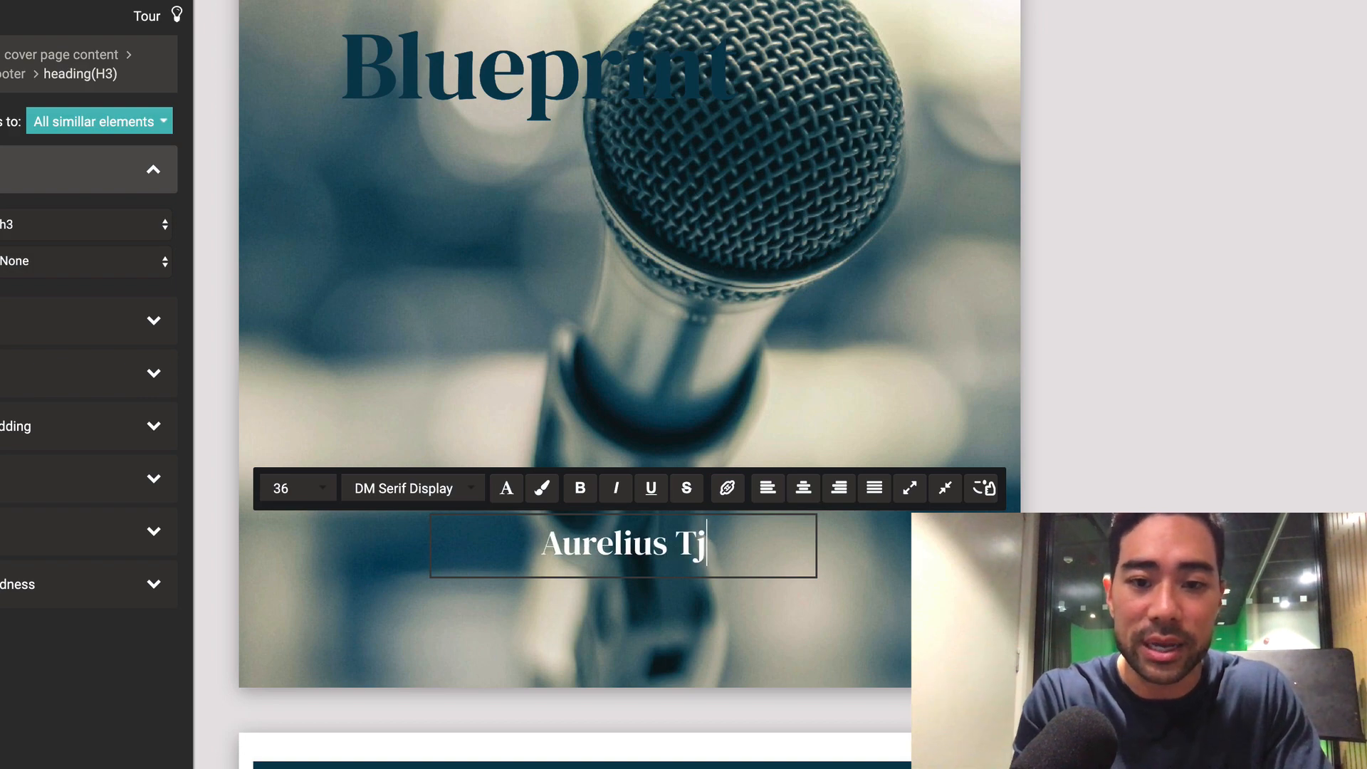
{"action": "left_click", "coordinate": [807, 708]}
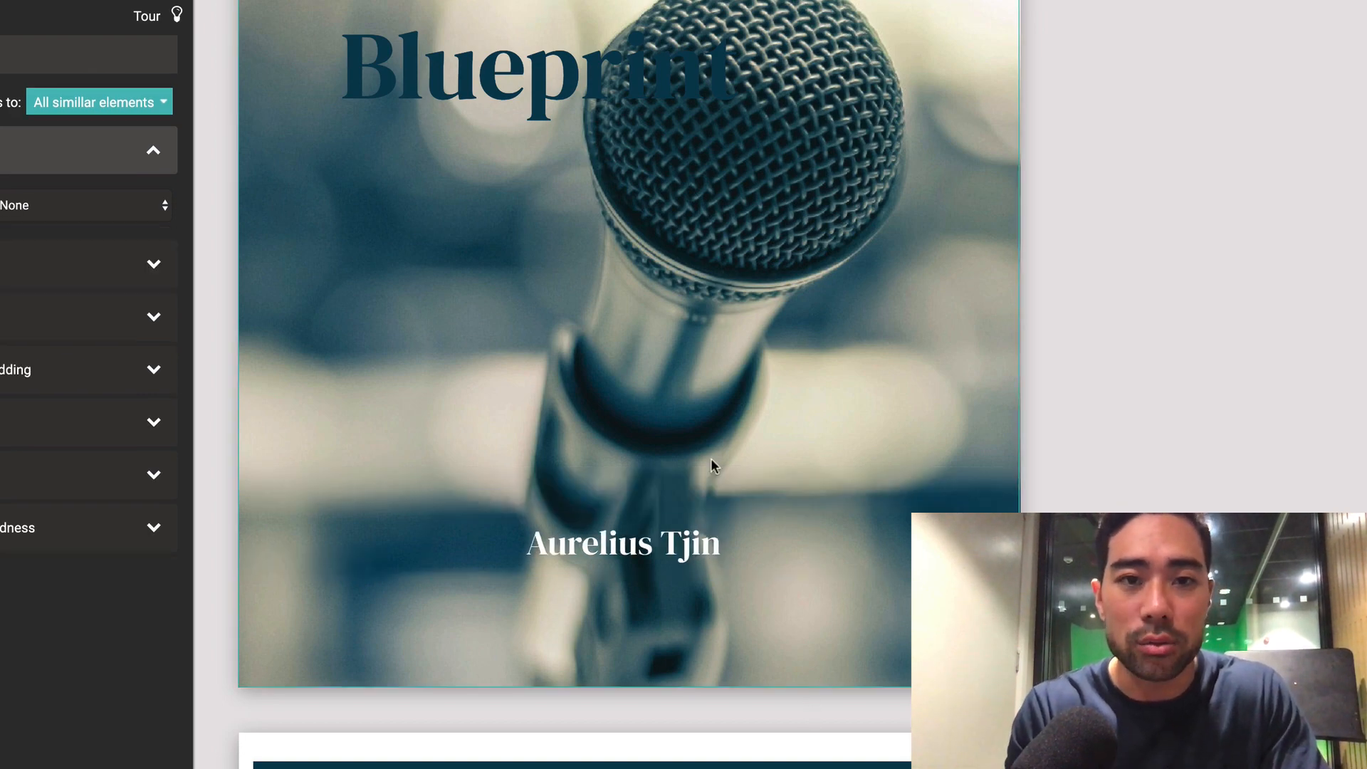
Delete the "HOW TO BECOME A" heading above the title on the cover page.
{"action": "scroll", "coordinate": [705, 456], "scroll_direction": "up", "scroll_amount": 5}
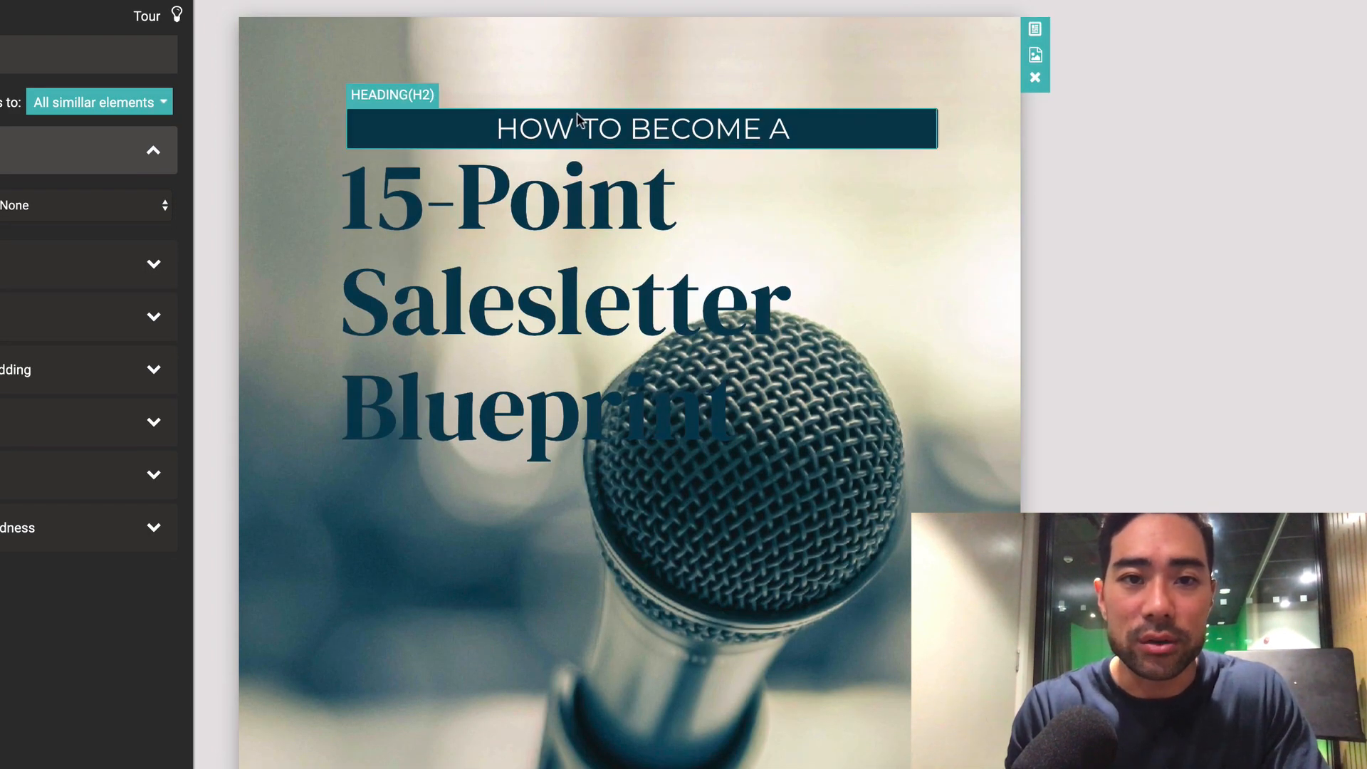
{"action": "left_click", "coordinate": [472, 132]}
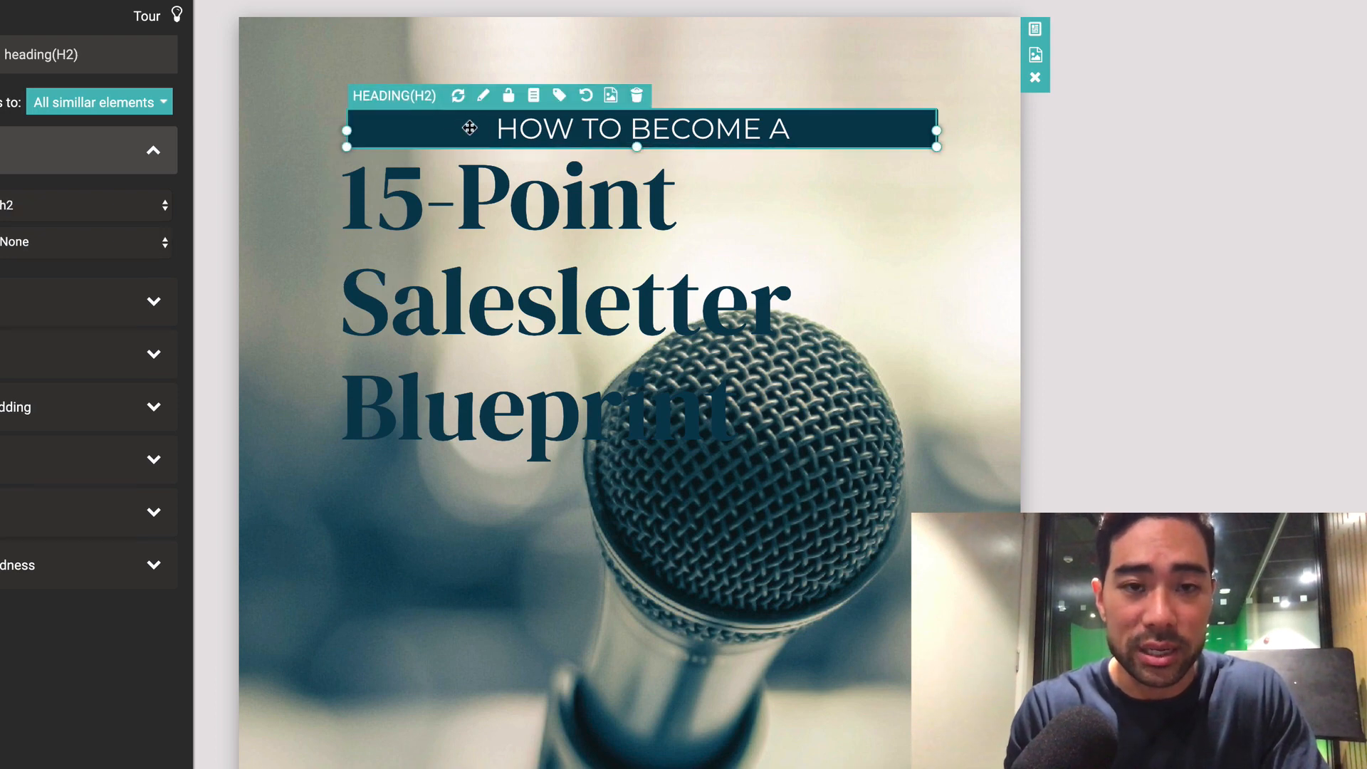
{"action": "left_click", "coordinate": [638, 91]}
Try the Bungee, Arvo and Roboto fonts on the "15-Point Salesletter Blueprint" cover title.
{"action": "left_click", "coordinate": [548, 210]}
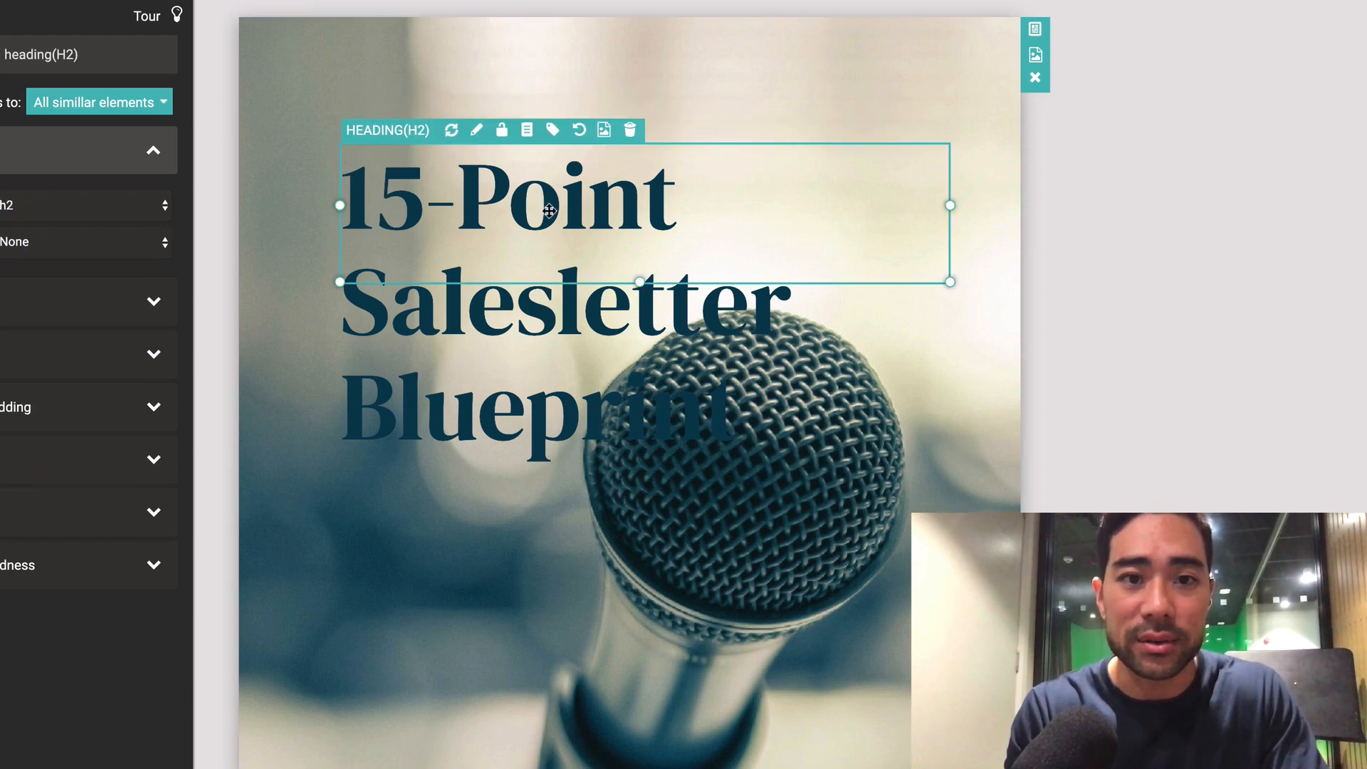
{"action": "left_click", "coordinate": [548, 210]}
{"action": "double_click", "coordinate": [557, 309]}
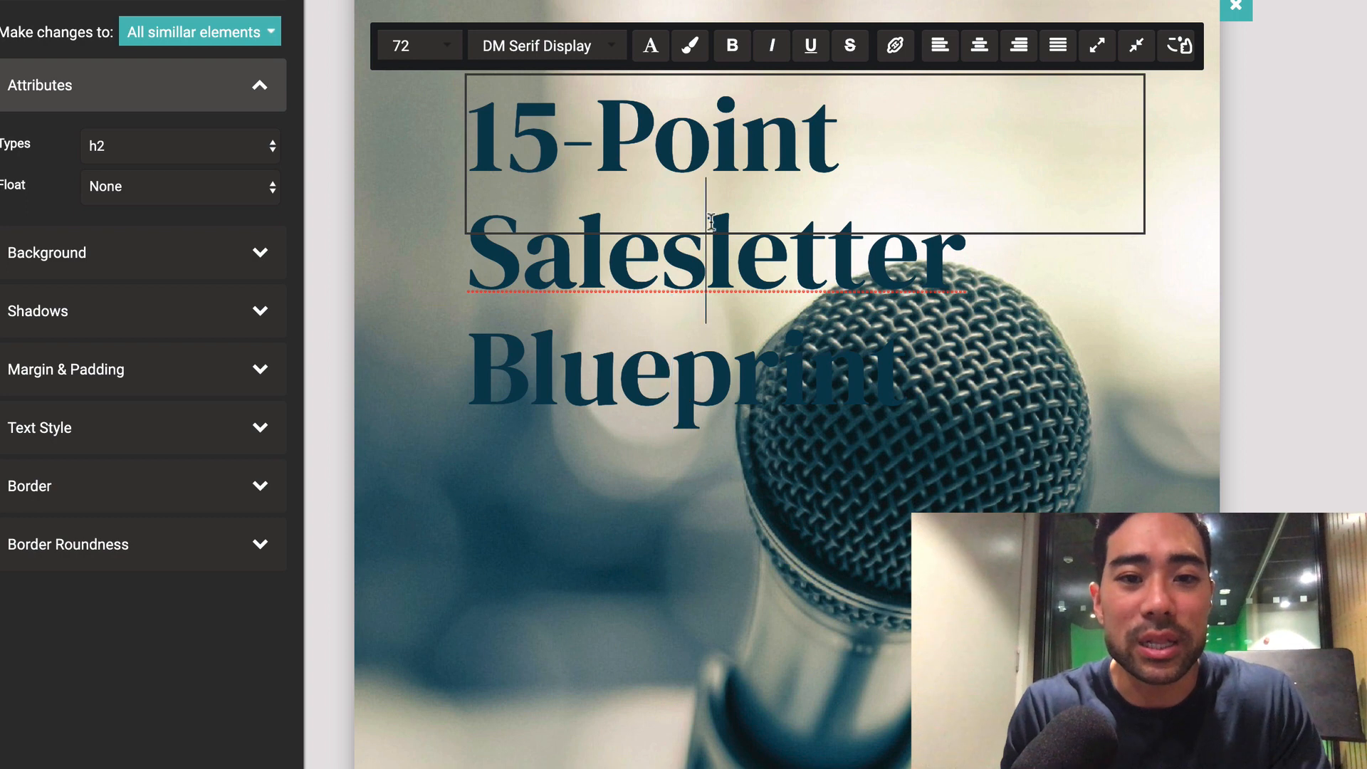
{"action": "left_click", "coordinate": [698, 156]}
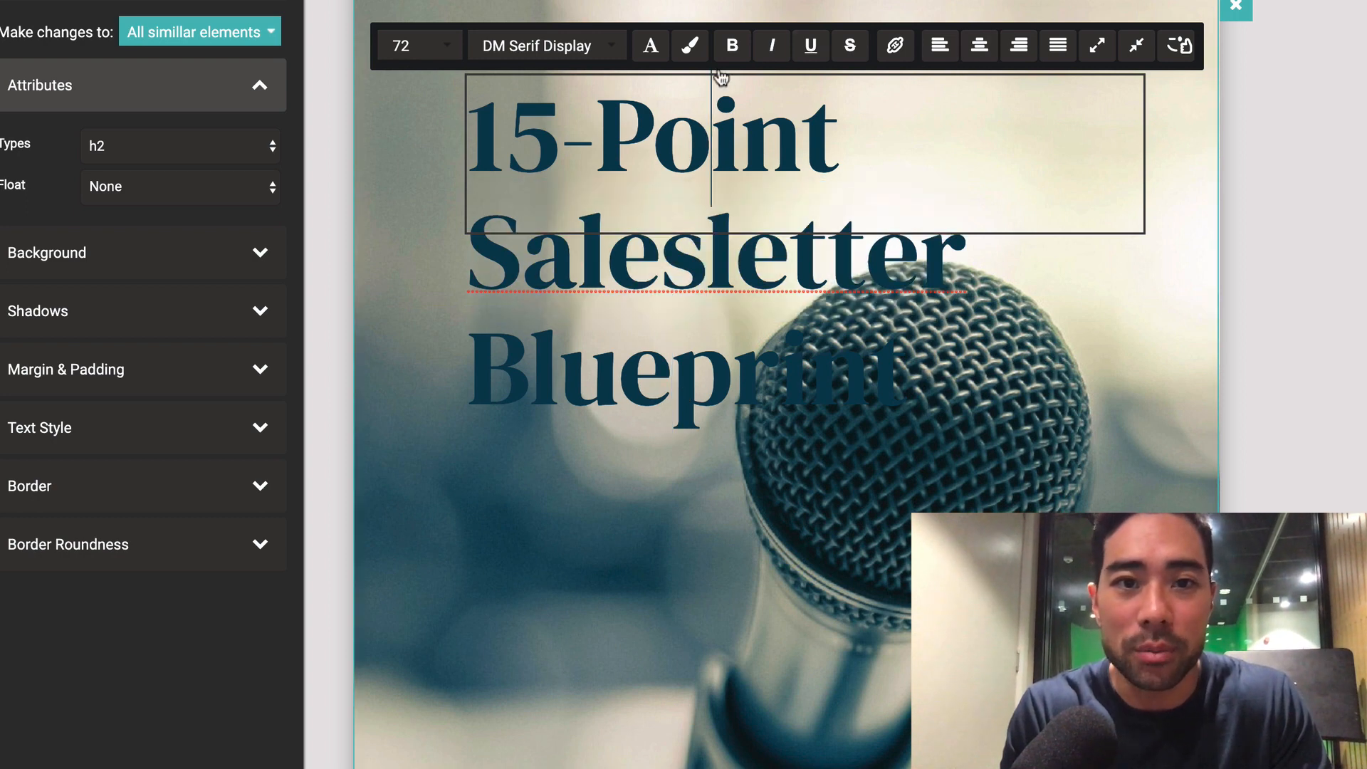
{"action": "left_click", "coordinate": [588, 51]}
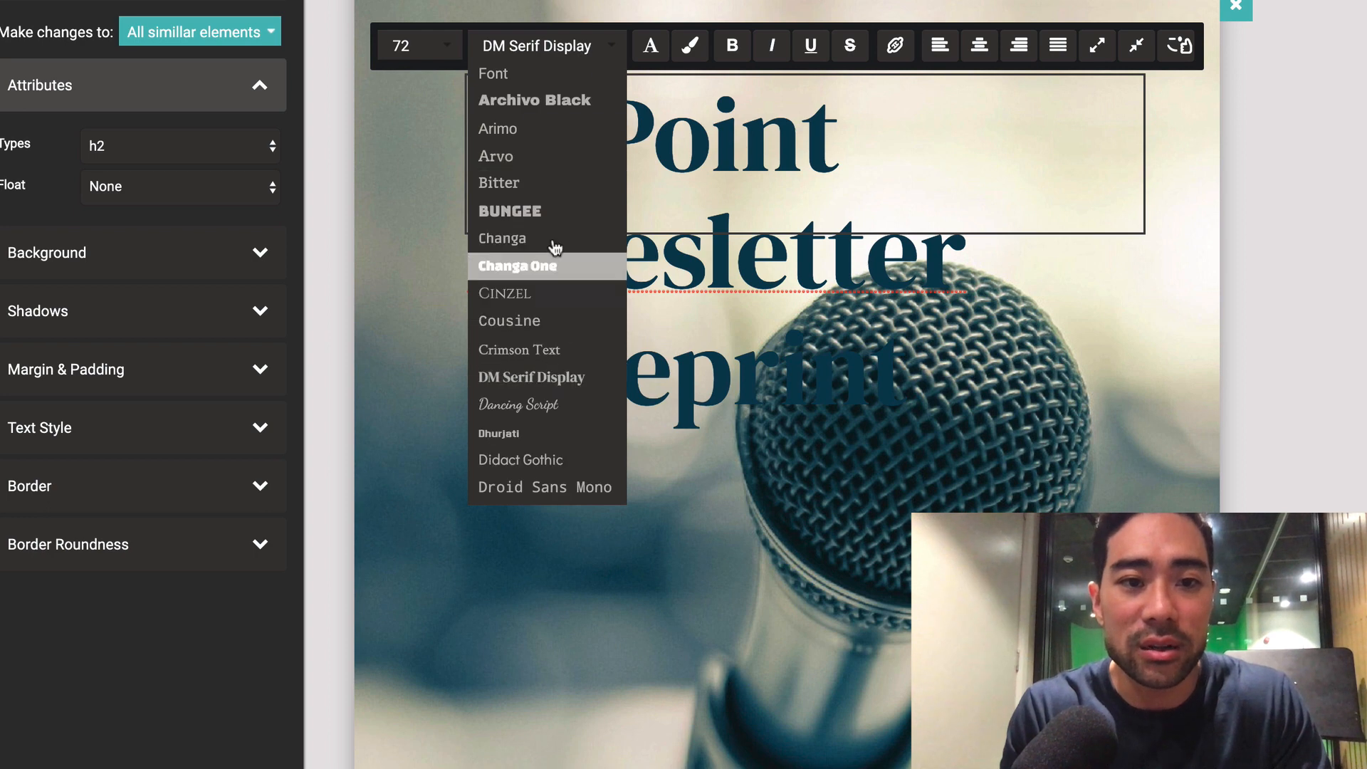
{"action": "left_click", "coordinate": [554, 225]}
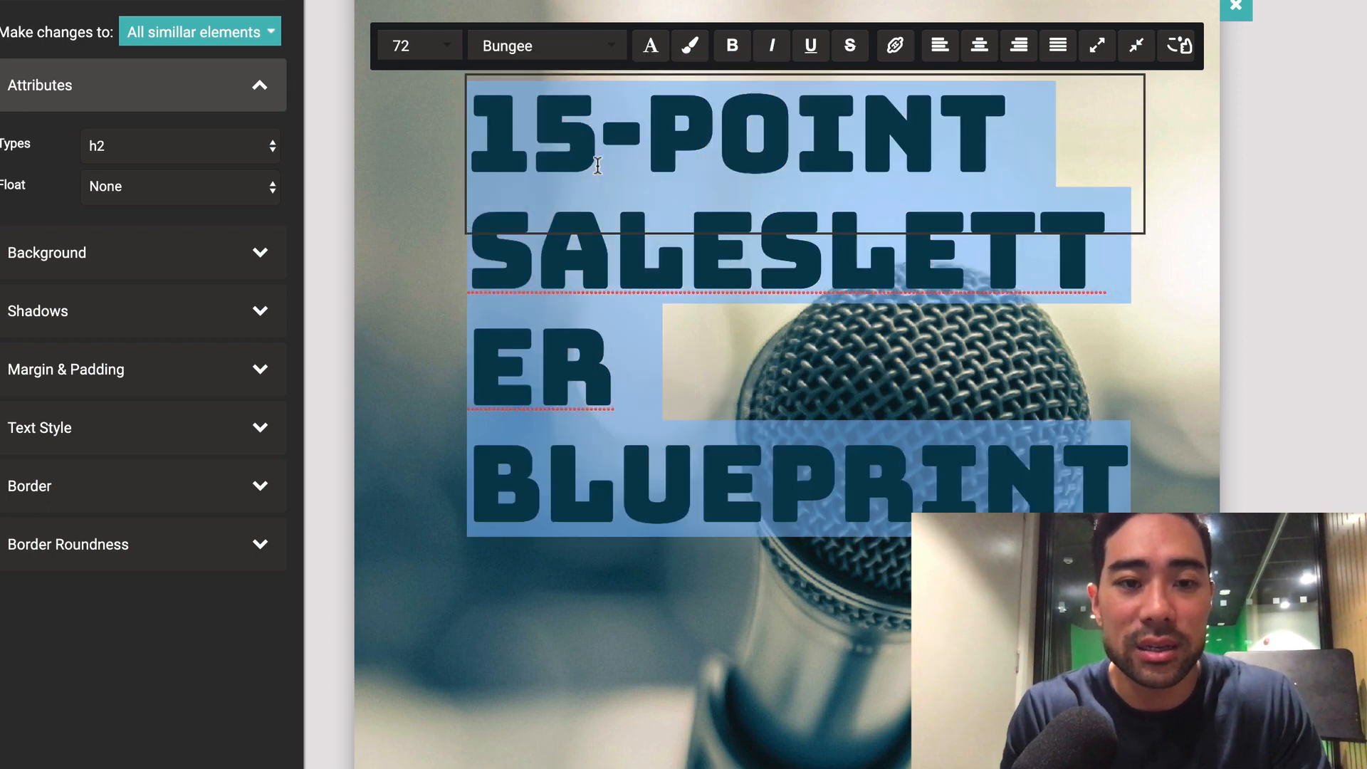
{"action": "left_click", "coordinate": [583, 56]}
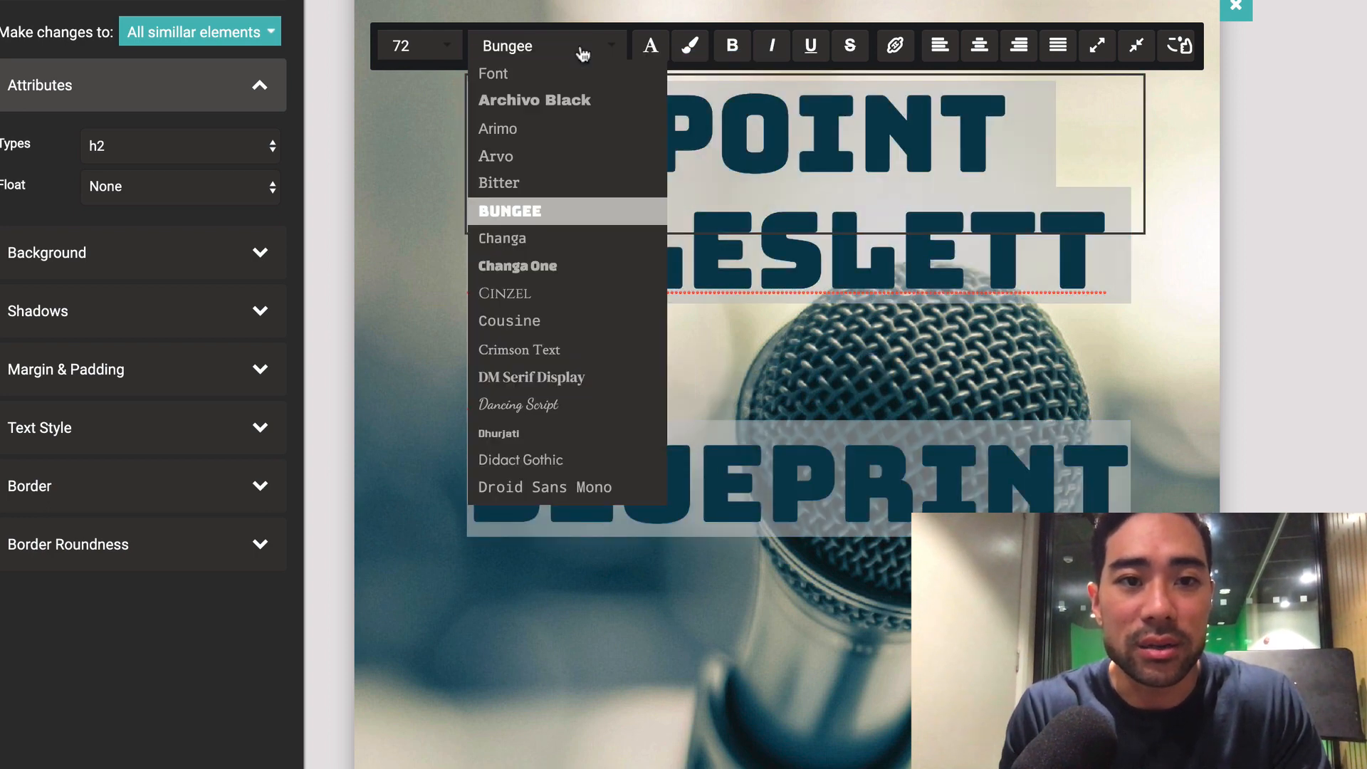
{"action": "left_click", "coordinate": [552, 154]}
{"action": "triple_click", "coordinate": [550, 151]}
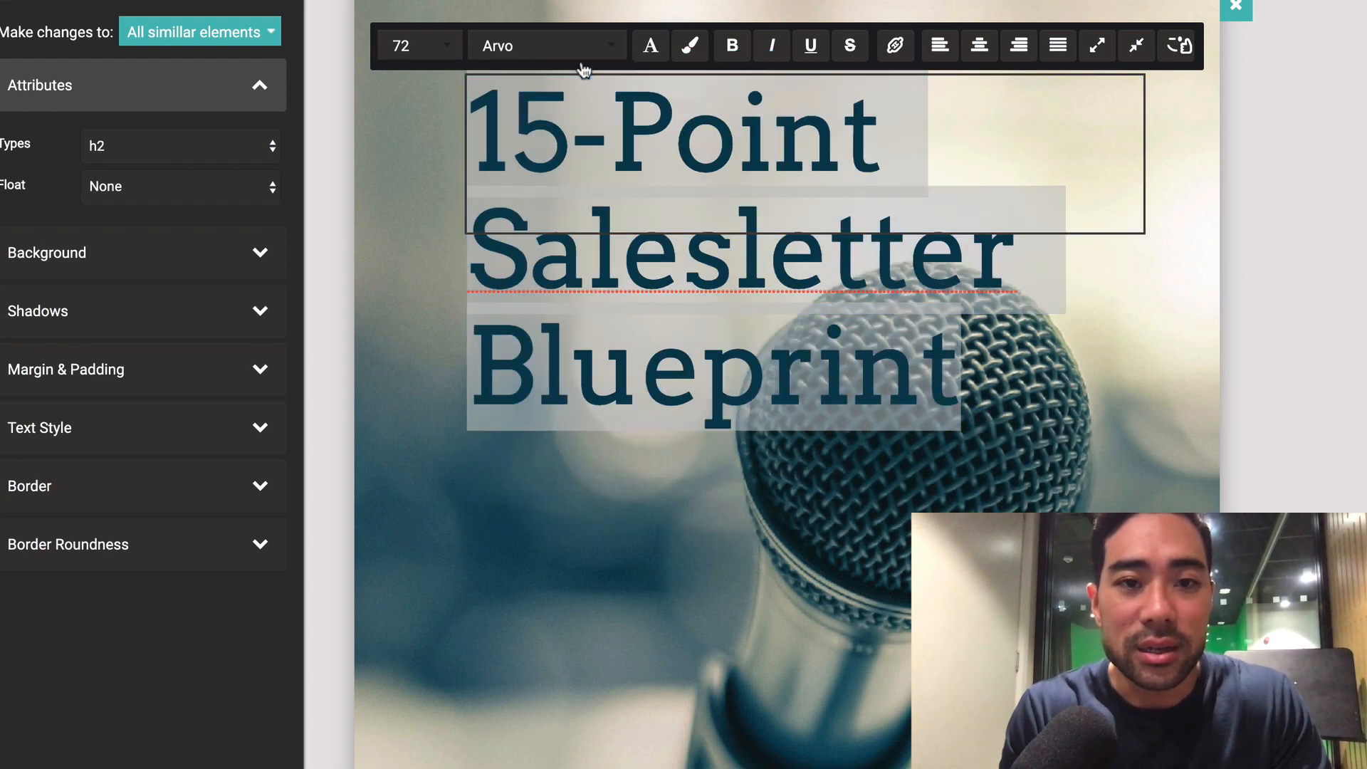
{"action": "left_click", "coordinate": [581, 56]}
{"action": "scroll", "coordinate": [601, 313], "scroll_direction": "down", "scroll_amount": 7}
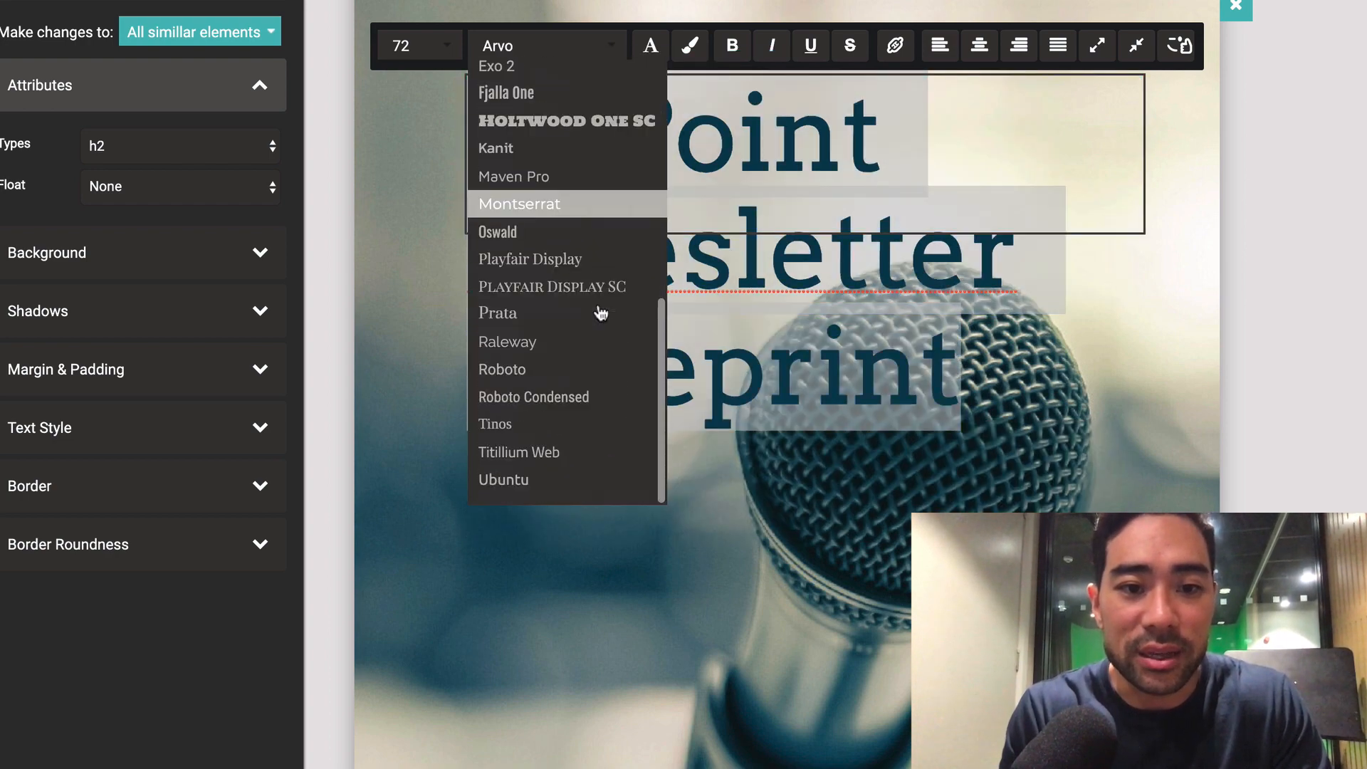
{"action": "left_click", "coordinate": [566, 368]}
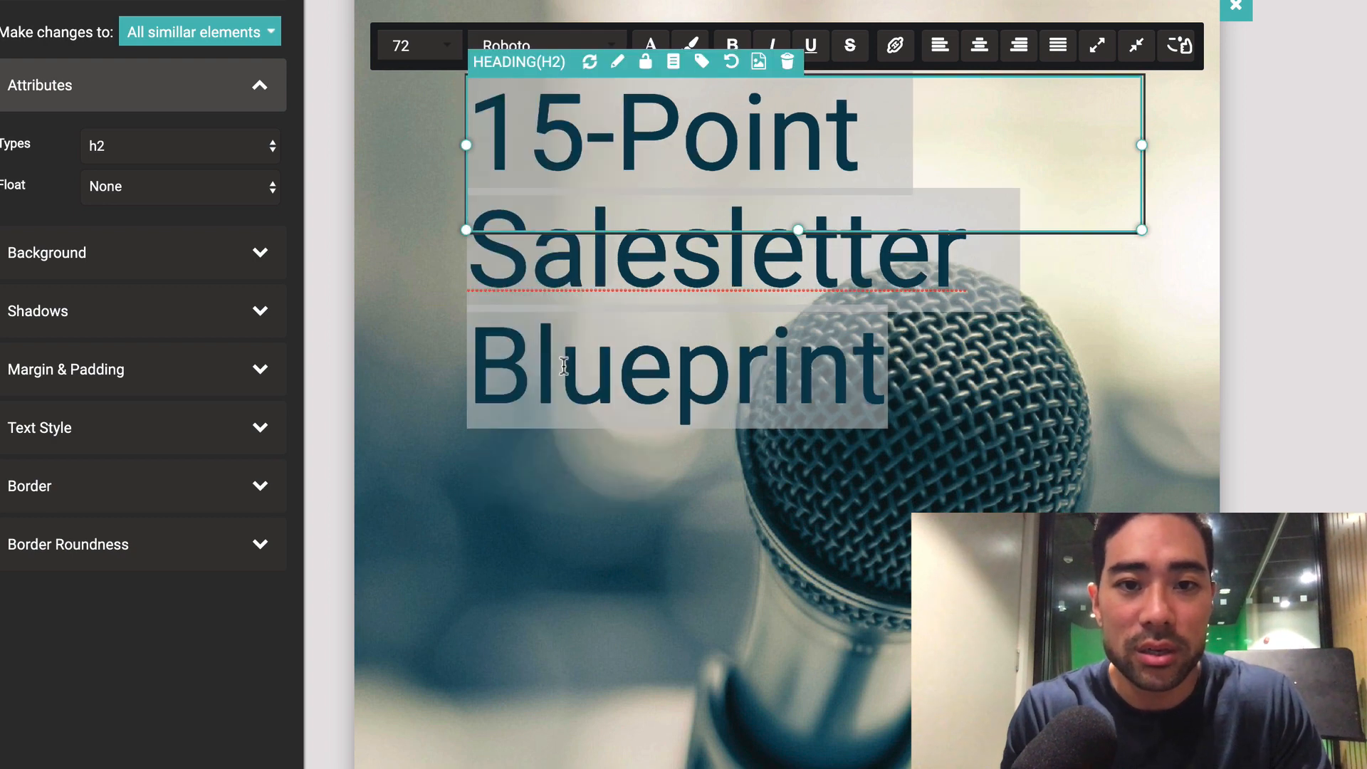
Set the cover title's font to Raleway and make the title bold.
{"action": "left_click", "coordinate": [570, 48]}
{"action": "left_click", "coordinate": [551, 347]}
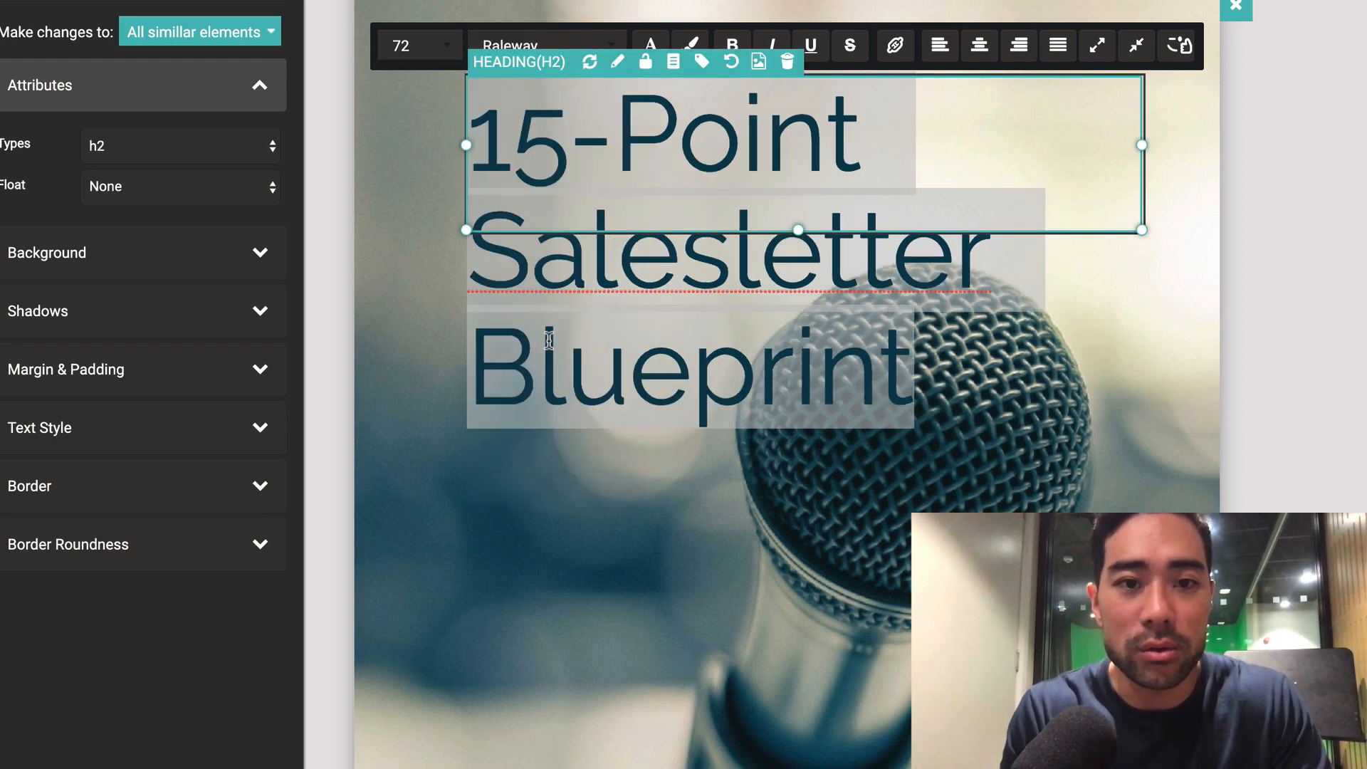
{"action": "left_click", "coordinate": [734, 46]}
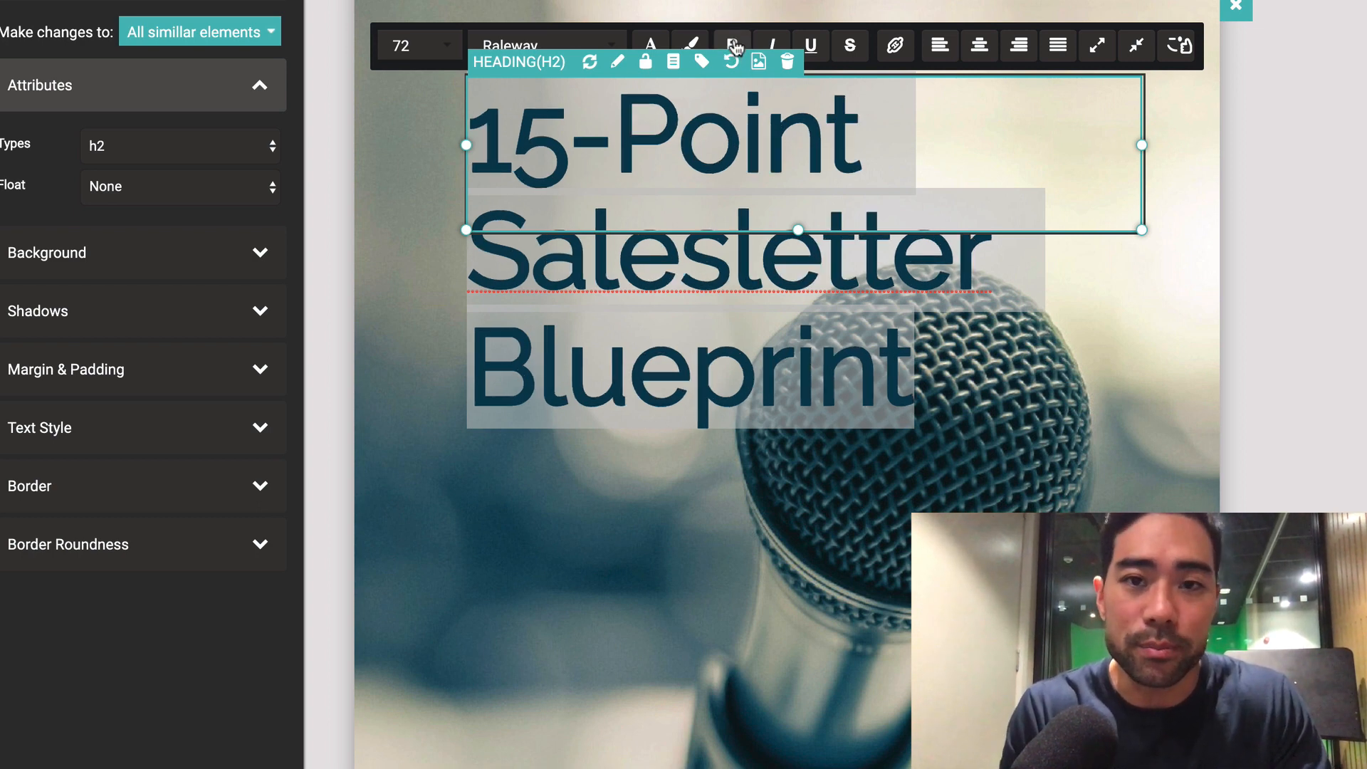
Centre the cover title's text and move the title lower on the page, over the microphone.
{"action": "left_click", "coordinate": [980, 47]}
{"action": "left_click", "coordinate": [1172, 473]}
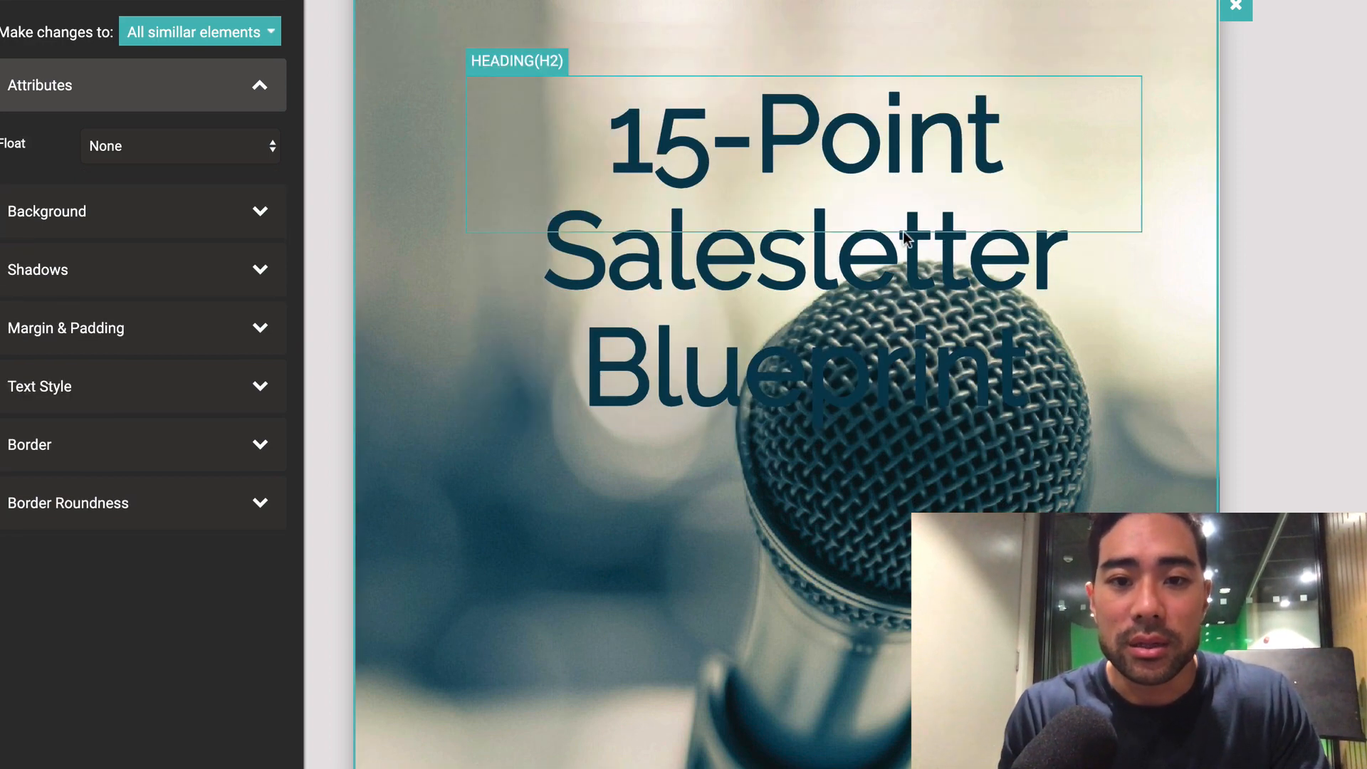
{"action": "left_click_drag", "start_coordinate": [898, 289], "coordinate": [855, 433]}
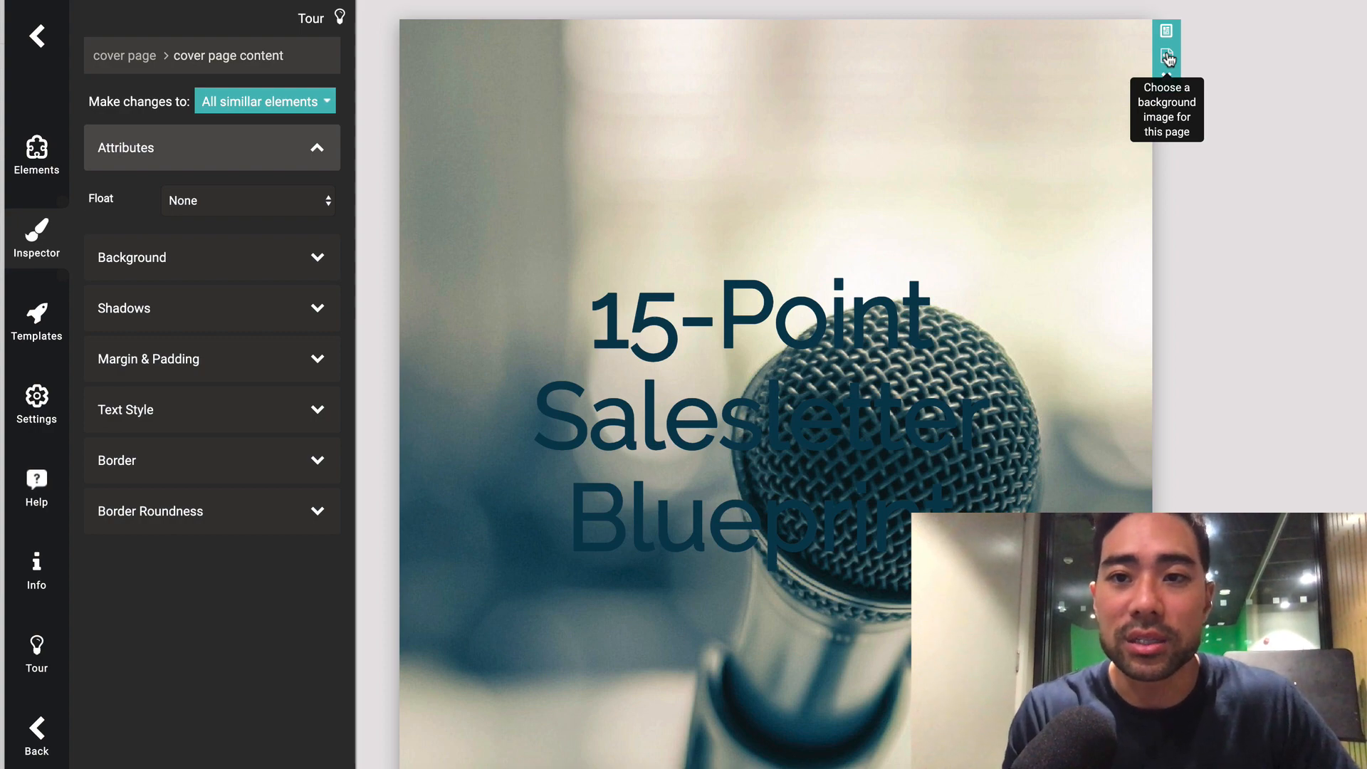
Look at the background image options for the cover page and close them without choosing an image.
{"action": "left_click", "coordinate": [1167, 56]}
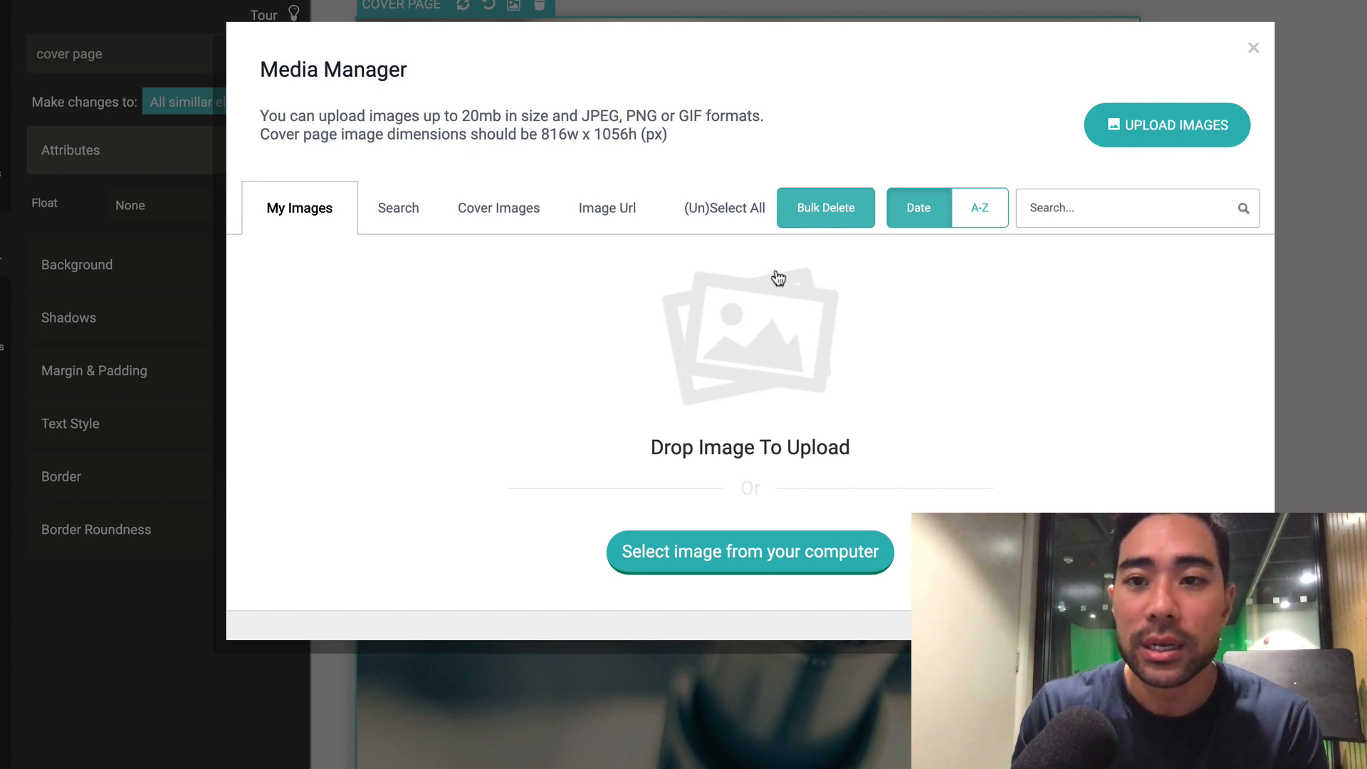
{"action": "left_click", "coordinate": [1253, 48]}
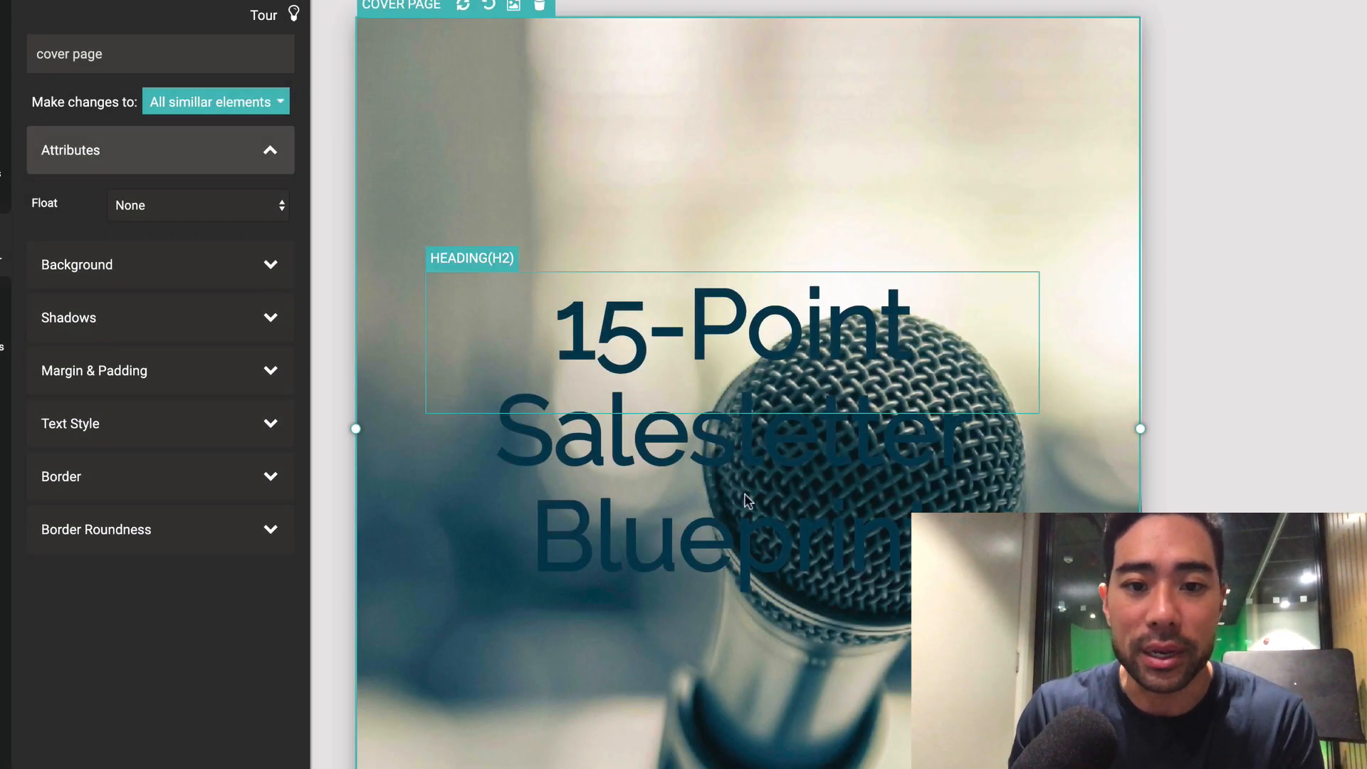
Change the text color of the whole "15-Point Salesletter Blueprint" cover title to white.
{"action": "left_click", "coordinate": [754, 469]}
{"action": "double_click", "coordinate": [589, 341]}
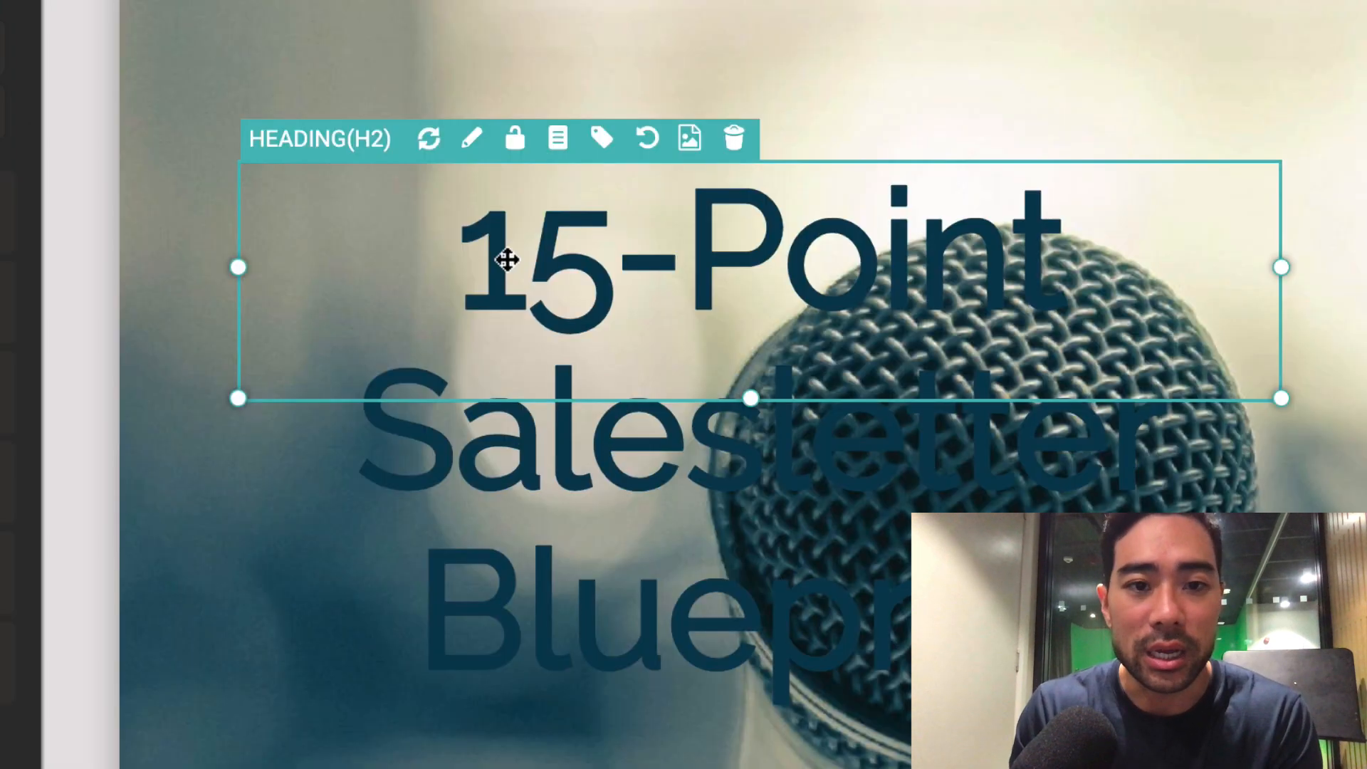
{"action": "double_click", "coordinate": [584, 329]}
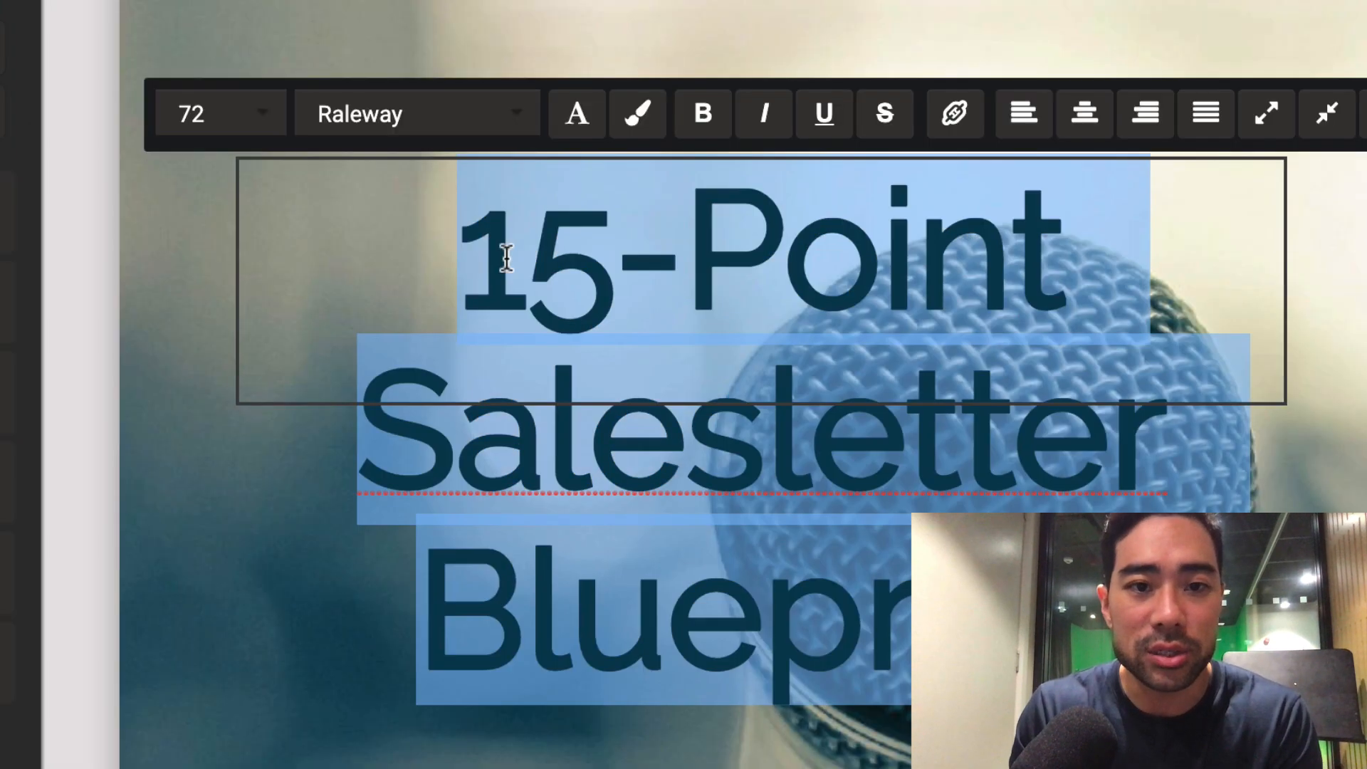
{"action": "left_click", "coordinate": [584, 328]}
{"action": "double_click", "coordinate": [584, 329]}
{"action": "left_click", "coordinate": [498, 258]}
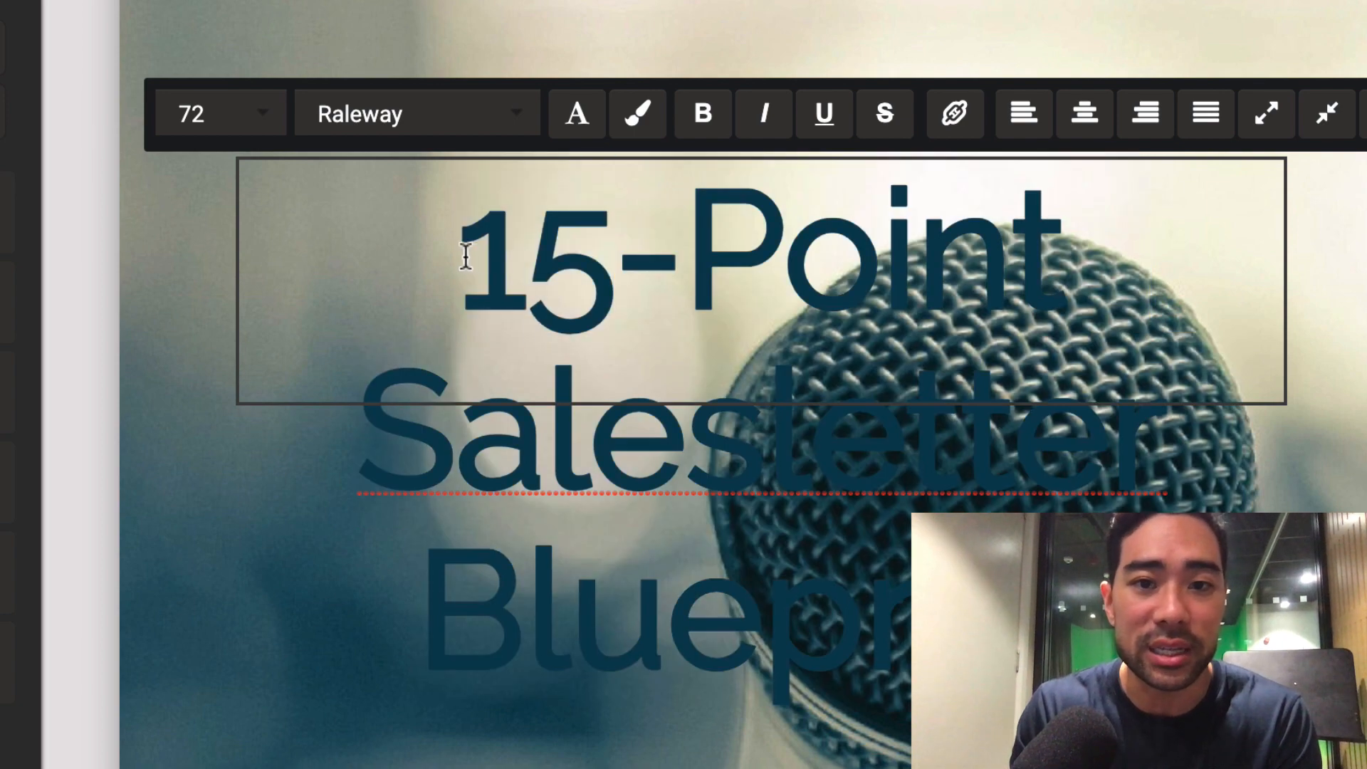
{"action": "left_click", "coordinate": [464, 259]}
{"action": "key", "text": "ctrl+a"}
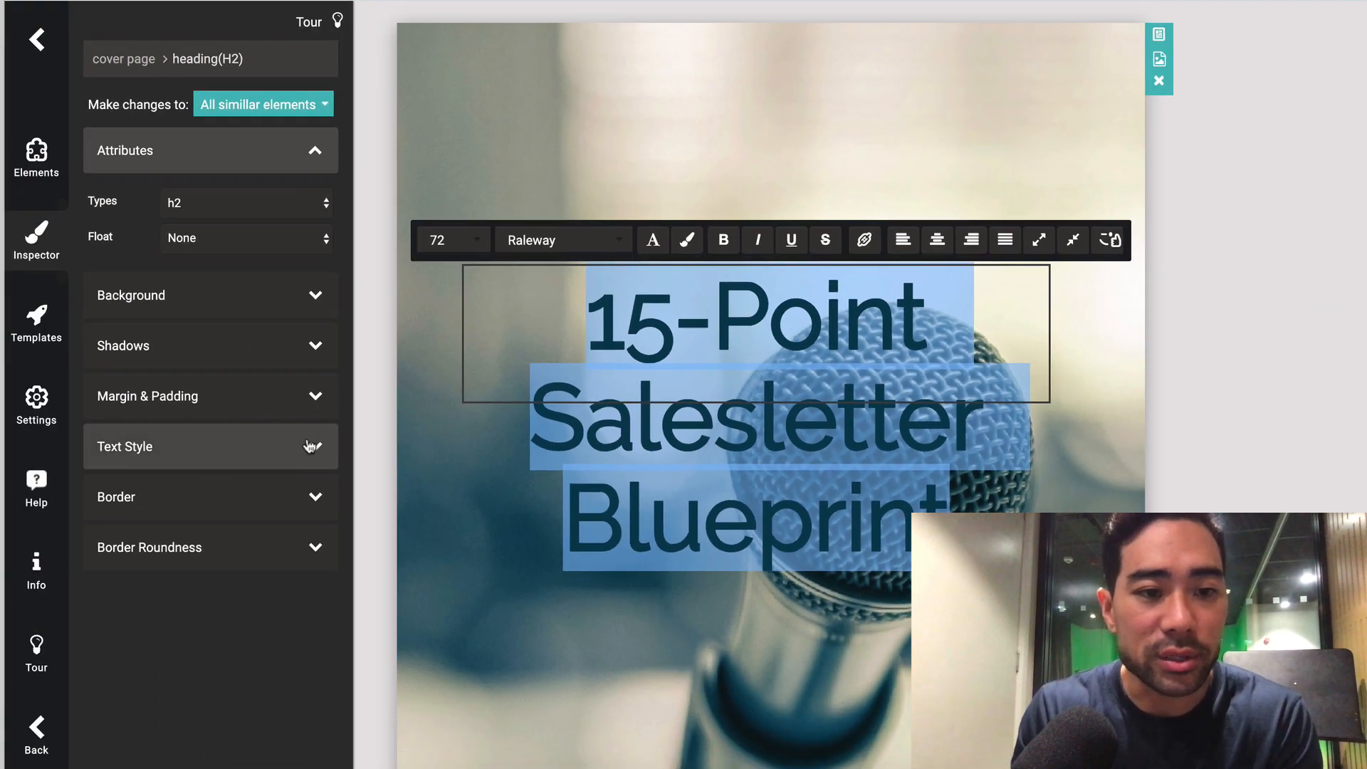
{"action": "left_click", "coordinate": [310, 446]}
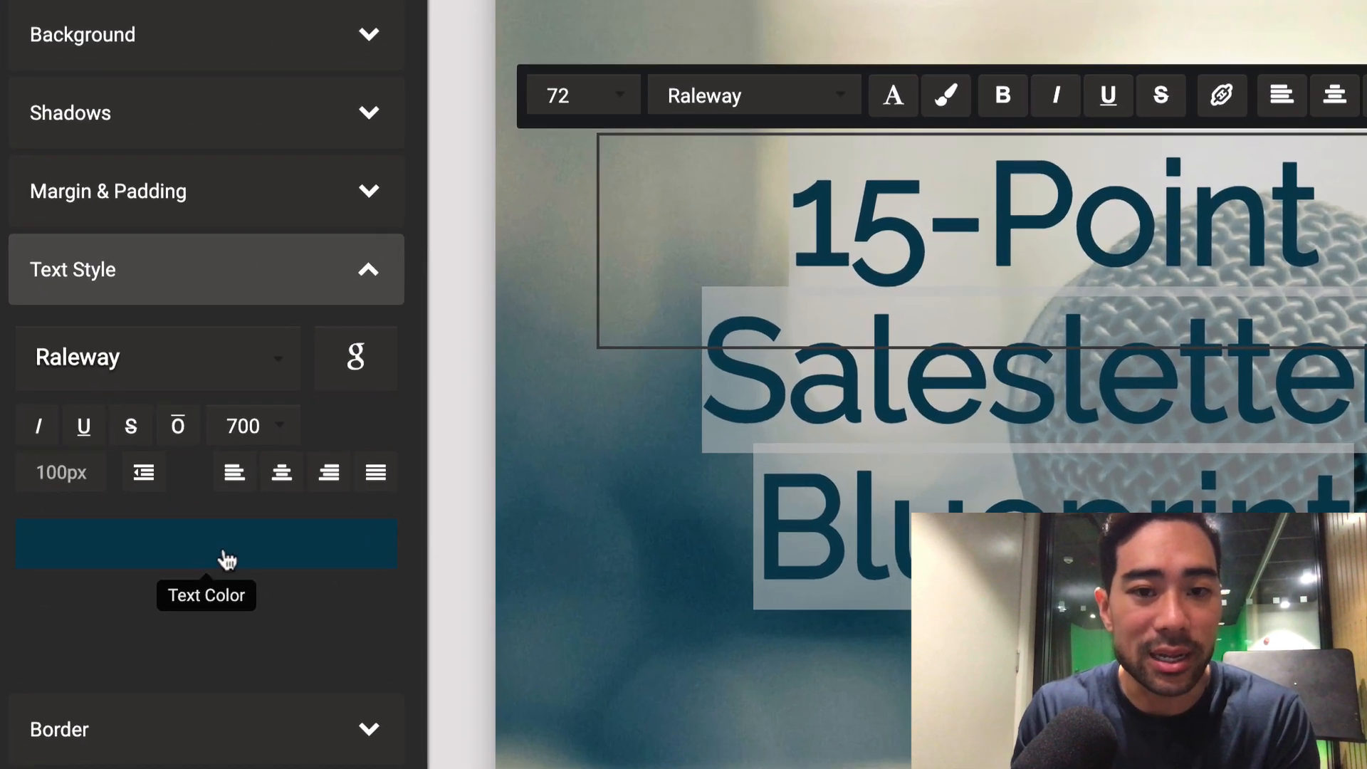
{"action": "left_click", "coordinate": [211, 537]}
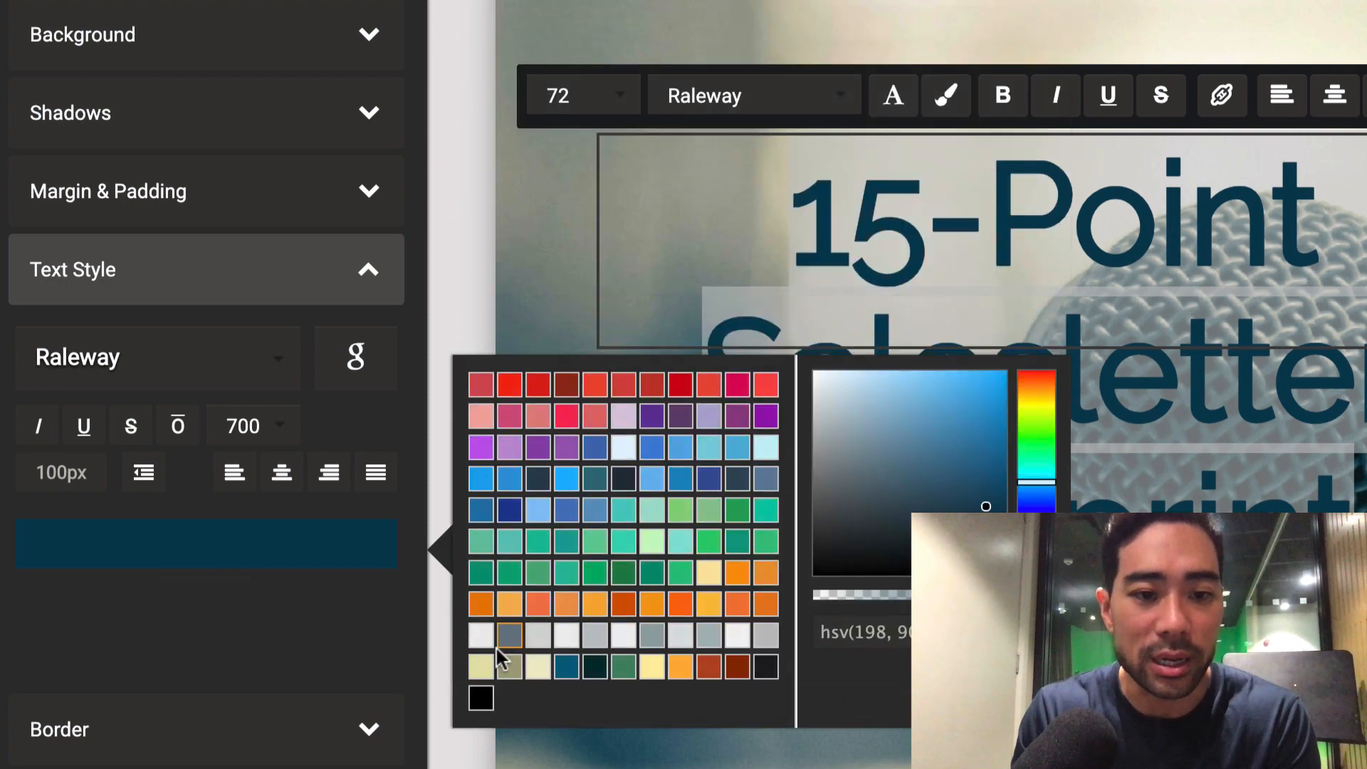
{"action": "left_click", "coordinate": [482, 636]}
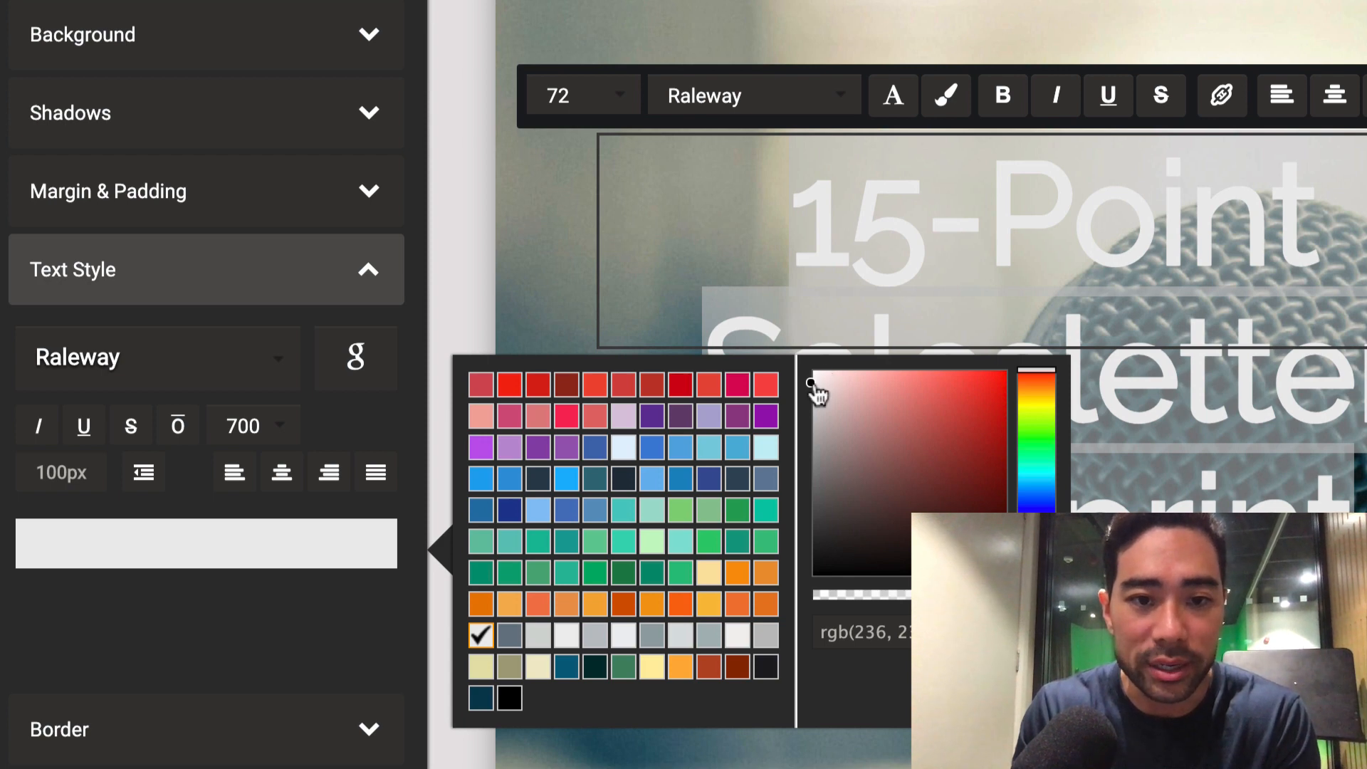
{"action": "mouse_move", "coordinate": [815, 388]}
{"action": "left_mouse_down"}
{"action": "mouse_move", "coordinate": [824, 378]}
{"action": "mouse_move", "coordinate": [836, 418]}
{"action": "mouse_move", "coordinate": [808, 364]}
{"action": "left_mouse_up"}
{"action": "left_click", "coordinate": [1025, 676]}
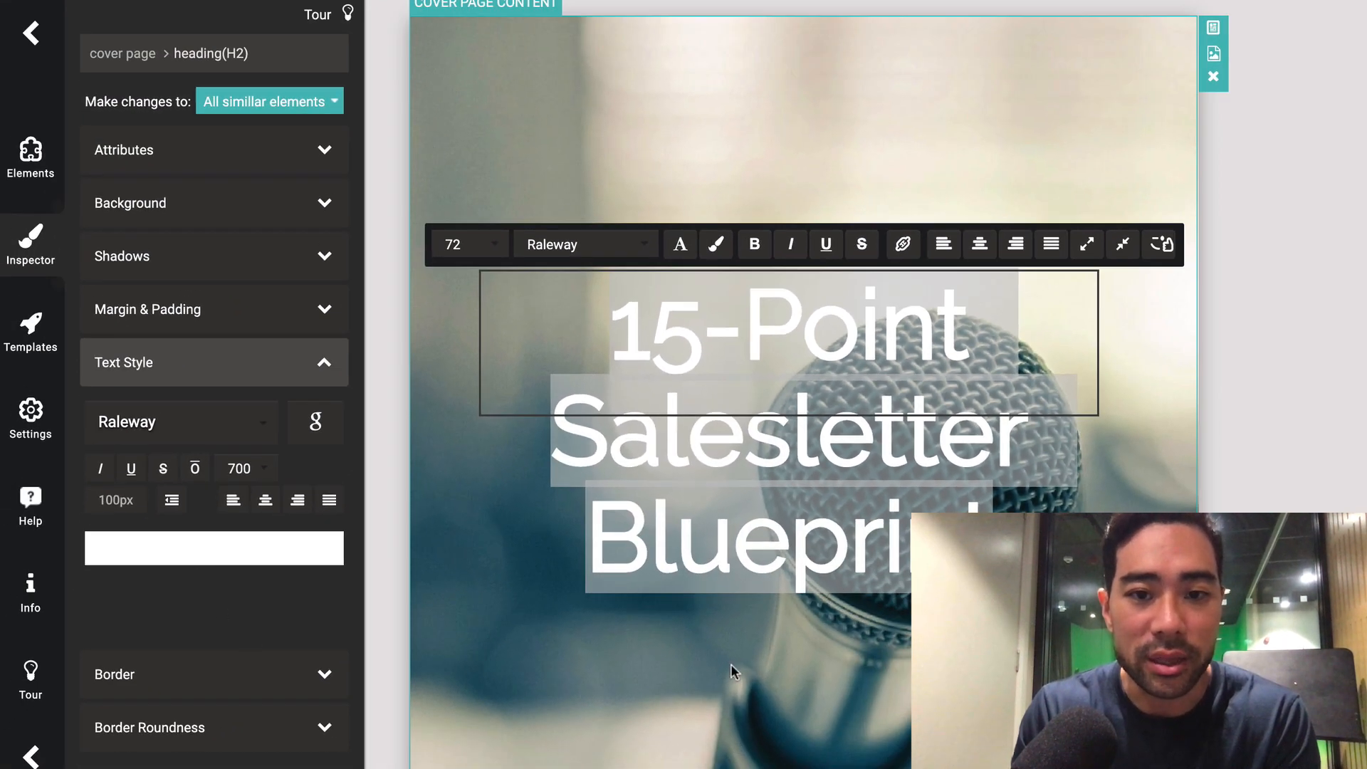
{"action": "left_click", "coordinate": [733, 672]}
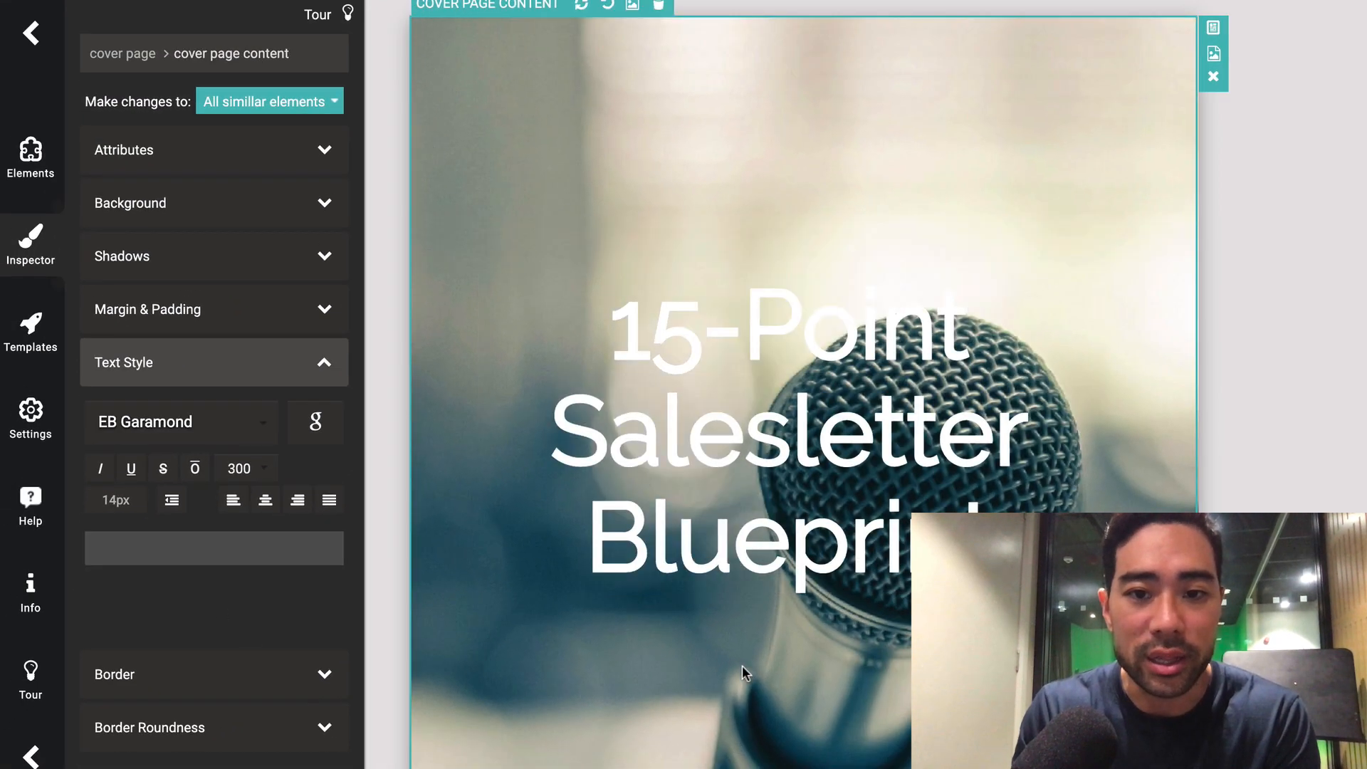
Move the white cover title slightly lower and to the right so it sits horizontally centred on the cover.
{"action": "left_click", "coordinate": [836, 393]}
{"action": "left_click_drag", "start_coordinate": [867, 419], "coordinate": [876, 346]}
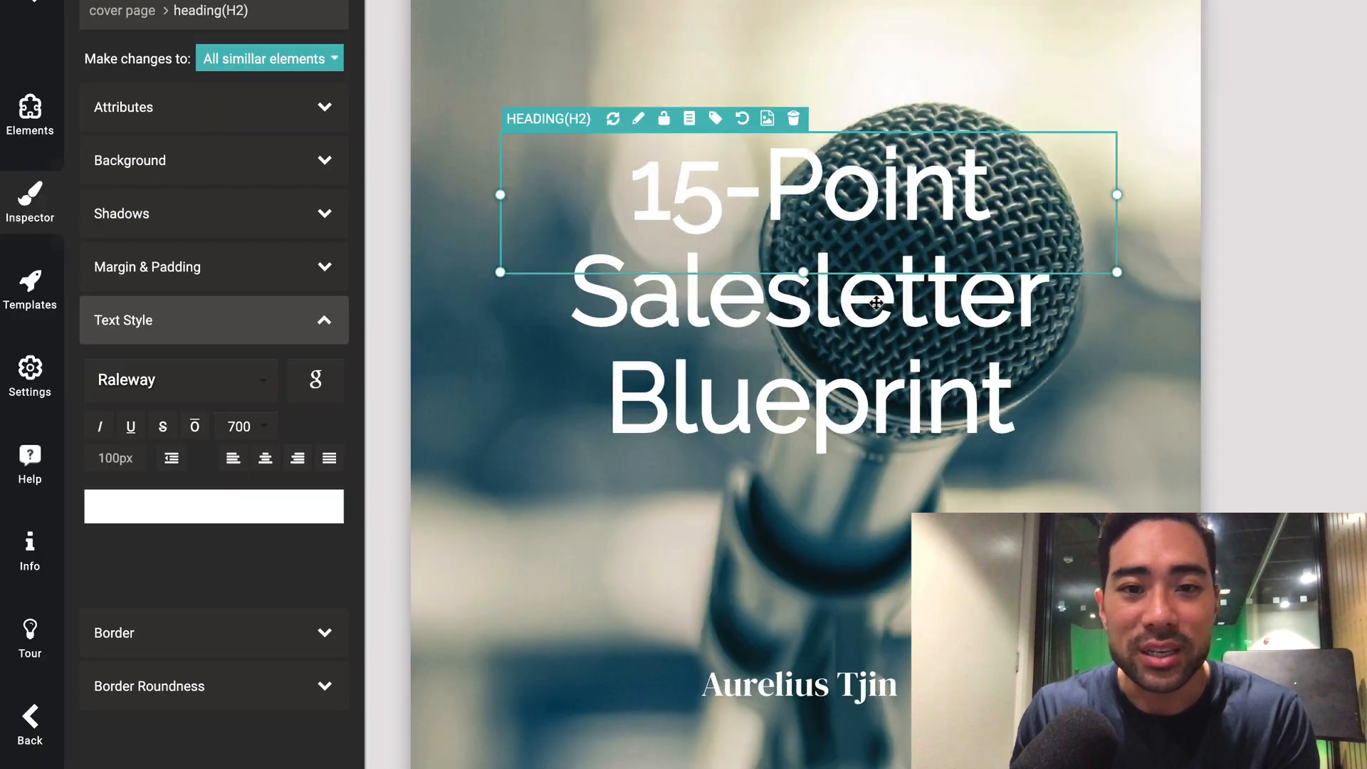
{"action": "scroll", "coordinate": [917, 376], "scroll_direction": "up", "scroll_amount": 3}
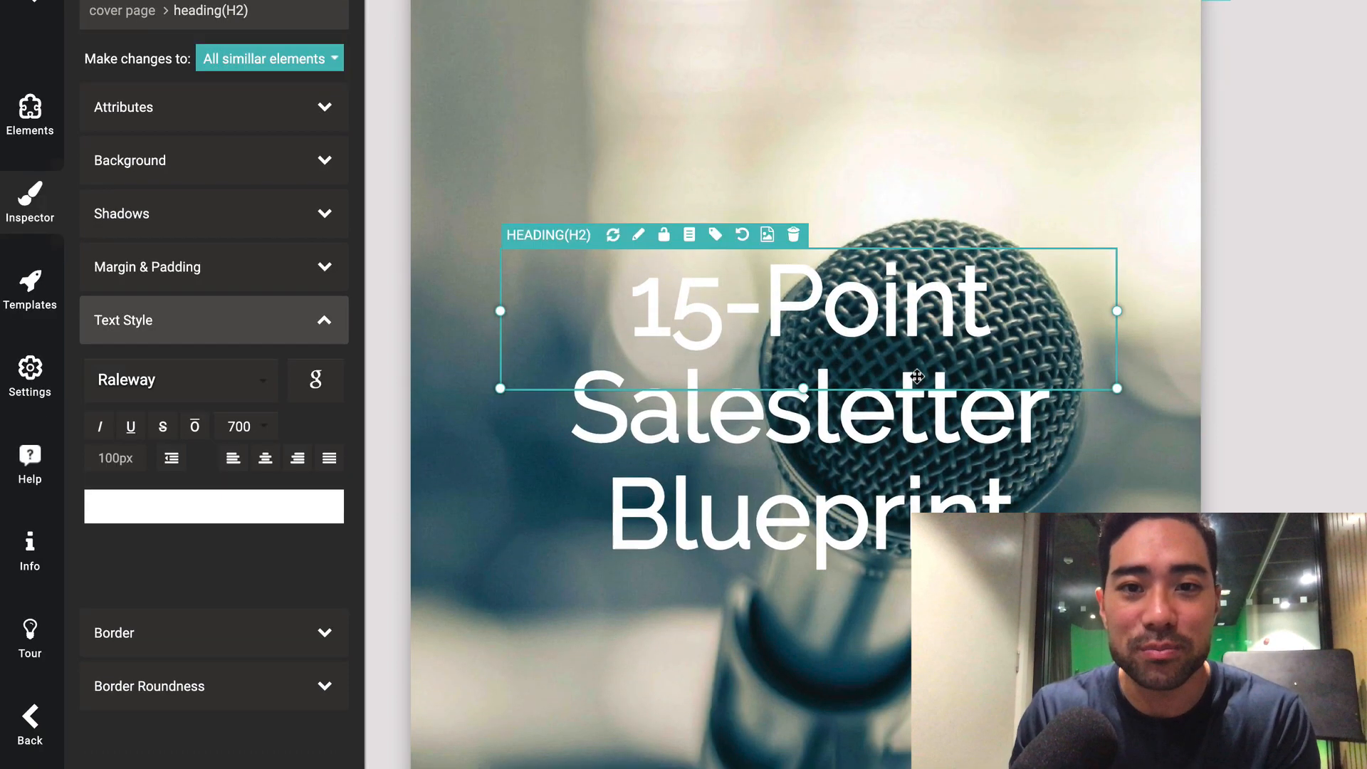
{"action": "scroll", "coordinate": [912, 361], "scroll_direction": "up", "scroll_amount": 1}
{"action": "scroll", "coordinate": [915, 367], "scroll_direction": "down", "scroll_amount": 3}
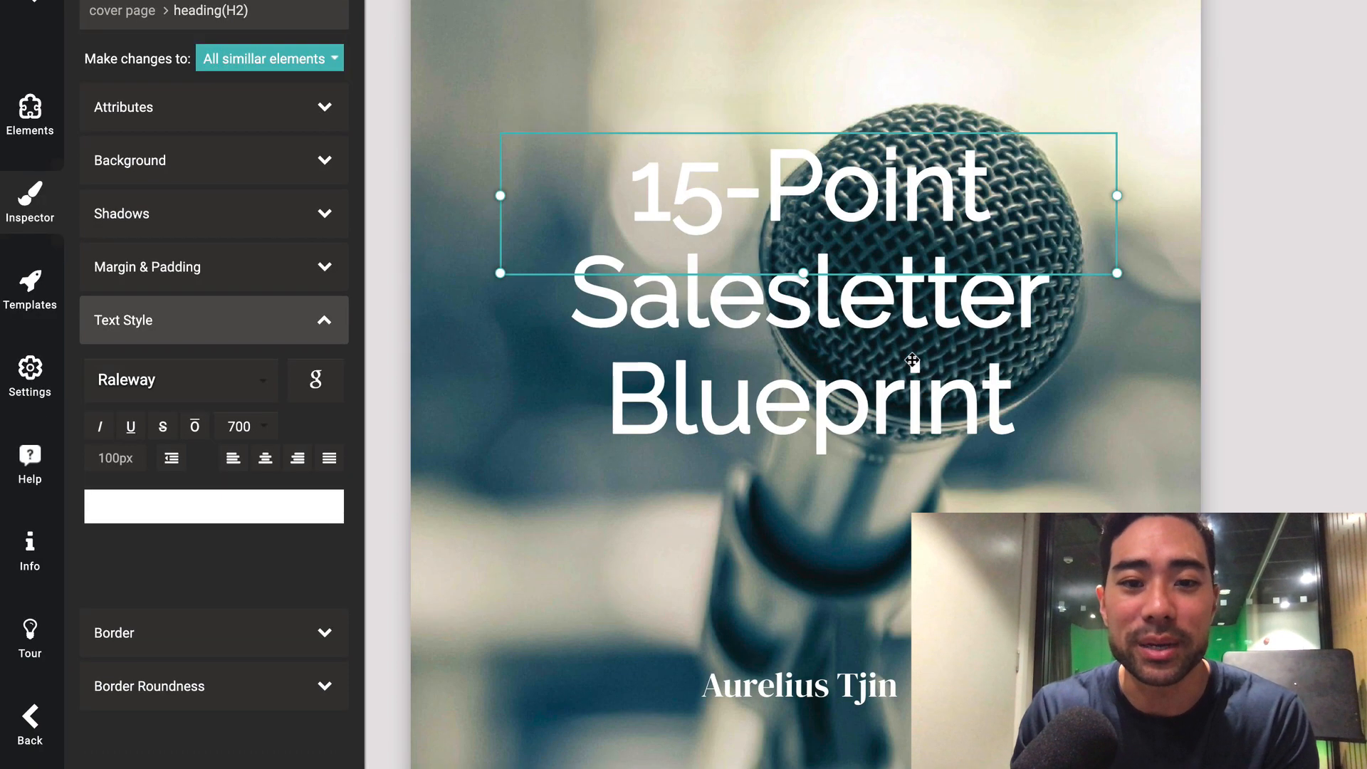
{"action": "left_click", "coordinate": [916, 373]}
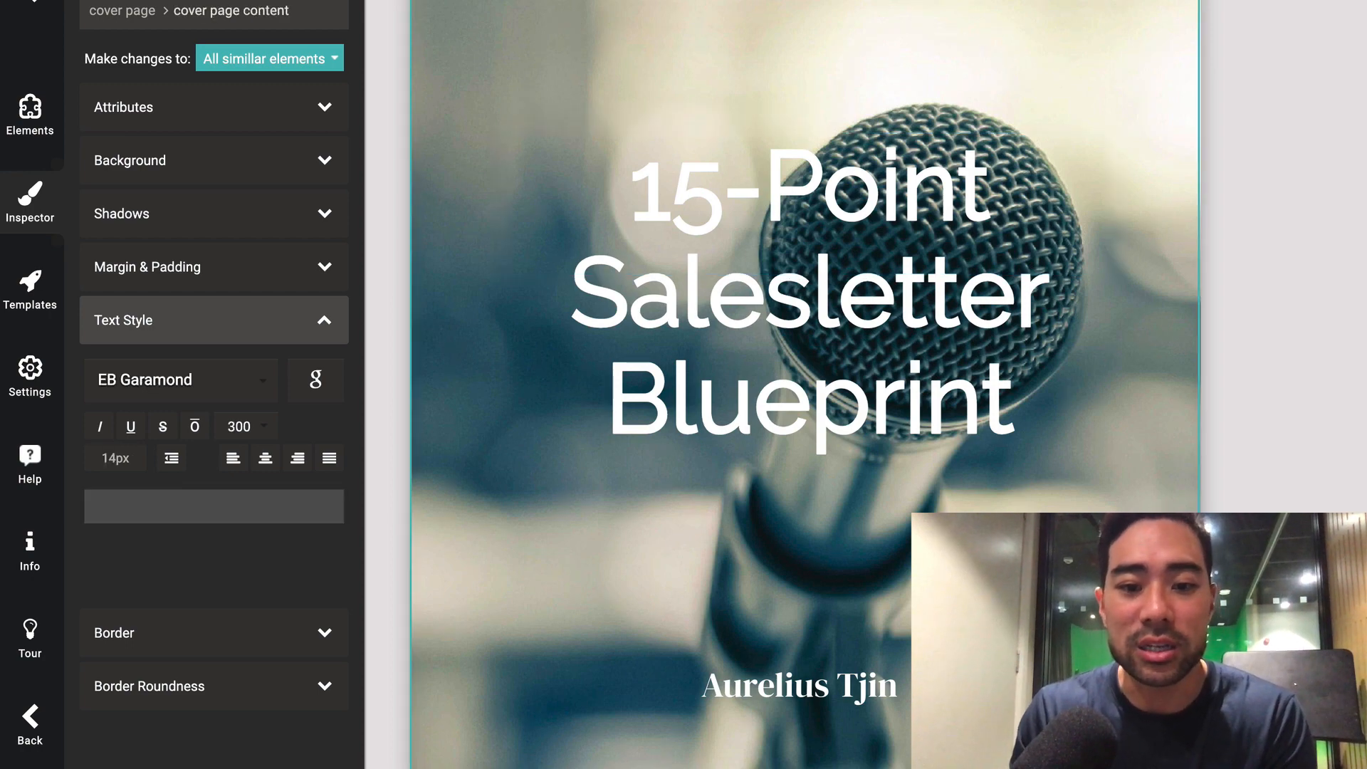
Replace the "My Ebook" header text on the first content page with "The 15-Point Sales Letter Blueprint".
{"action": "scroll", "coordinate": [916, 373], "scroll_direction": "down", "scroll_amount": 8}
{"action": "scroll", "coordinate": [845, 654], "scroll_direction": "up", "scroll_amount": 10}
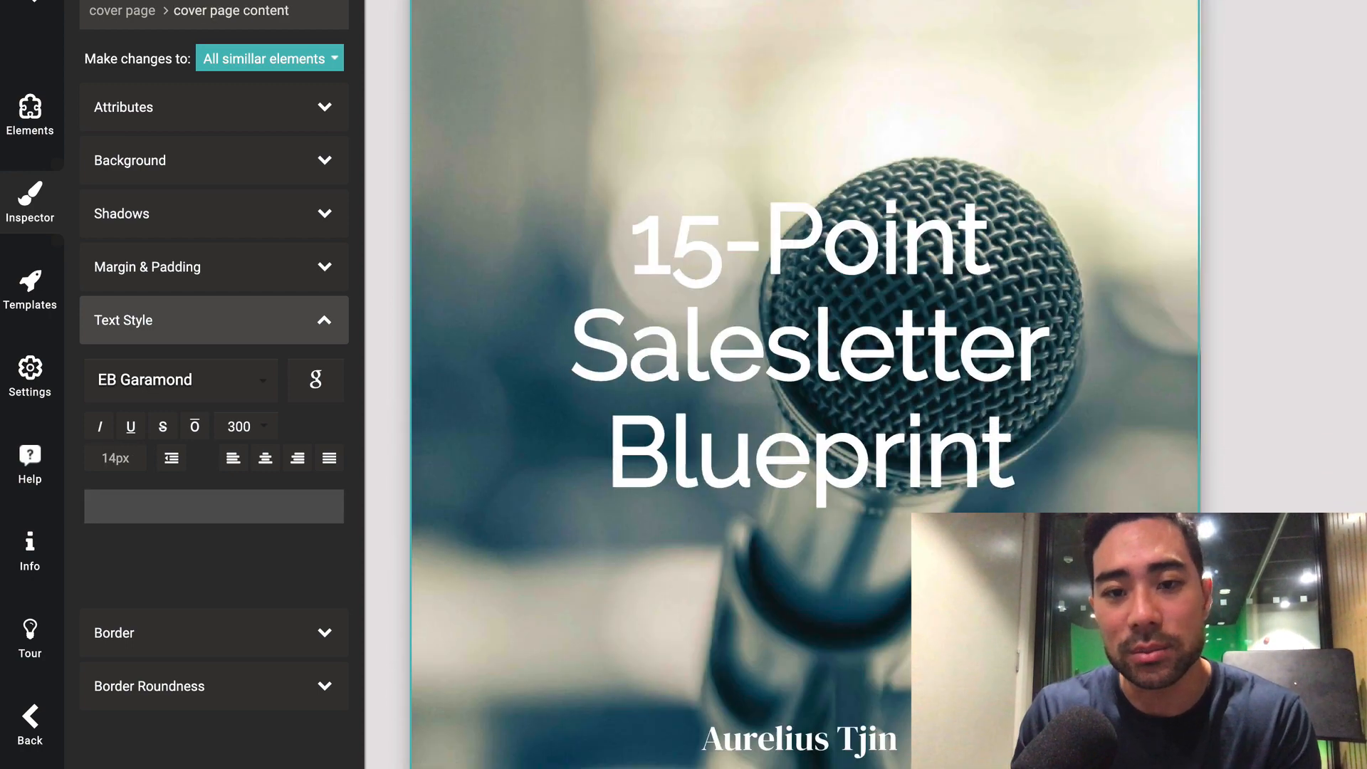
{"action": "scroll", "coordinate": [846, 654], "scroll_direction": "down", "scroll_amount": 7}
{"action": "scroll", "coordinate": [846, 653], "scroll_direction": "down", "scroll_amount": 7}
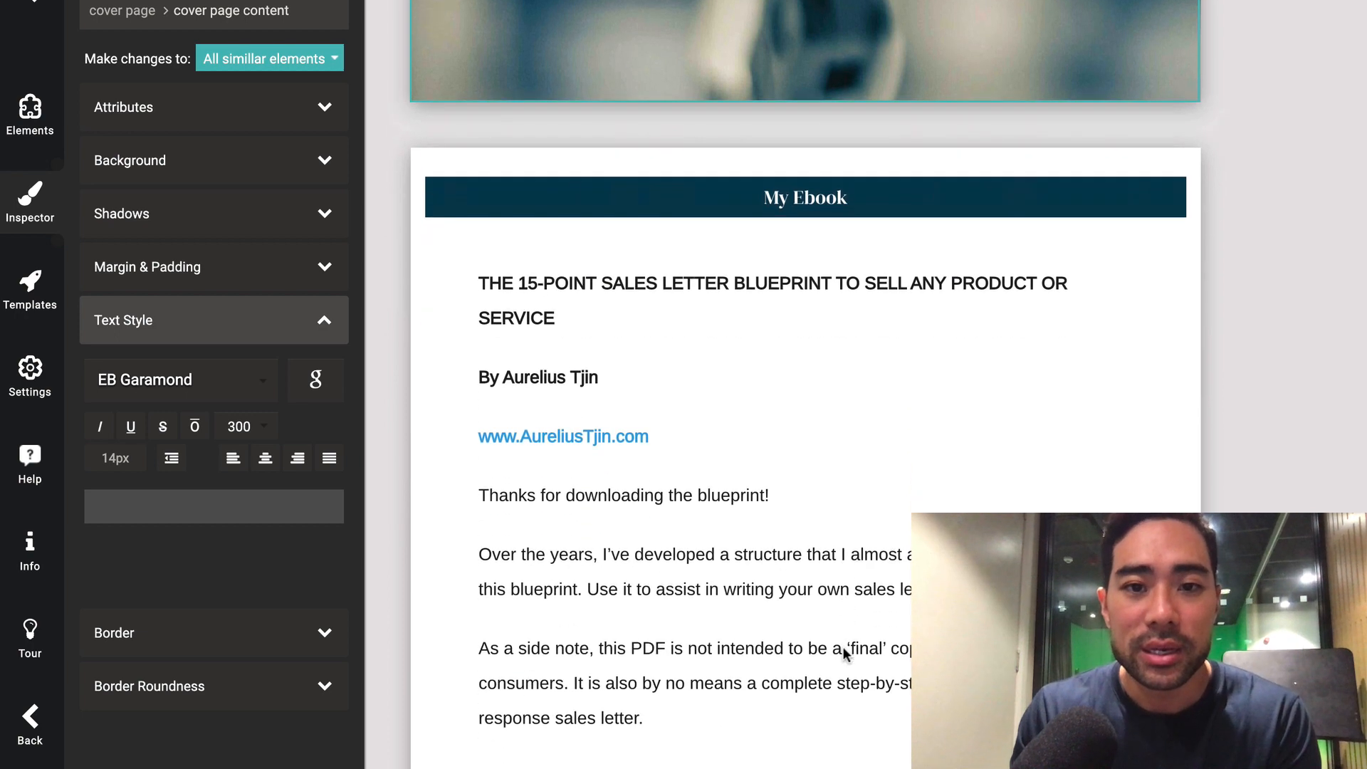
{"action": "scroll", "coordinate": [796, 241], "scroll_direction": "down", "scroll_amount": 1}
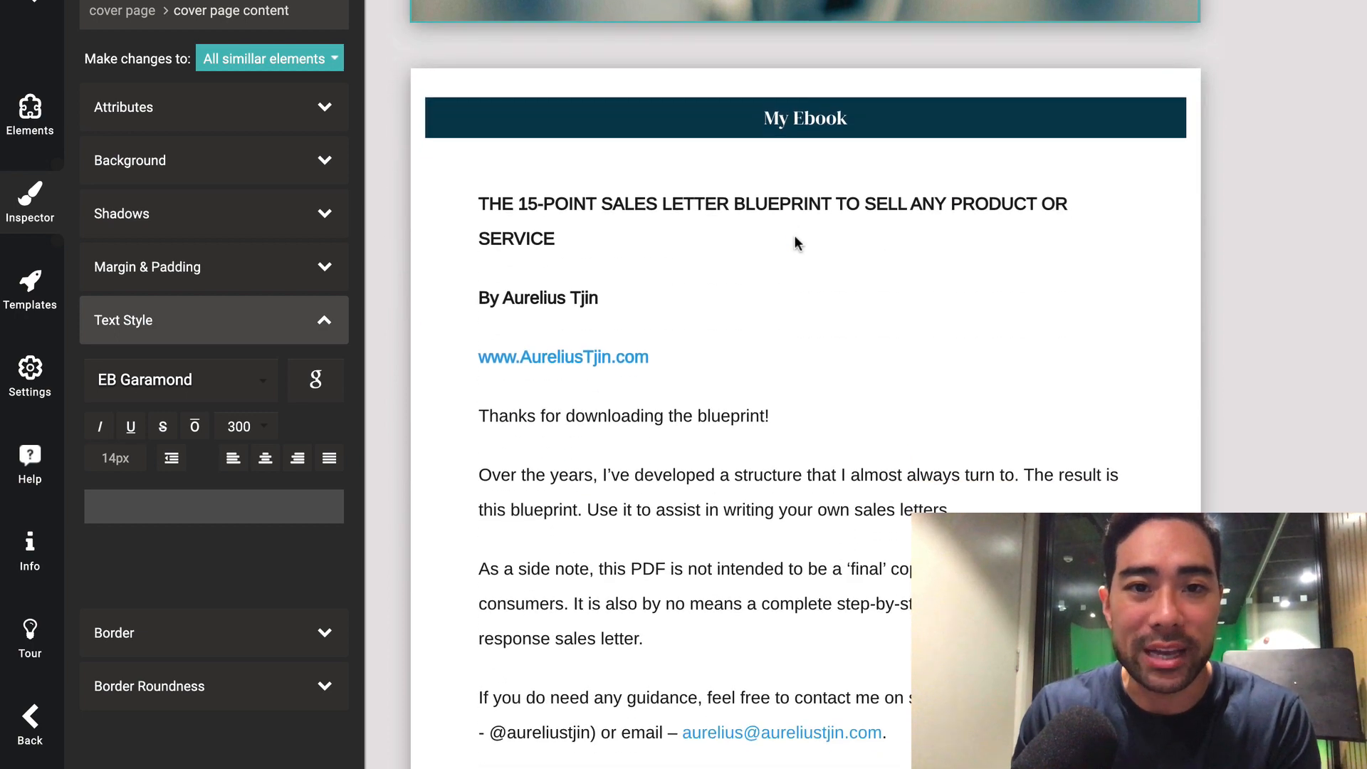
{"action": "left_click", "coordinate": [800, 107]}
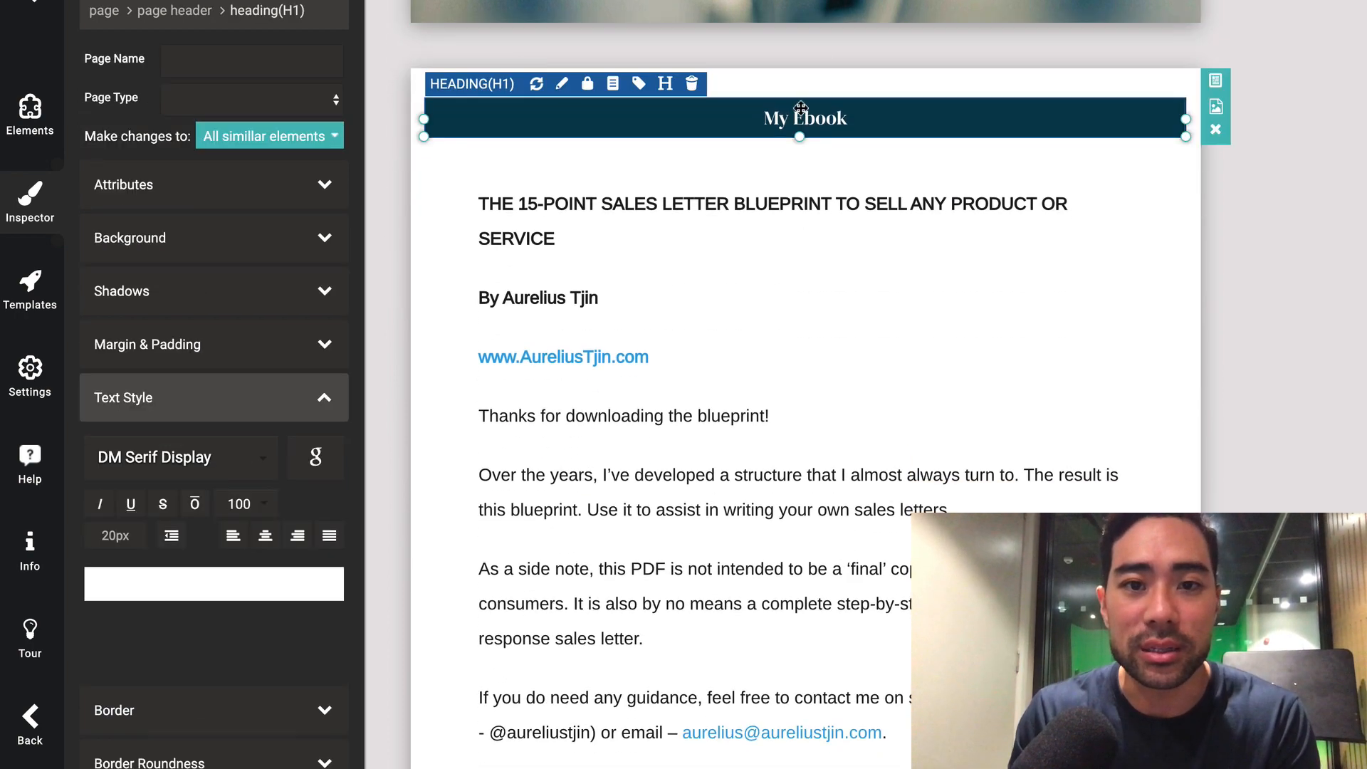
{"action": "double_click", "coordinate": [803, 119]}
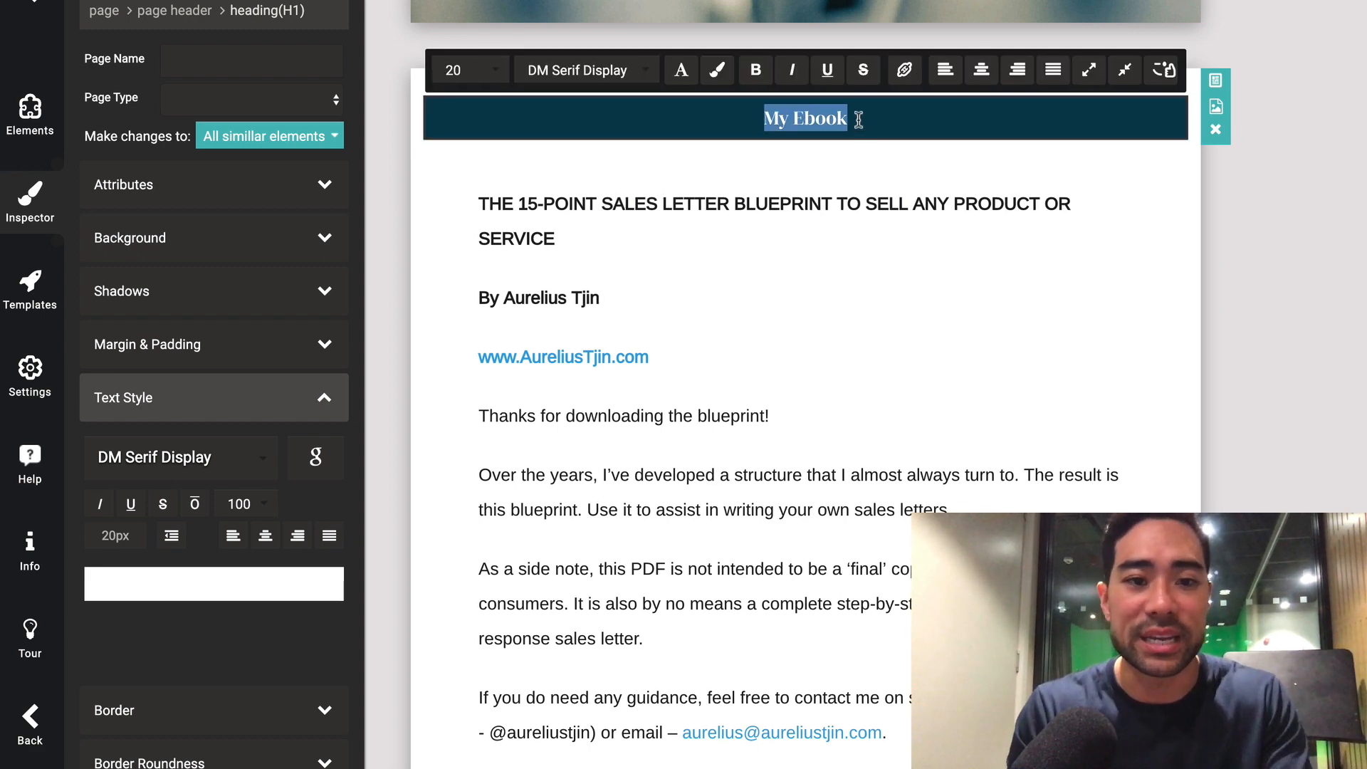
{"action": "type", "text": "The"}
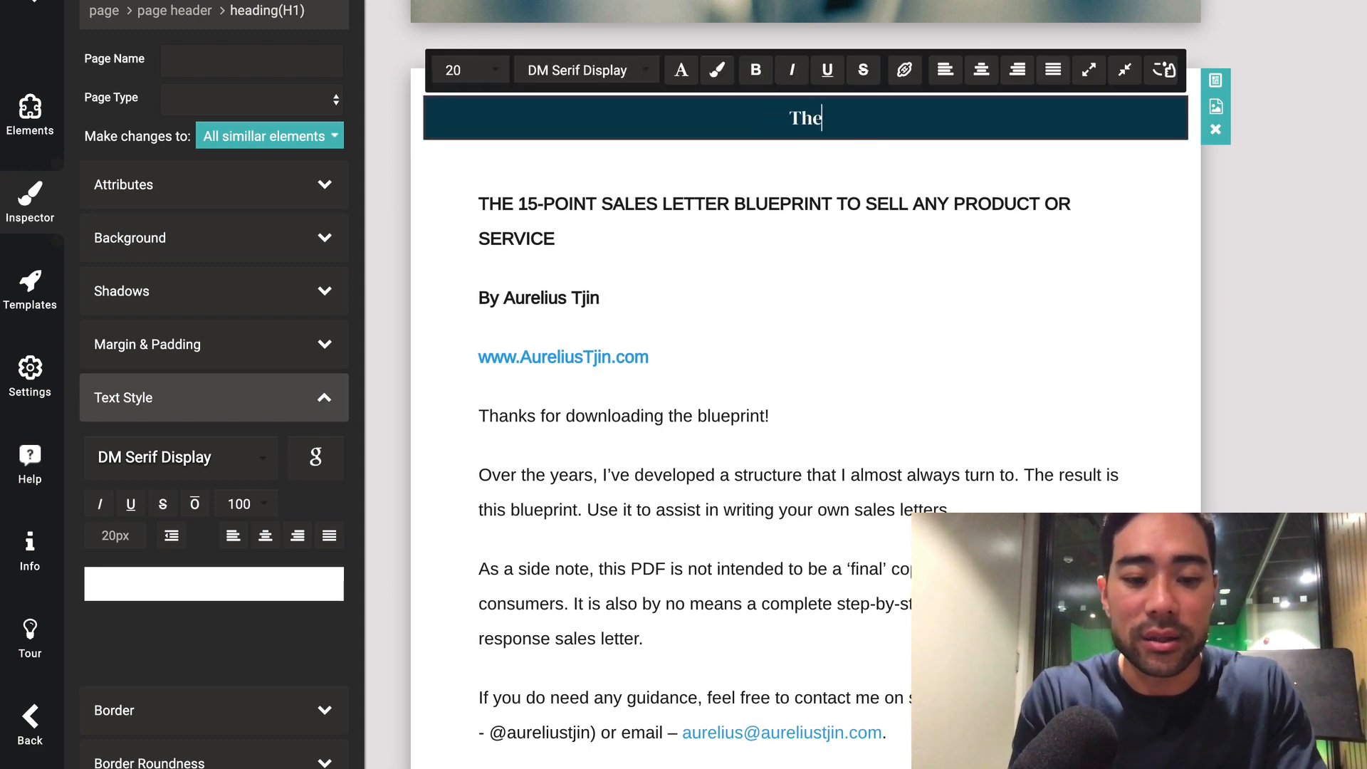
{"action": "type", "text": " 15-"}
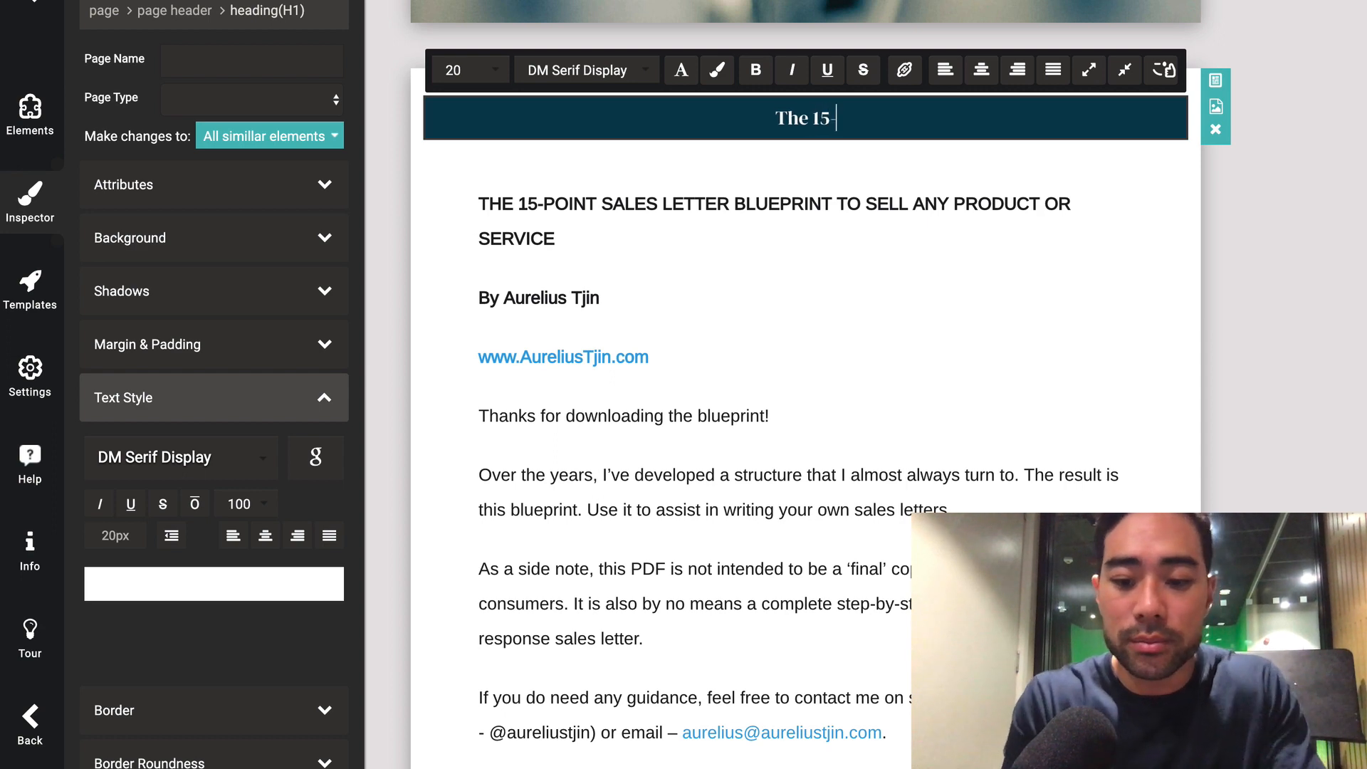
{"action": "type", "text": "Point"}
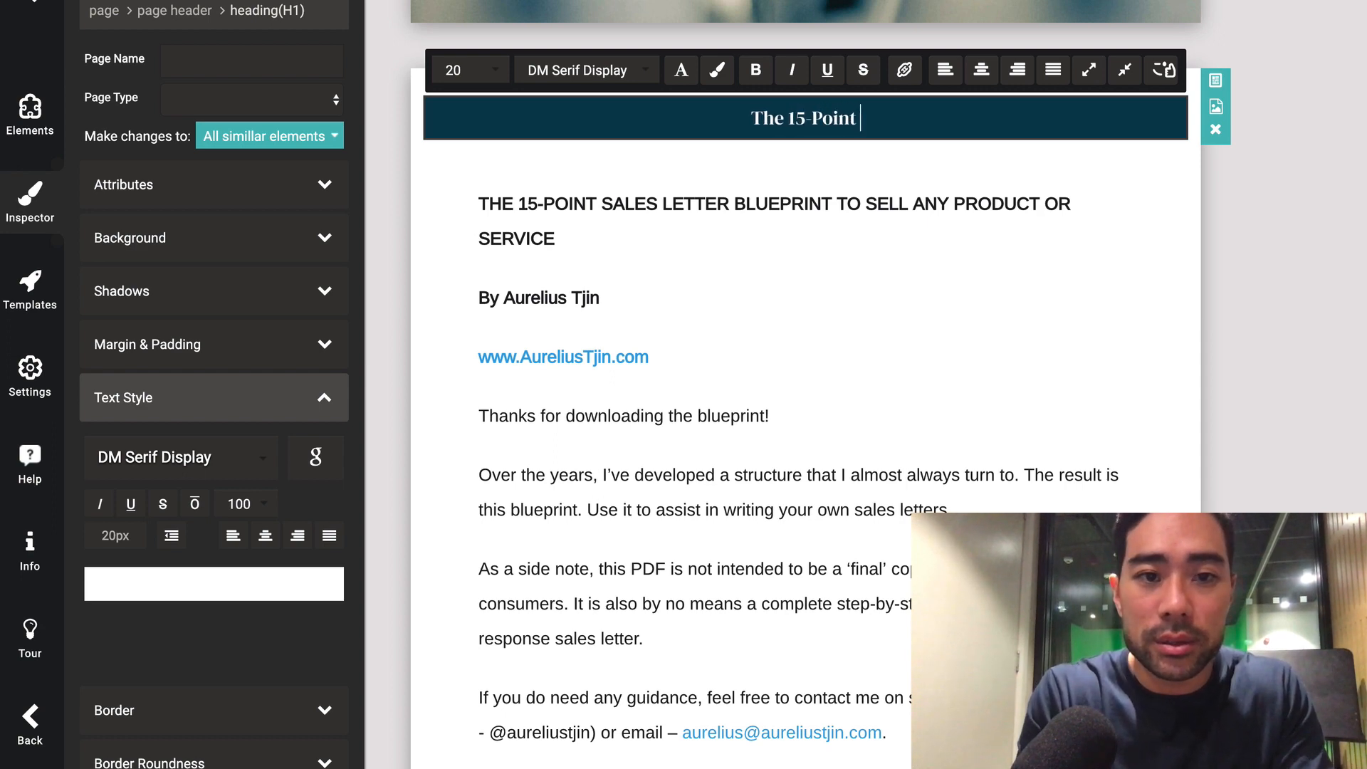
{"action": "type", "text": " Sales Letter Bluep"}
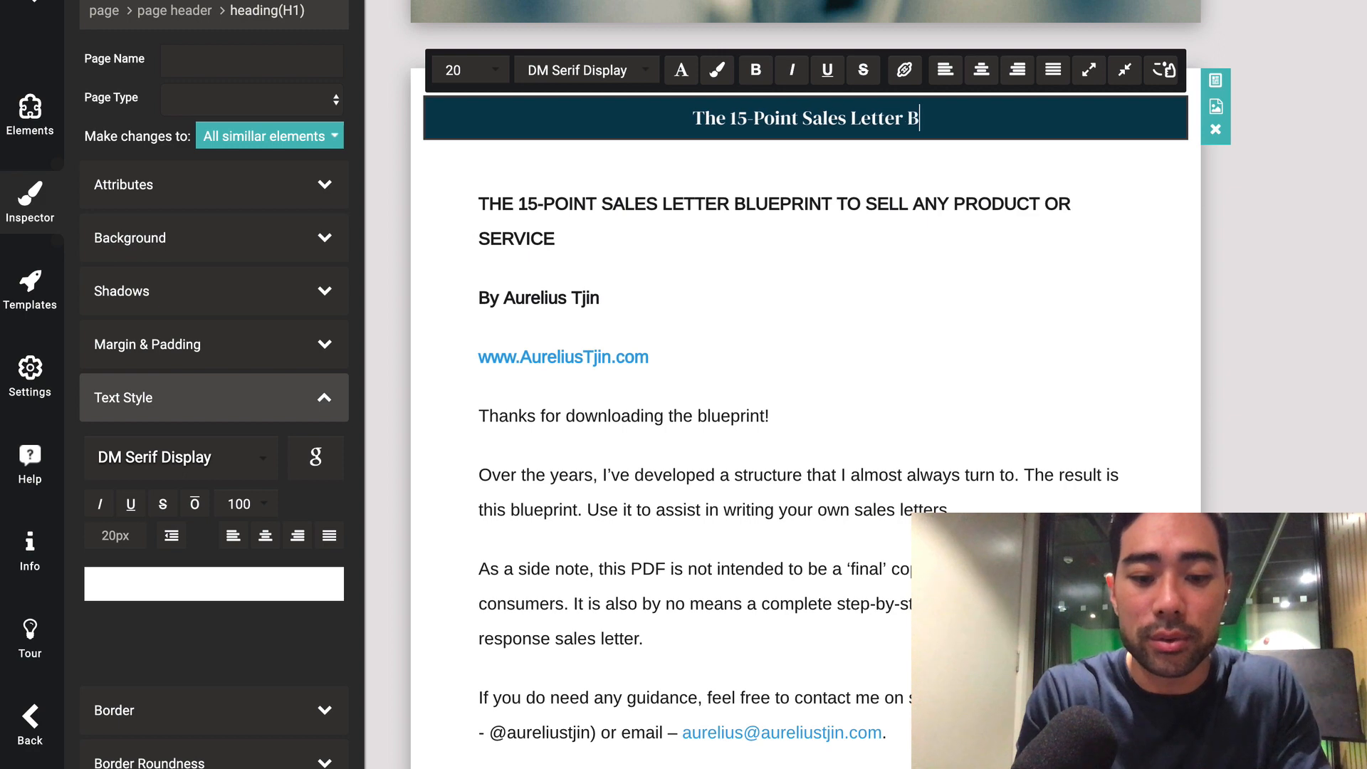
{"action": "type", "text": "rint"}
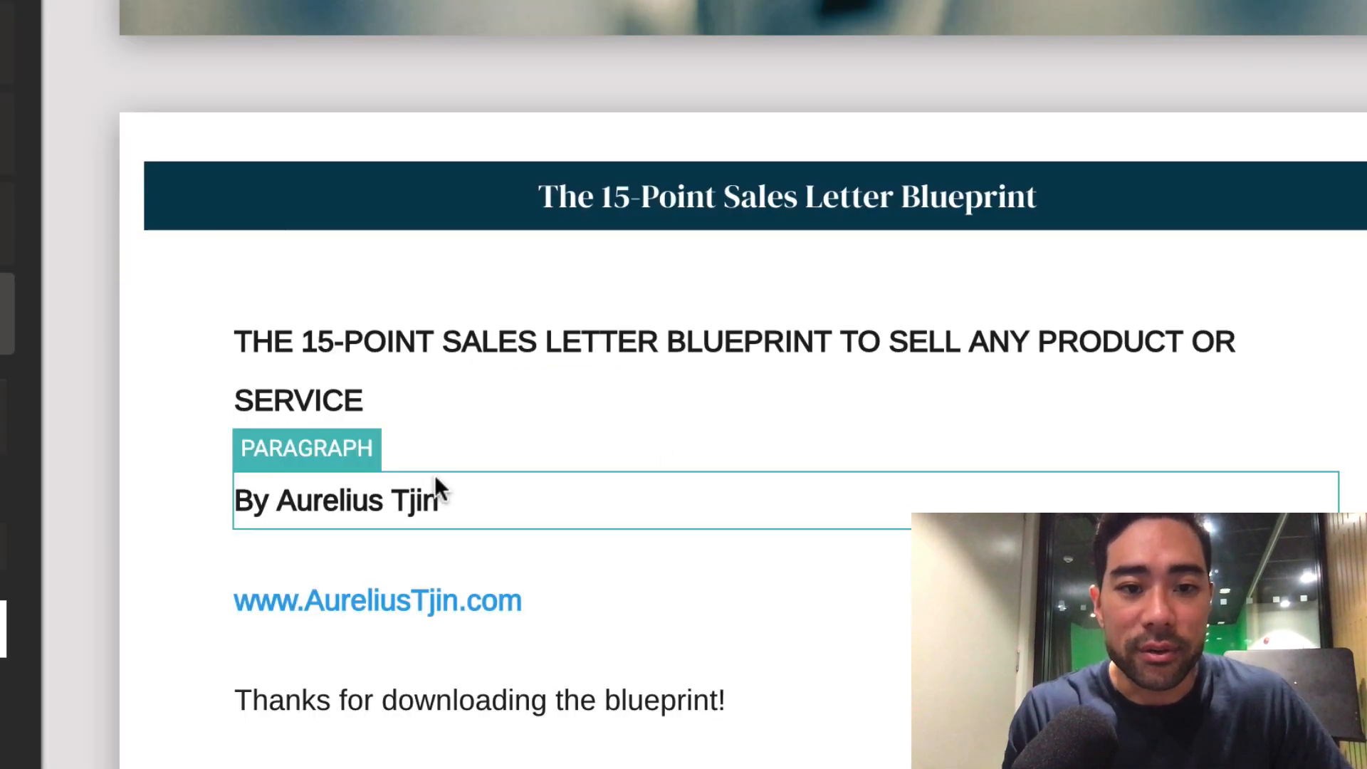
Delete the author byline and the website link below the main heading on the first content page.
{"action": "left_click", "coordinate": [556, 299]}
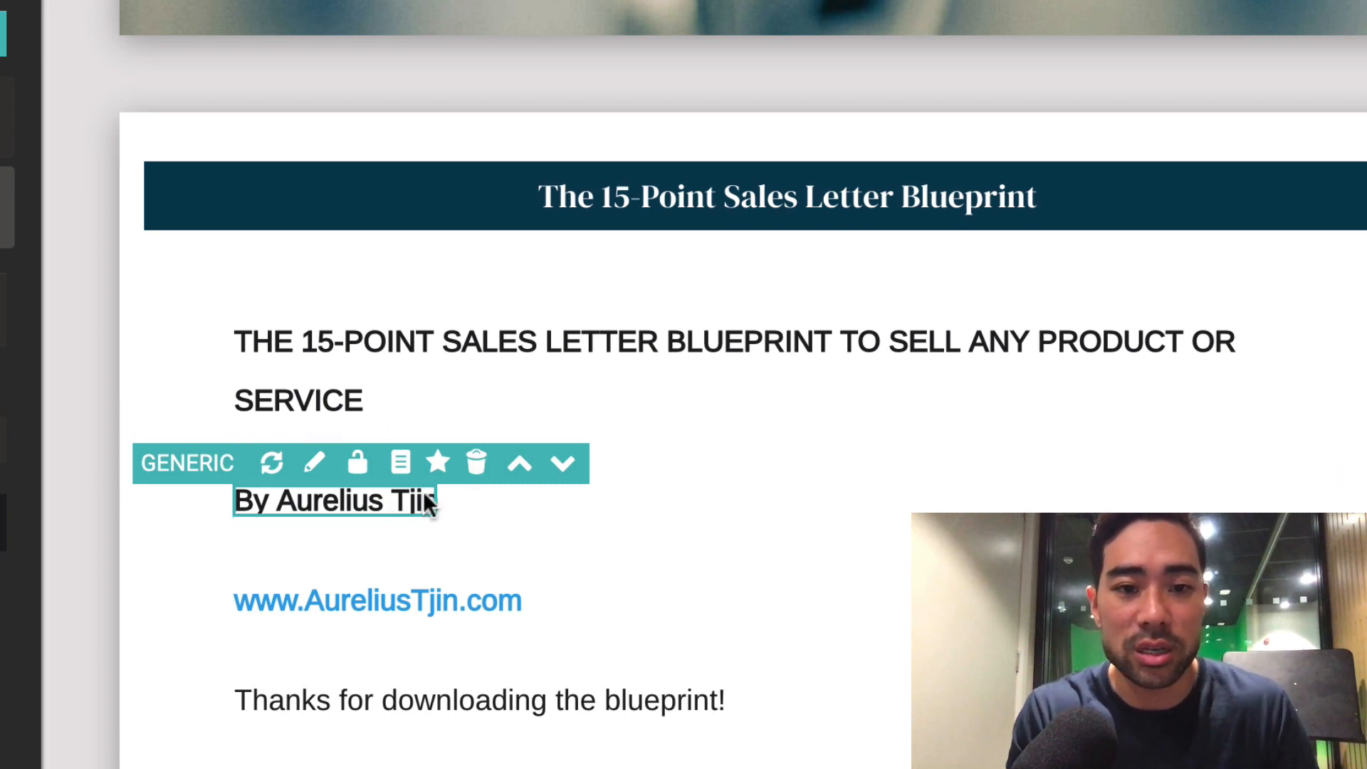
{"action": "left_click", "coordinate": [475, 464]}
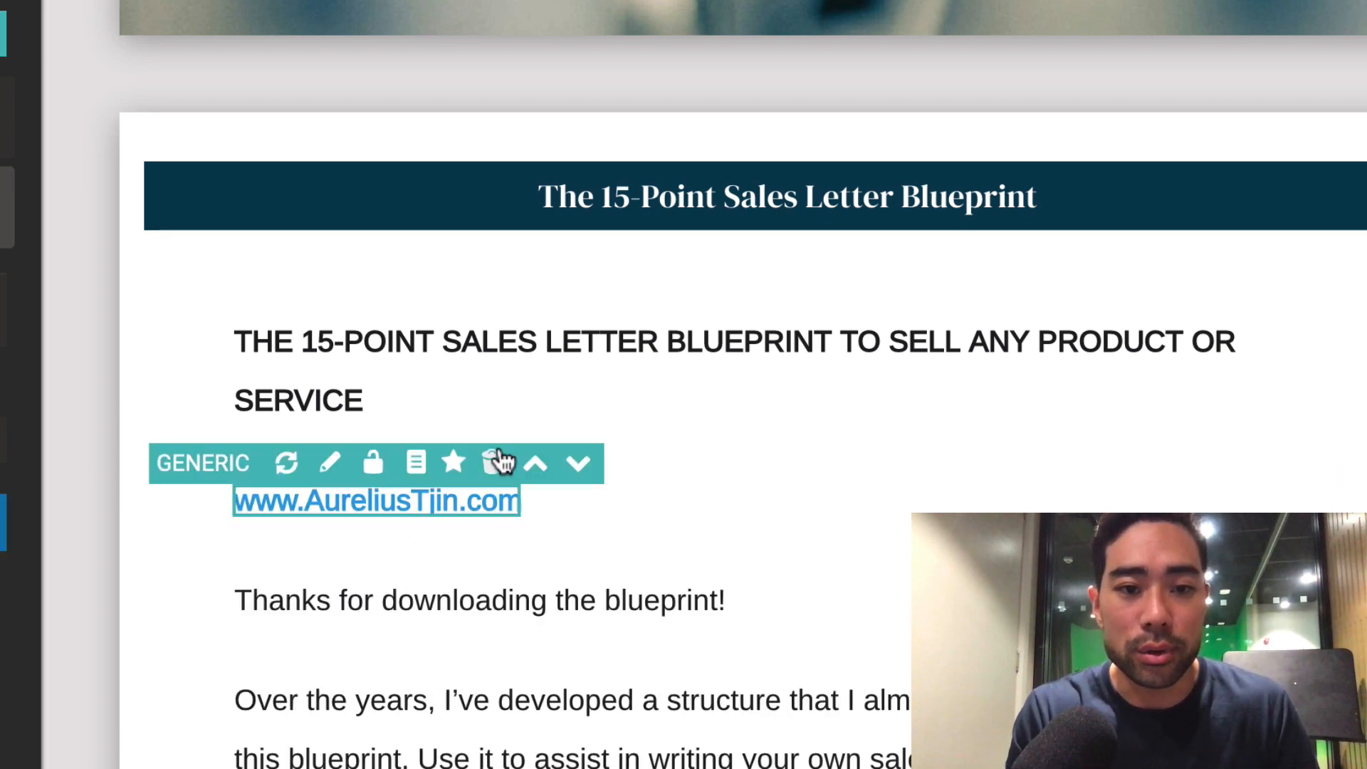
{"action": "left_click", "coordinate": [493, 463]}
{"action": "left_click", "coordinate": [543, 509]}
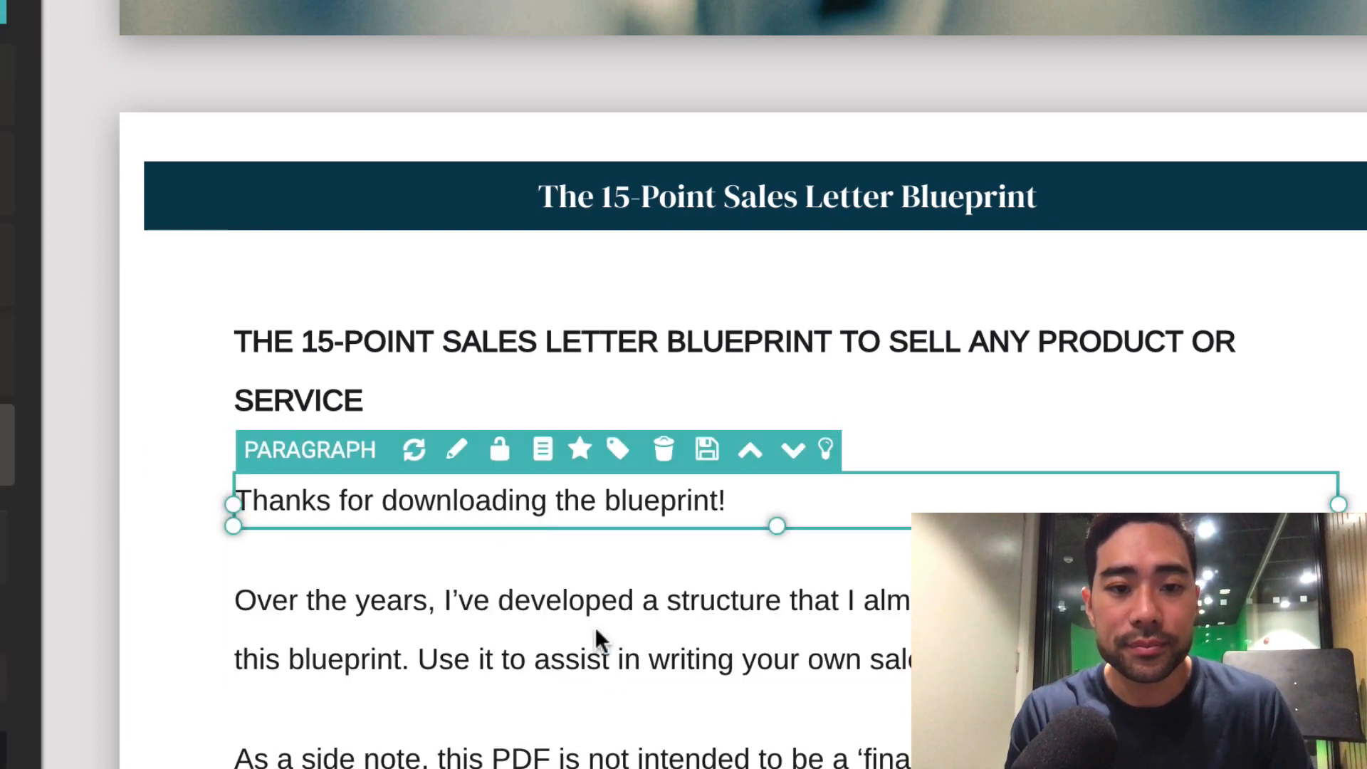
{"action": "left_click", "coordinate": [605, 665]}
{"action": "left_click", "coordinate": [649, 502]}
Enlarge the "THE BLUEPRINT" heading to font size 26.
{"action": "scroll", "coordinate": [648, 502], "scroll_direction": "down", "scroll_amount": 4}
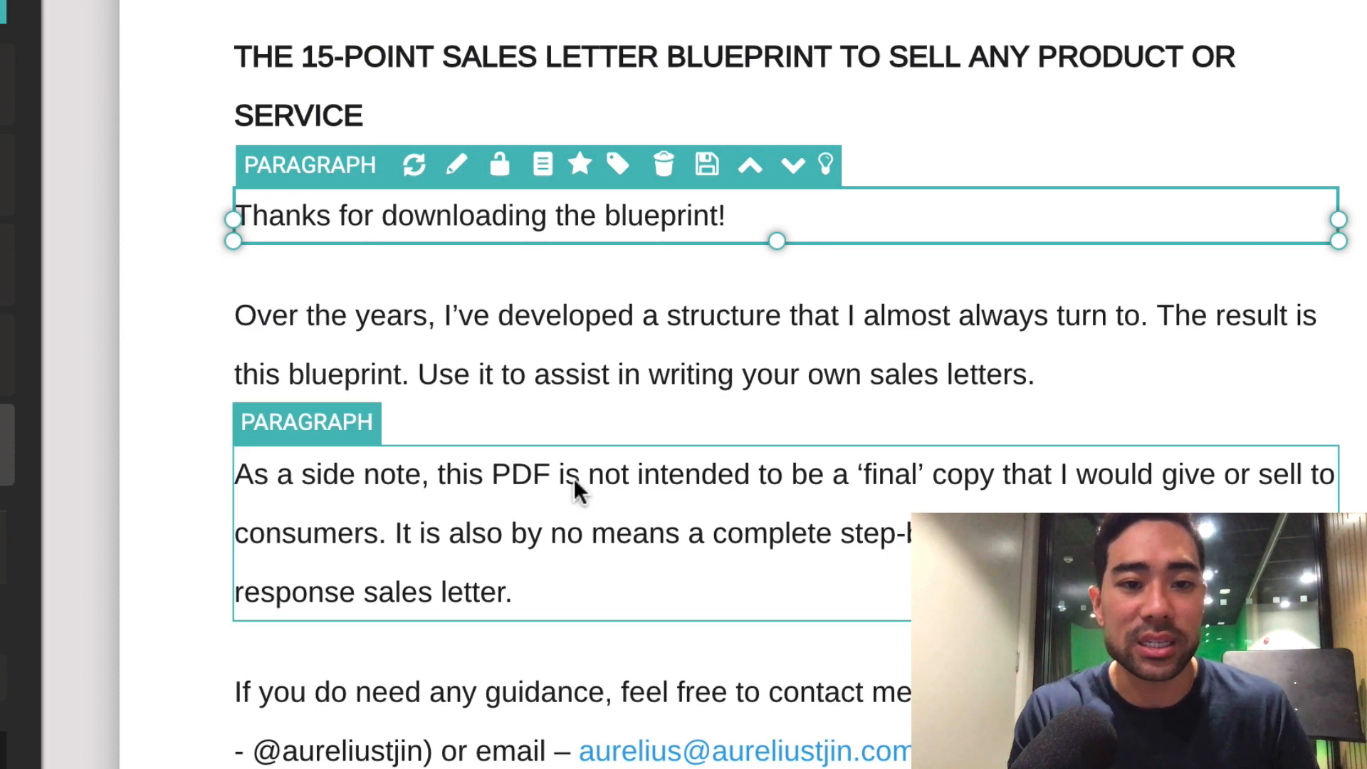
{"action": "scroll", "coordinate": [574, 477], "scroll_direction": "down", "scroll_amount": 4}
{"action": "scroll", "coordinate": [578, 641], "scroll_direction": "down", "scroll_amount": 3}
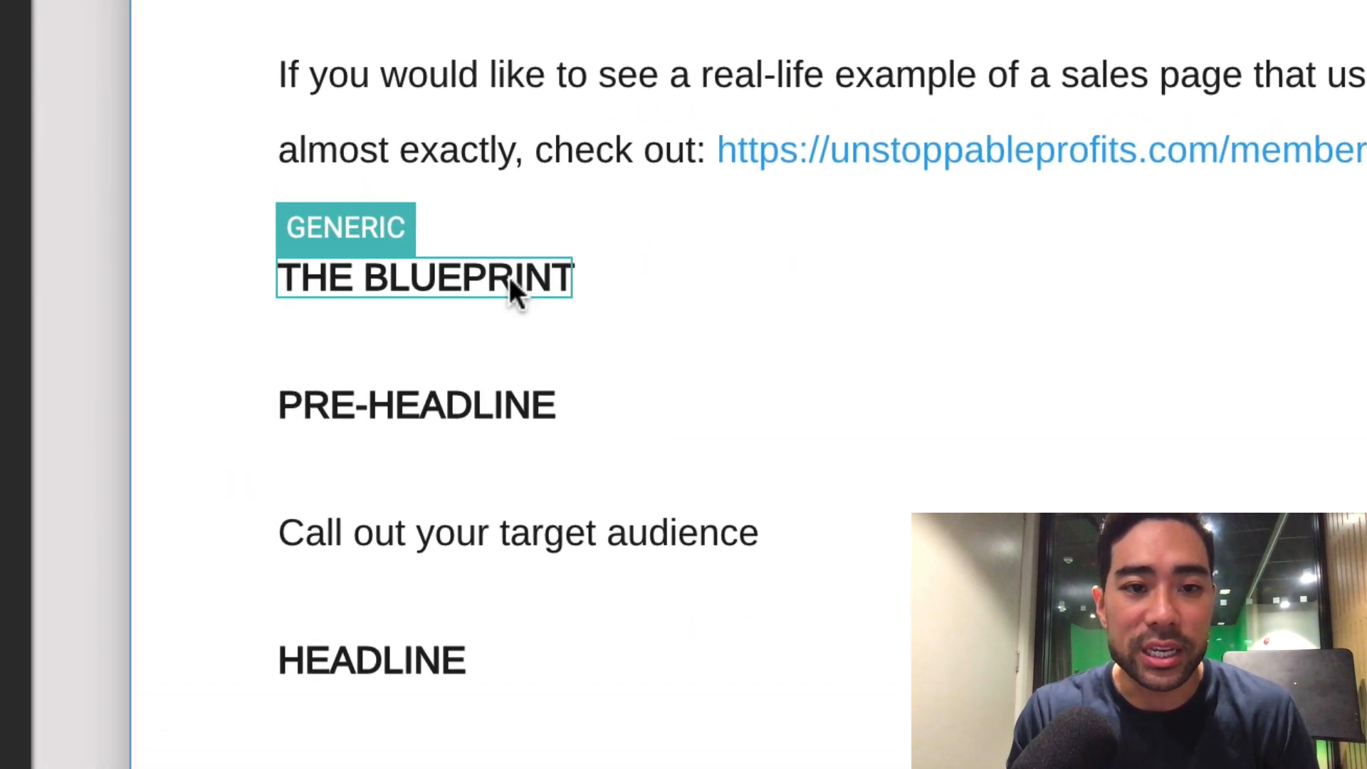
{"action": "left_click", "coordinate": [510, 277]}
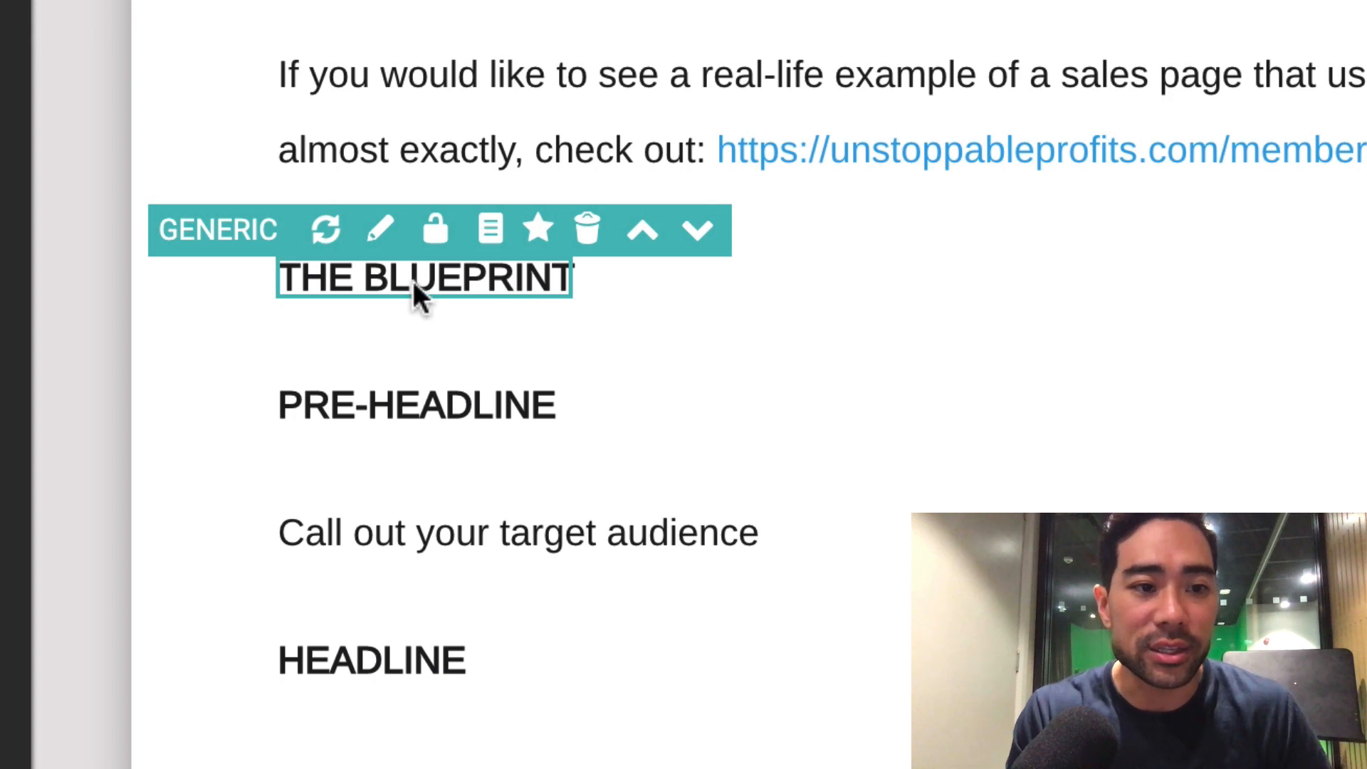
{"action": "double_click", "coordinate": [398, 288]}
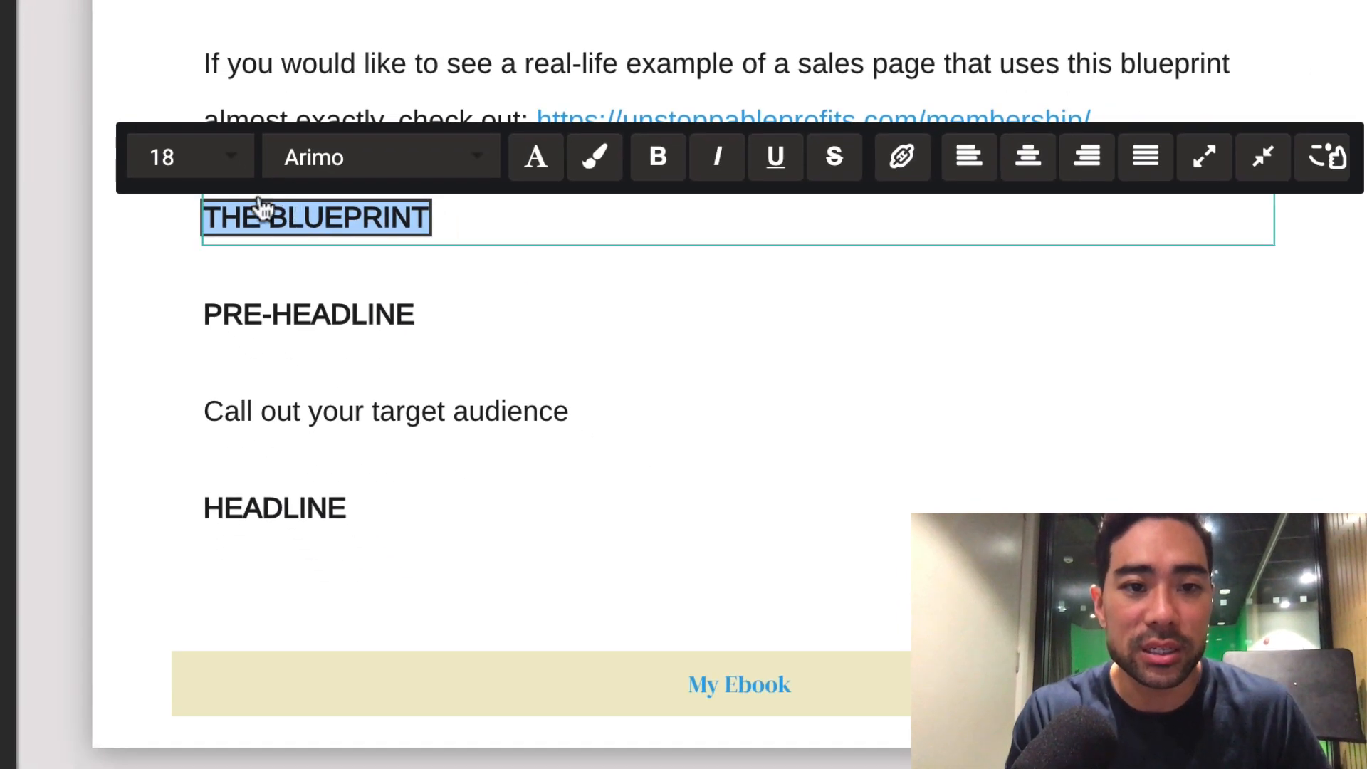
{"action": "left_click", "coordinate": [233, 169]}
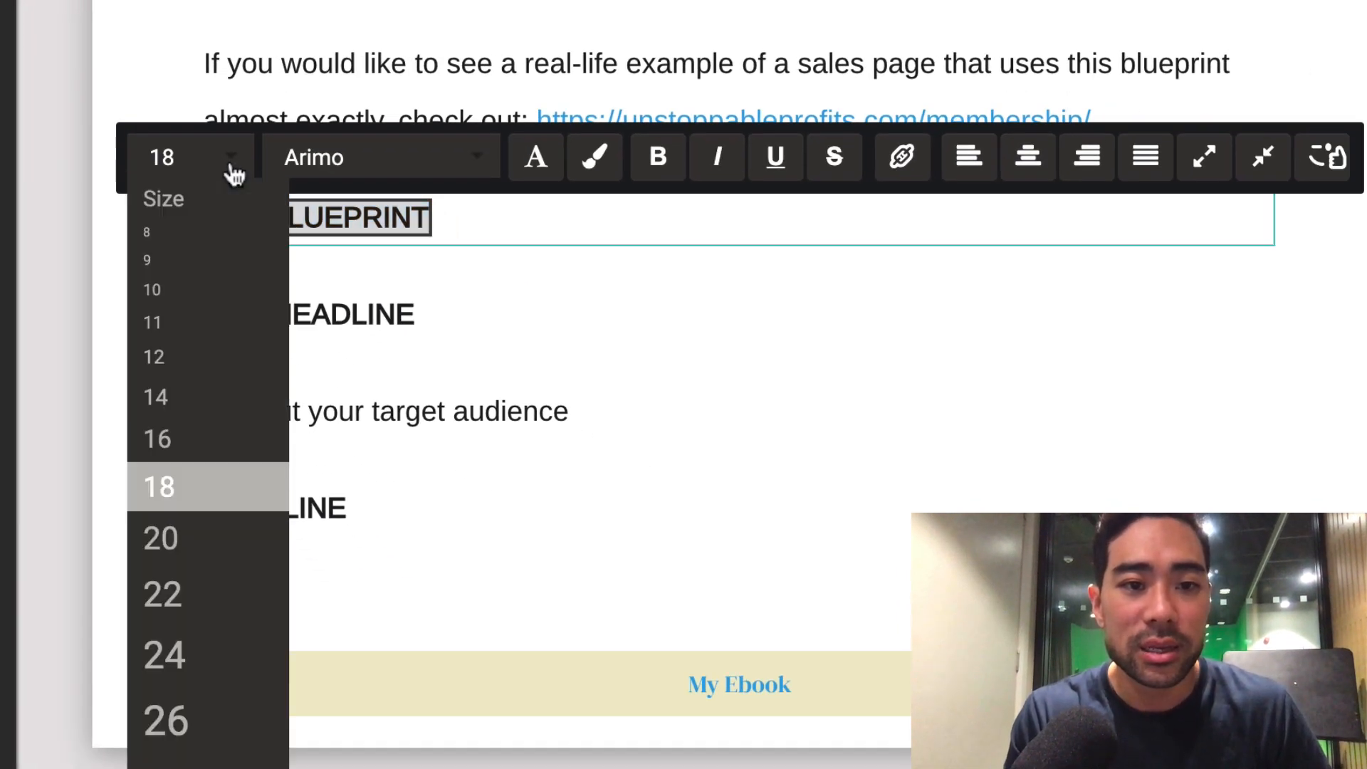
{"action": "left_click", "coordinate": [210, 658]}
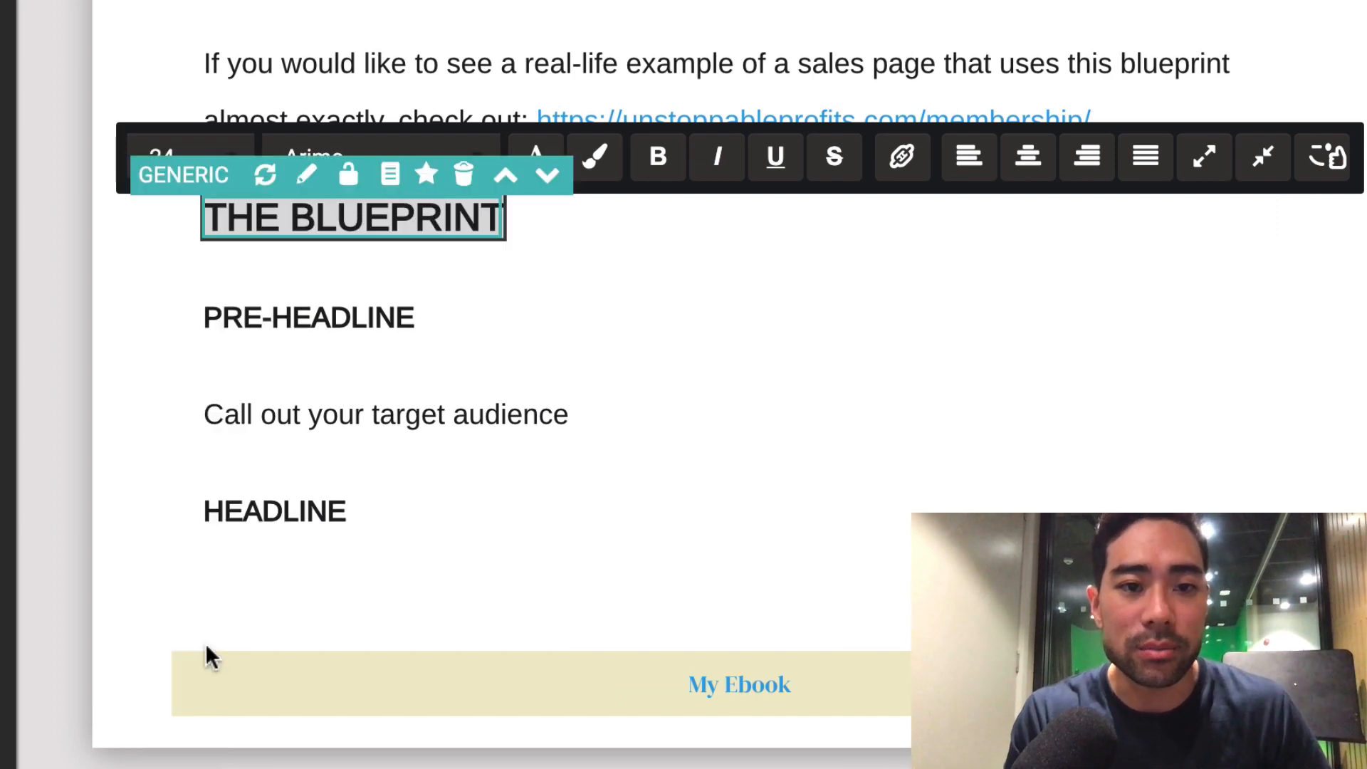
{"action": "left_click", "coordinate": [210, 149]}
{"action": "left_click", "coordinate": [208, 737]}
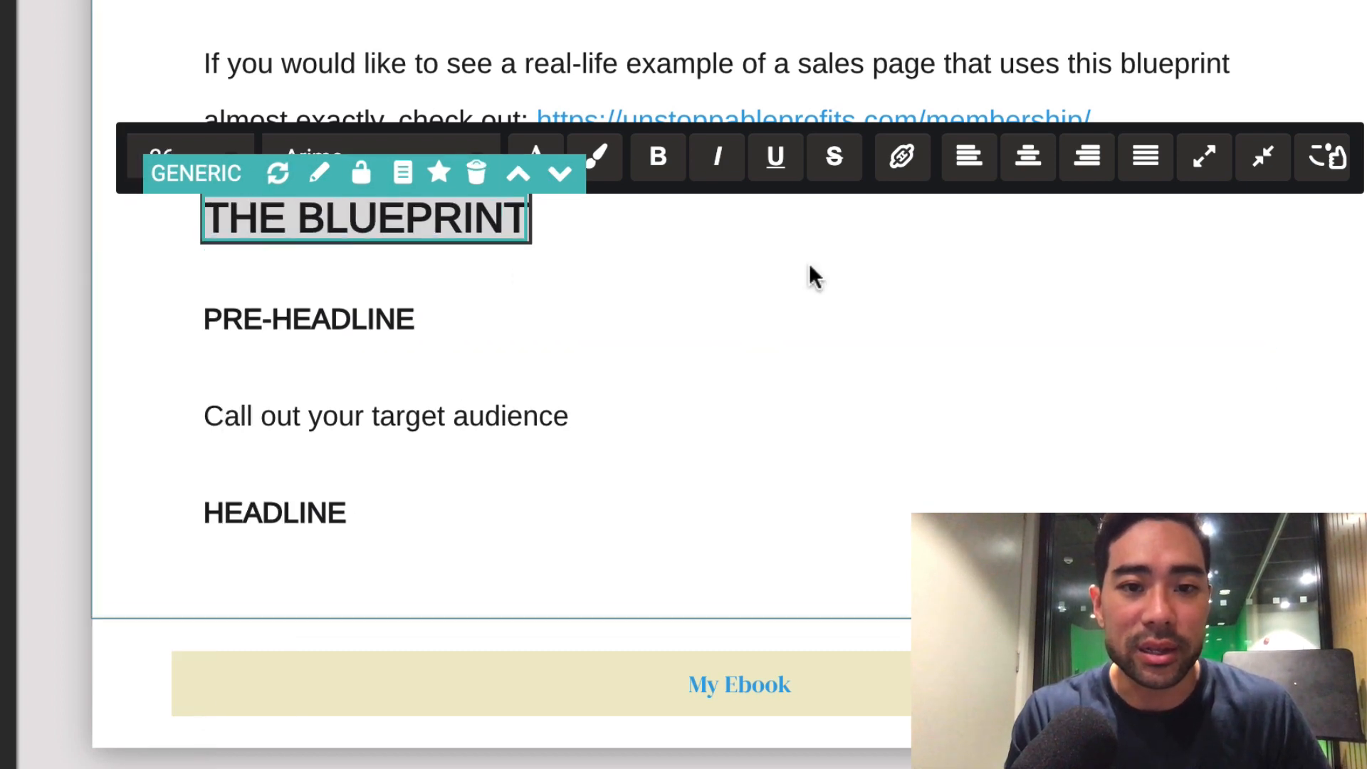
{"action": "left_click", "coordinate": [809, 91]}
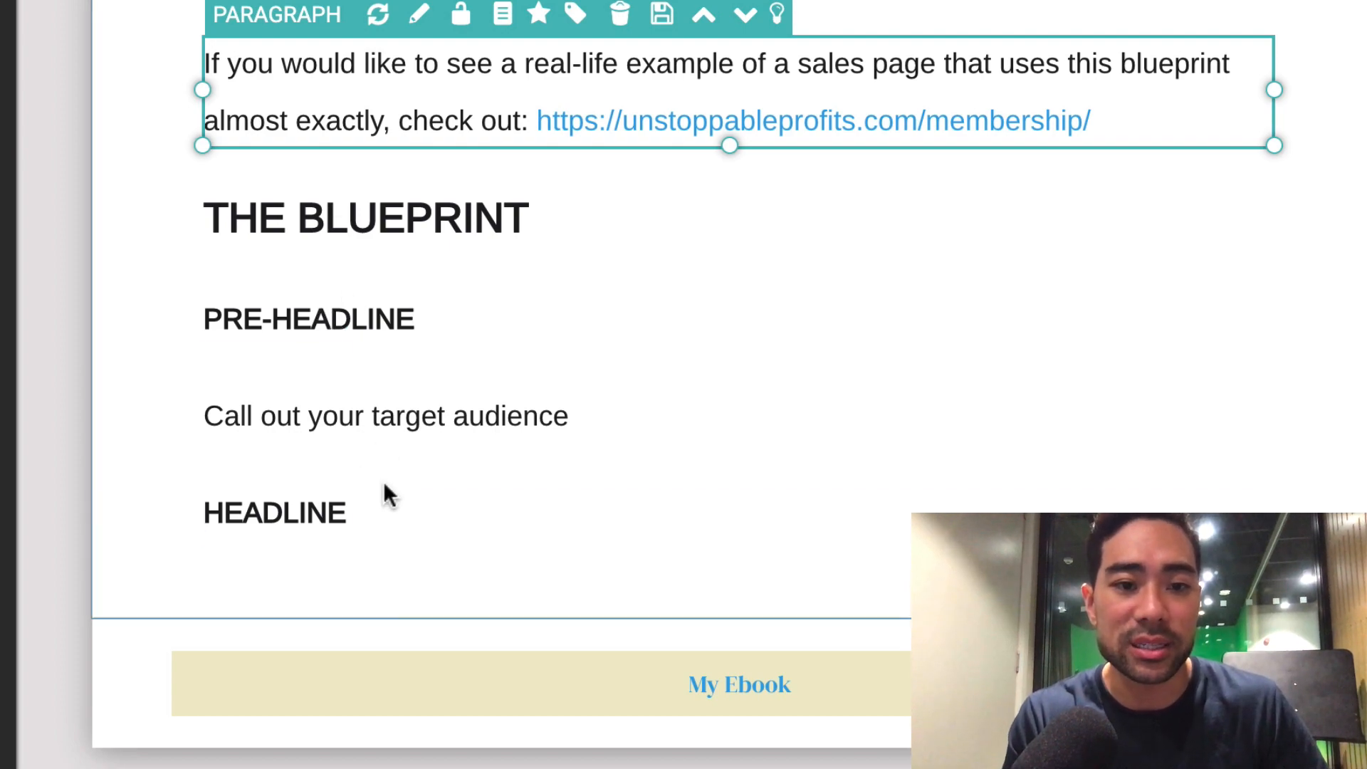
Delete the beige "My Ebook" footer container from the first content page.
{"action": "scroll", "coordinate": [378, 475], "scroll_direction": "down", "scroll_amount": 10}
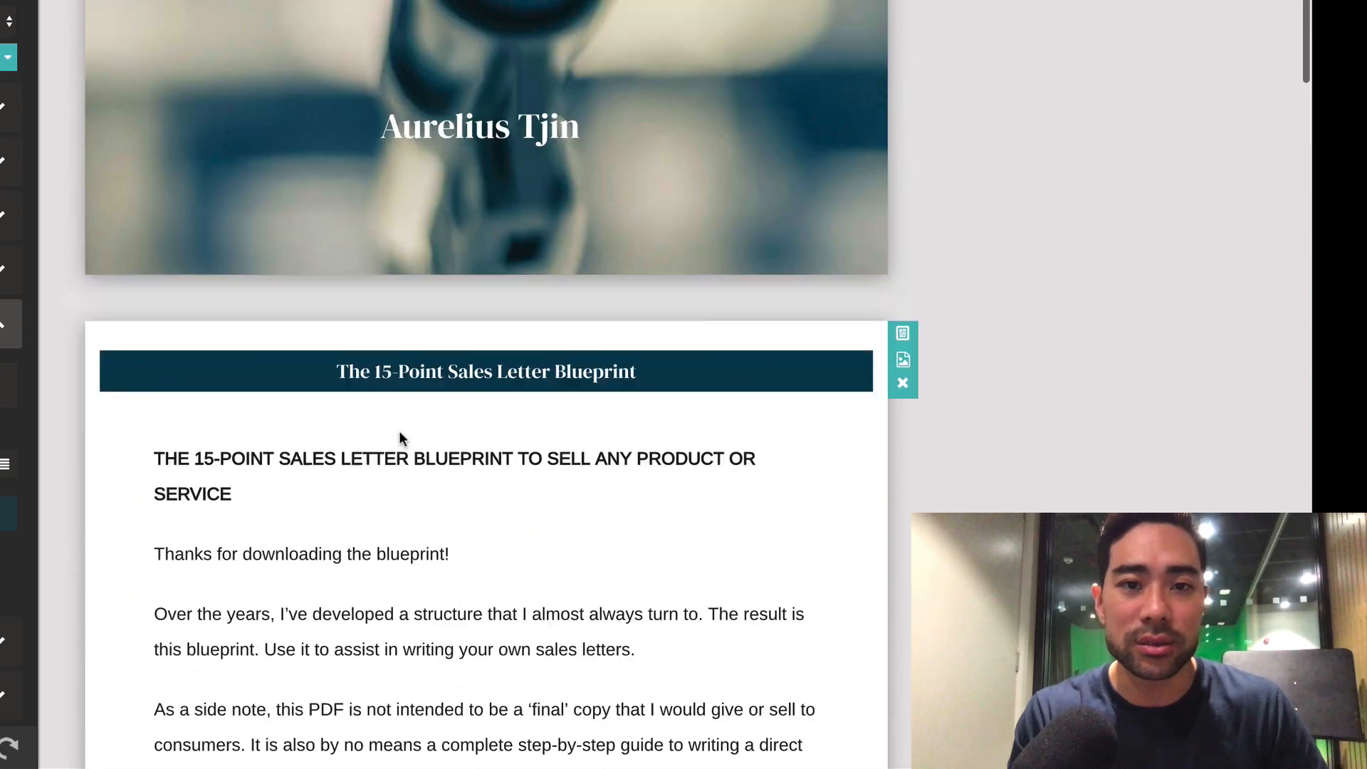
{"action": "scroll", "coordinate": [400, 439], "scroll_direction": "up", "scroll_amount": 2}
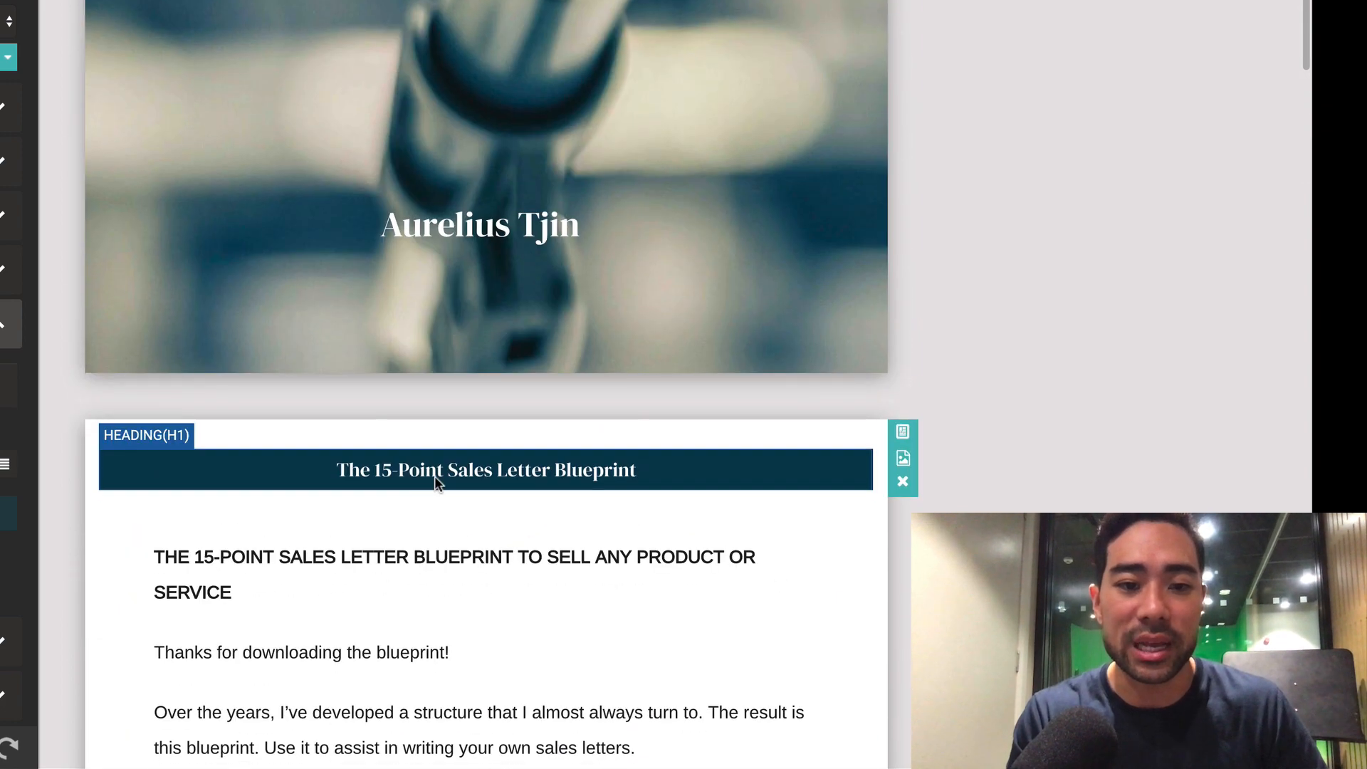
{"action": "scroll", "coordinate": [436, 484], "scroll_direction": "down", "scroll_amount": 7}
{"action": "scroll", "coordinate": [434, 476], "scroll_direction": "down", "scroll_amount": 5}
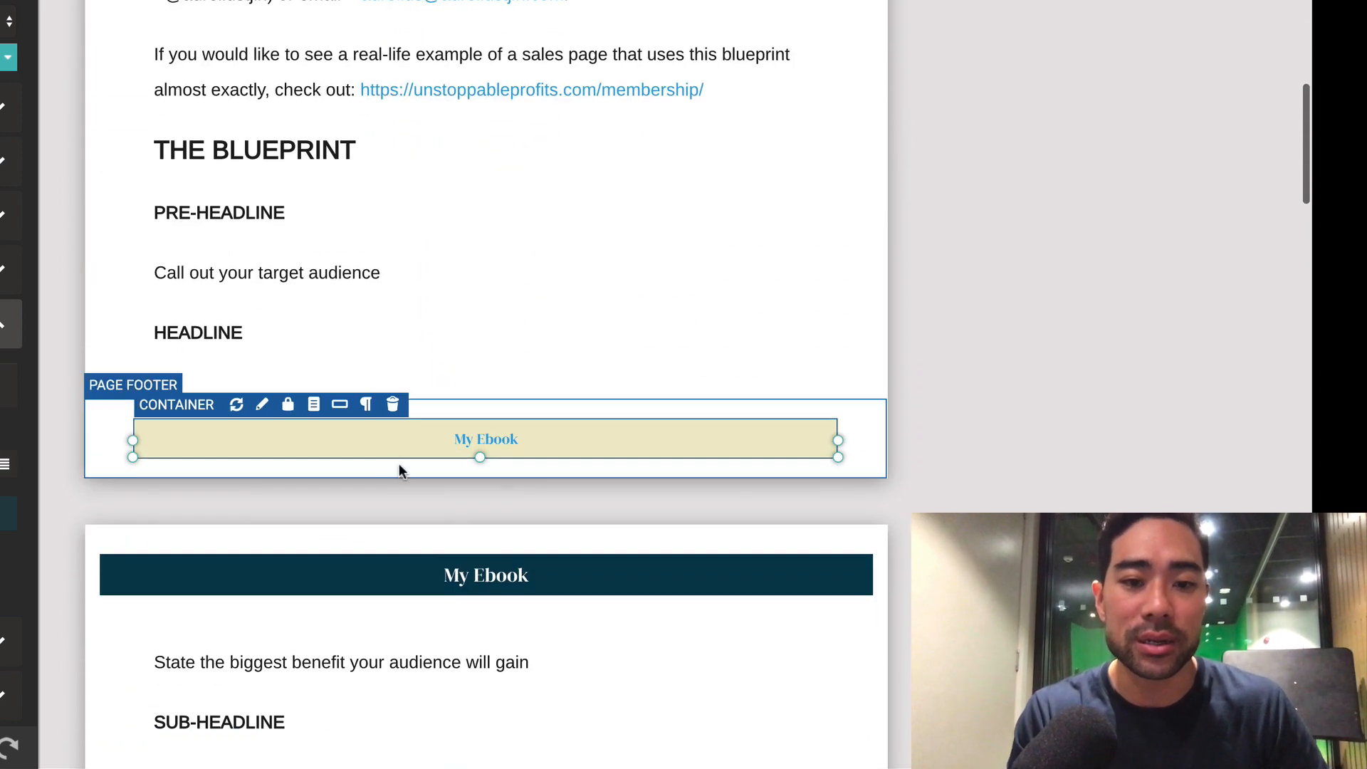
{"action": "left_click", "coordinate": [392, 404]}
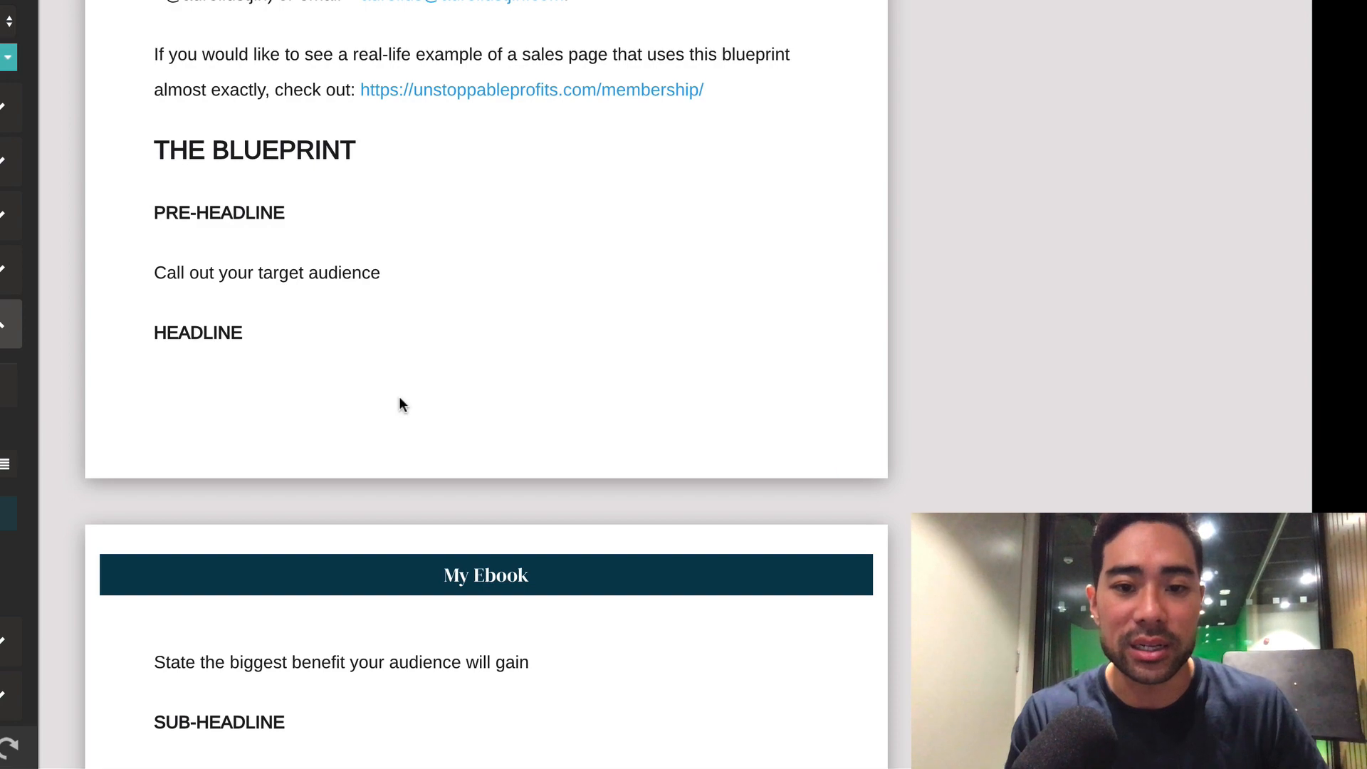
Look through the ebook's pages to examine their headers, footers and body content.
{"action": "scroll", "coordinate": [408, 413], "scroll_direction": "up", "scroll_amount": 7}
{"action": "scroll", "coordinate": [408, 413], "scroll_direction": "down", "scroll_amount": 14}
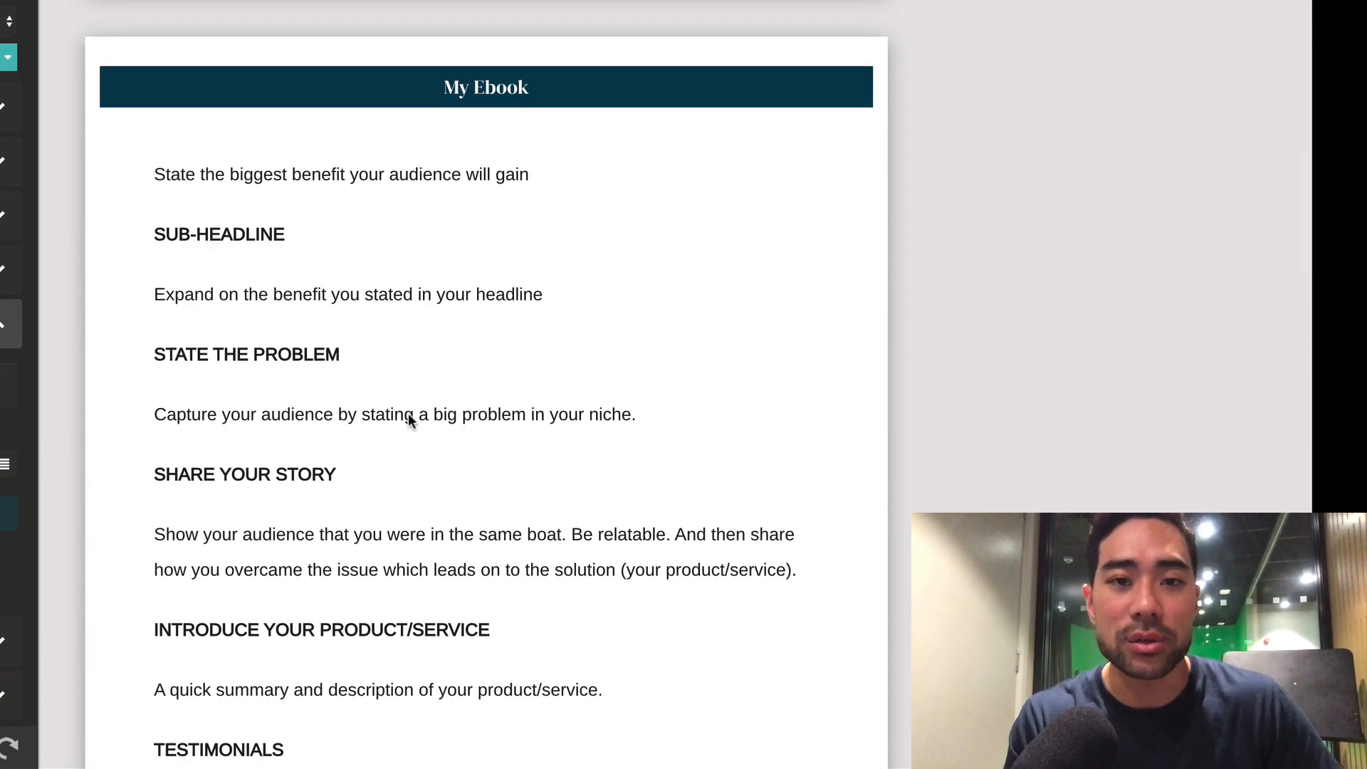
{"action": "scroll", "coordinate": [408, 416], "scroll_direction": "down", "scroll_amount": 7}
{"action": "scroll", "coordinate": [409, 415], "scroll_direction": "down", "scroll_amount": 2}
{"action": "left_click", "coordinate": [360, 333]}
{"action": "left_click", "coordinate": [367, 292]}
{"action": "scroll", "coordinate": [394, 213], "scroll_direction": "up", "scroll_amount": 20}
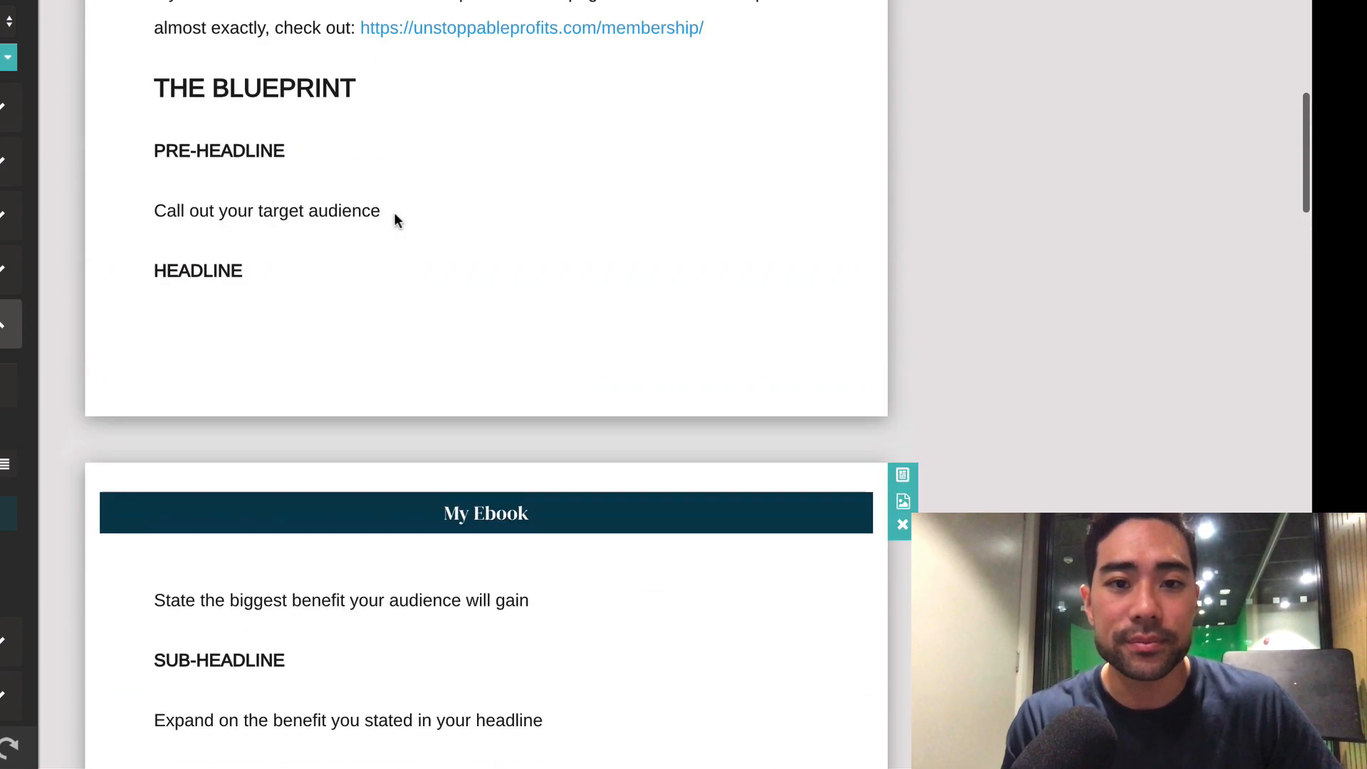
{"action": "scroll", "coordinate": [395, 213], "scroll_direction": "down", "scroll_amount": 5}
{"action": "scroll", "coordinate": [395, 214], "scroll_direction": "down", "scroll_amount": 12}
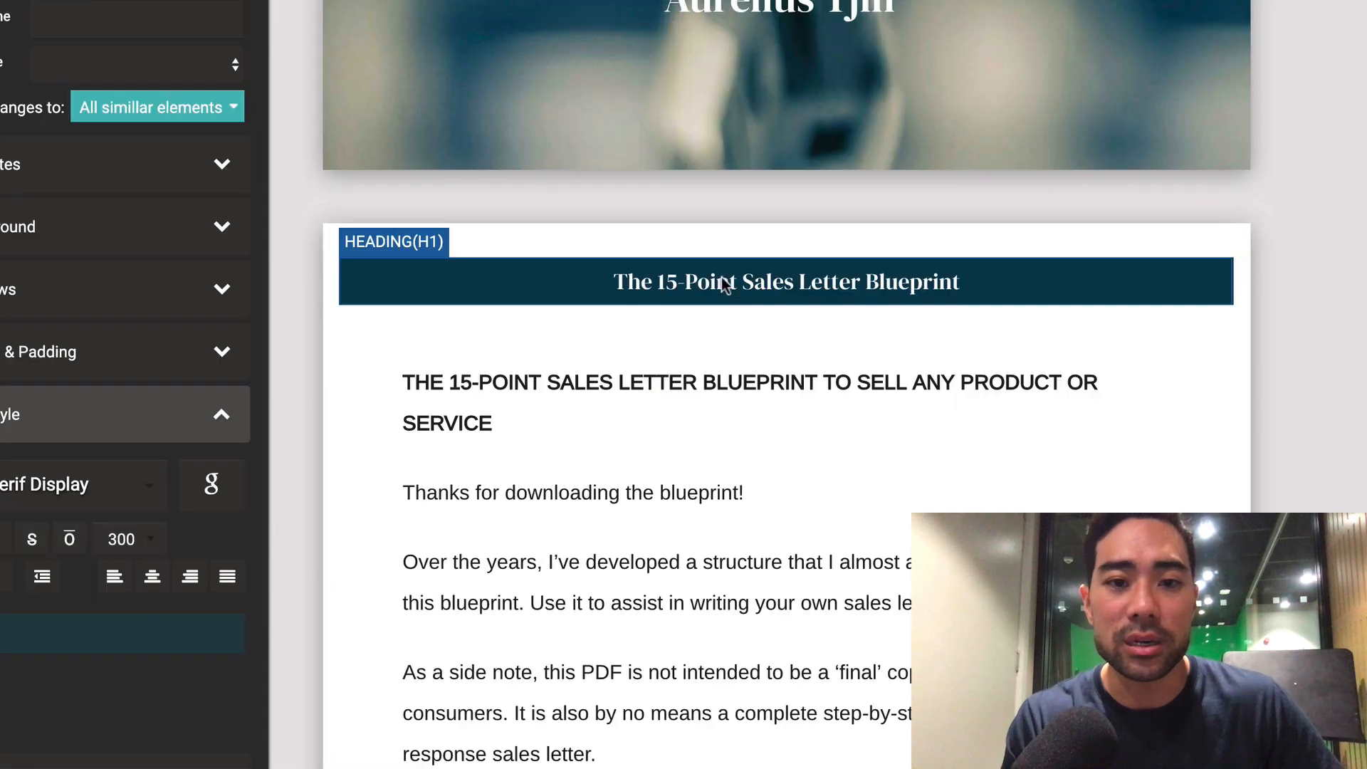
{"action": "left_click", "coordinate": [740, 285]}
{"action": "left_click", "coordinate": [740, 284]}
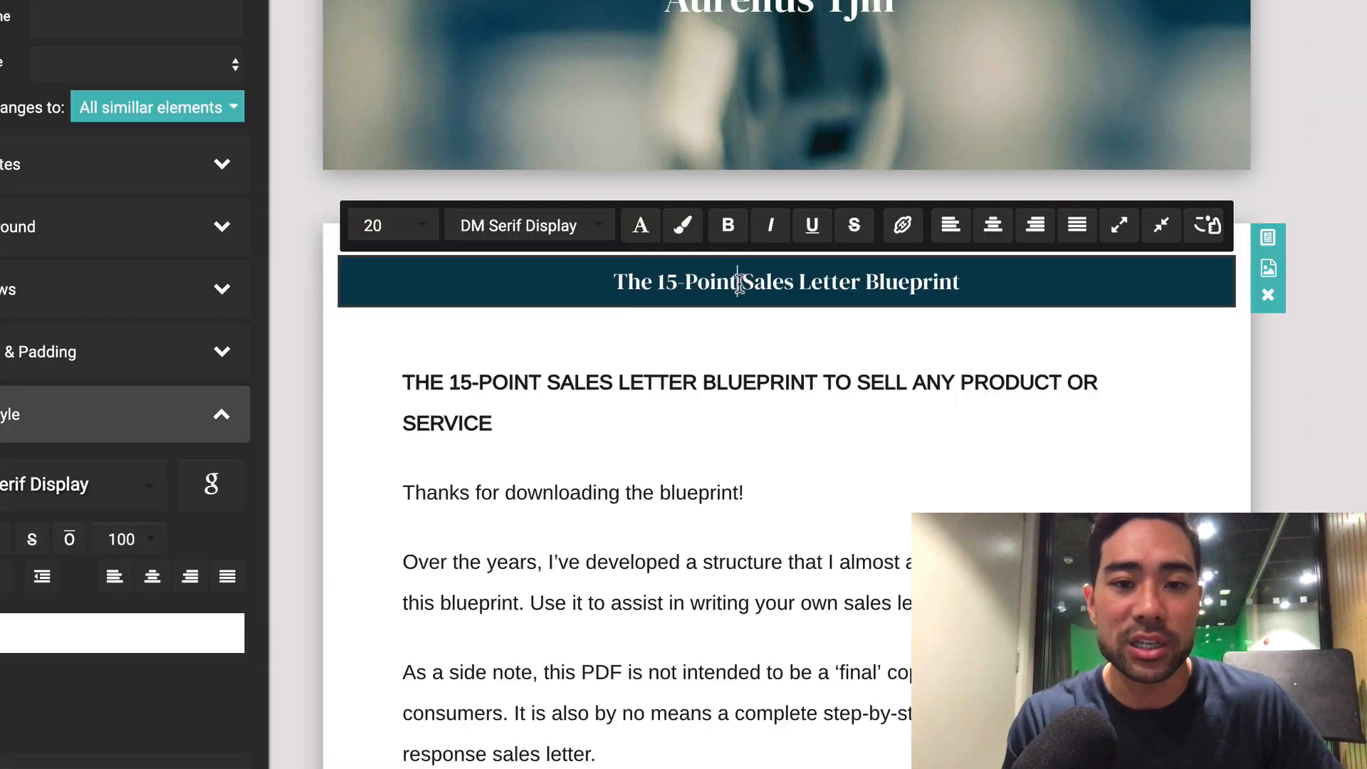
{"action": "triple_click", "coordinate": [740, 283]}
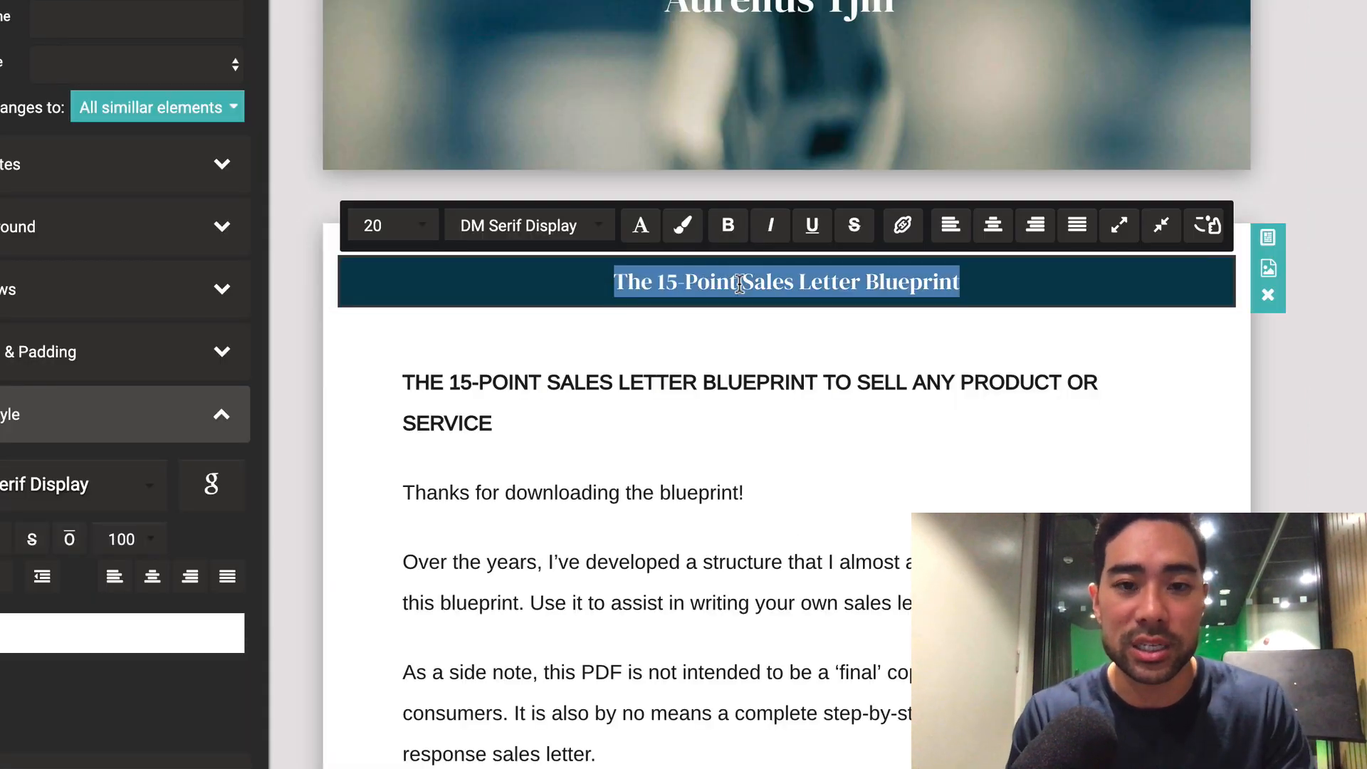
{"action": "left_click", "coordinate": [779, 623]}
{"action": "left_click", "coordinate": [809, 686]}
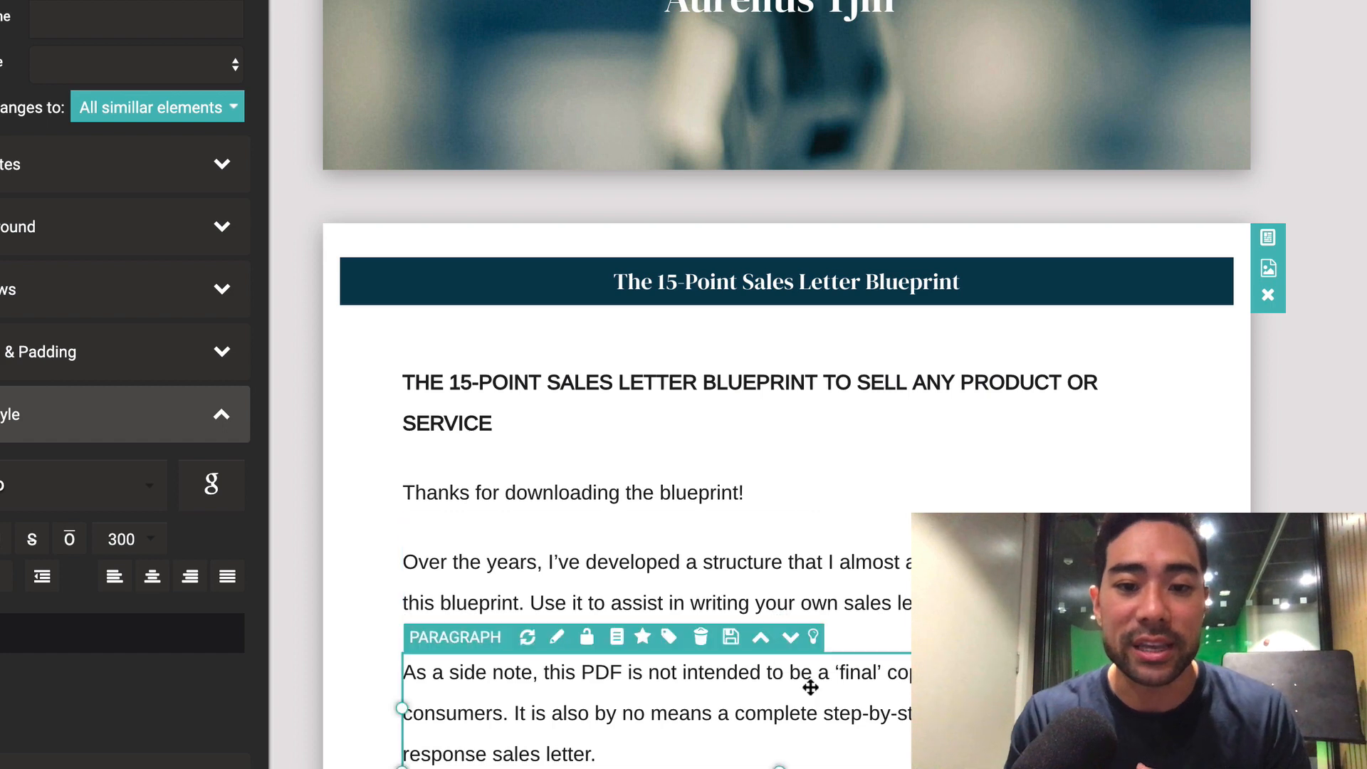
Apply the first content page's header text "The 15-Point Sales Letter Blueprint" to all page headers and check the following page.
{"action": "left_click", "coordinate": [828, 302]}
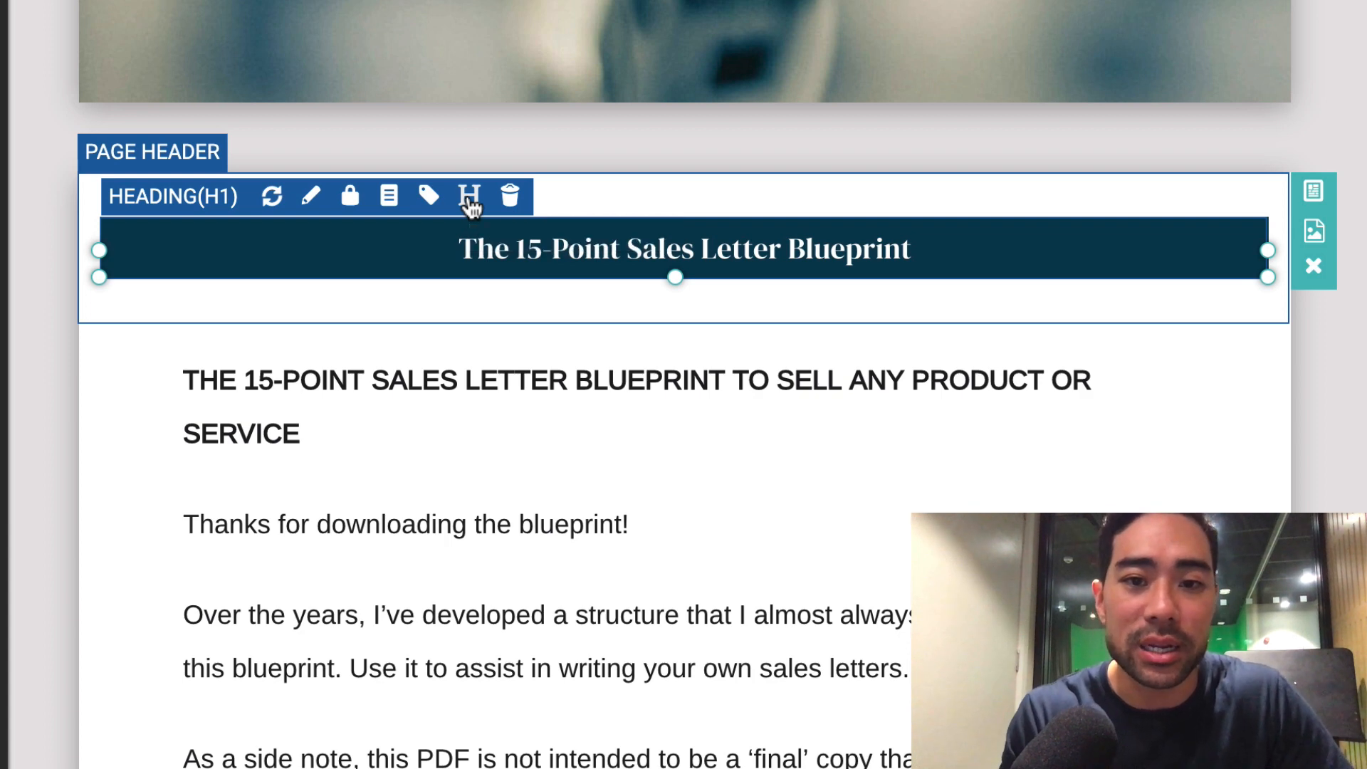
{"action": "left_click", "coordinate": [468, 200]}
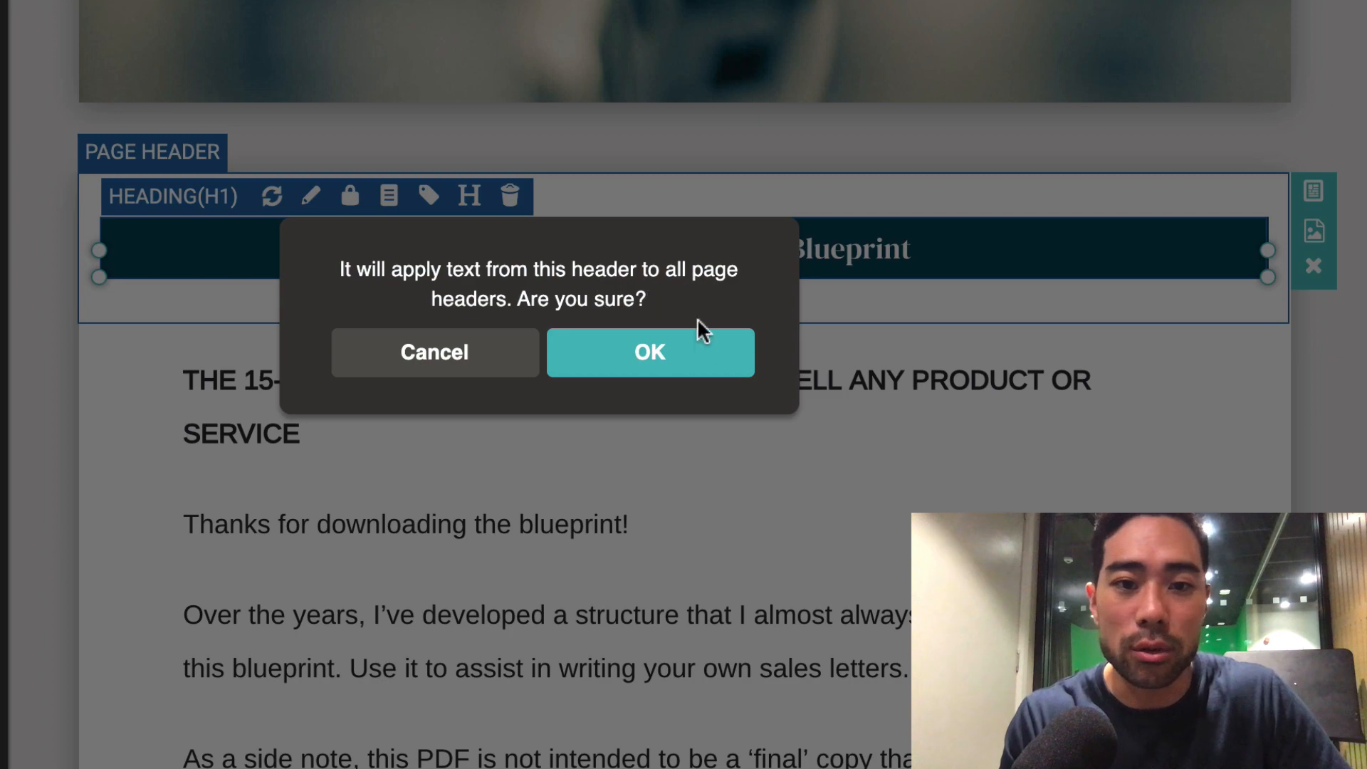
{"action": "left_click", "coordinate": [644, 354]}
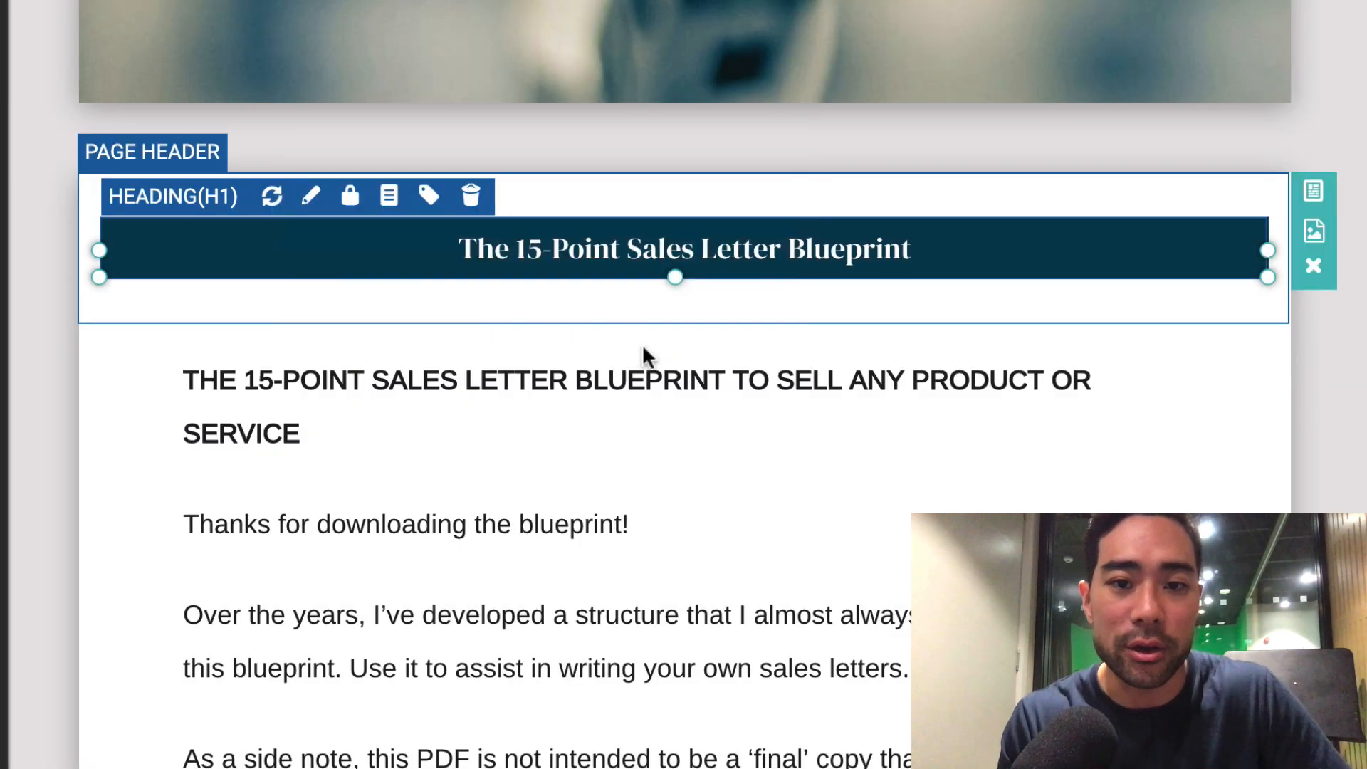
{"action": "scroll", "coordinate": [642, 343], "scroll_direction": "down", "scroll_amount": 20}
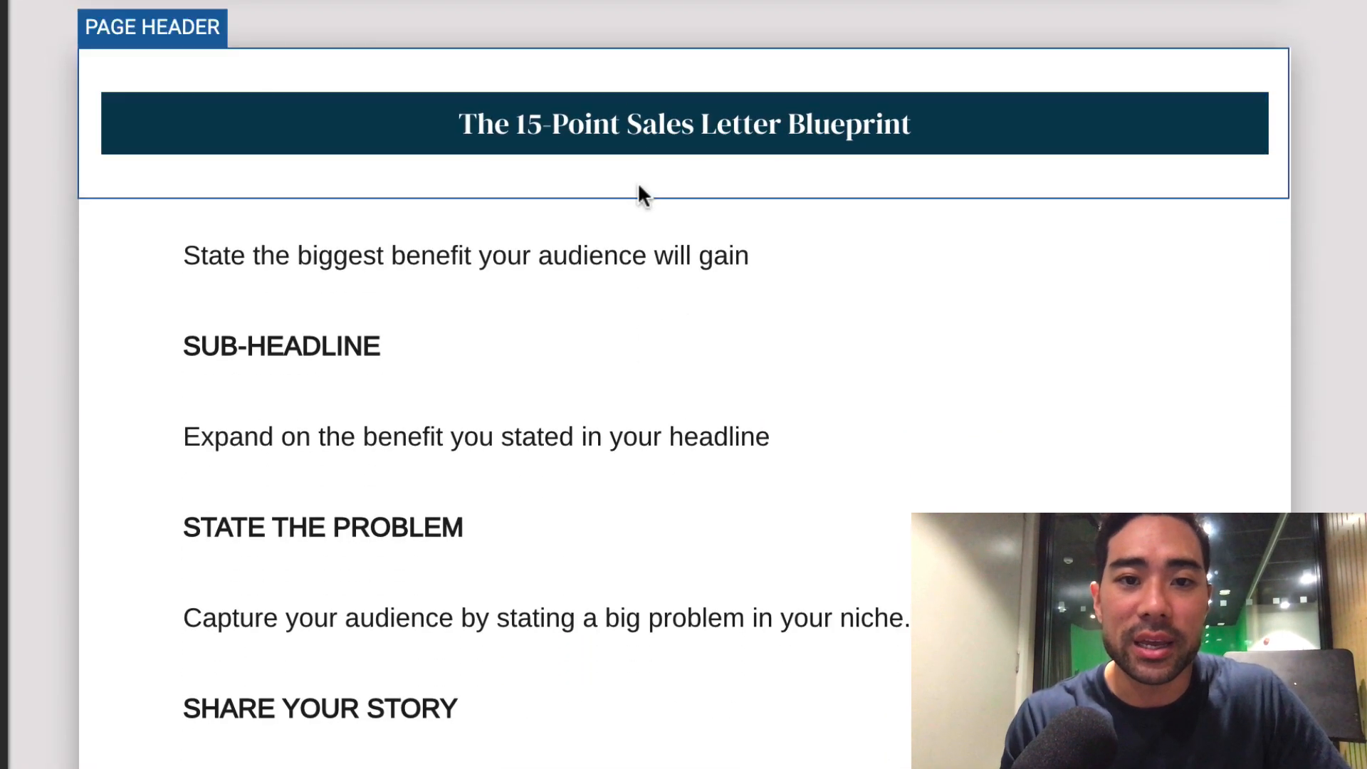
Delete the beige "My Ebook" footer container below the SIGN OFF heading and check the following page for remaining footers.
{"action": "scroll", "coordinate": [655, 356], "scroll_direction": "down", "scroll_amount": 15}
{"action": "scroll", "coordinate": [656, 356], "scroll_direction": "down", "scroll_amount": 15}
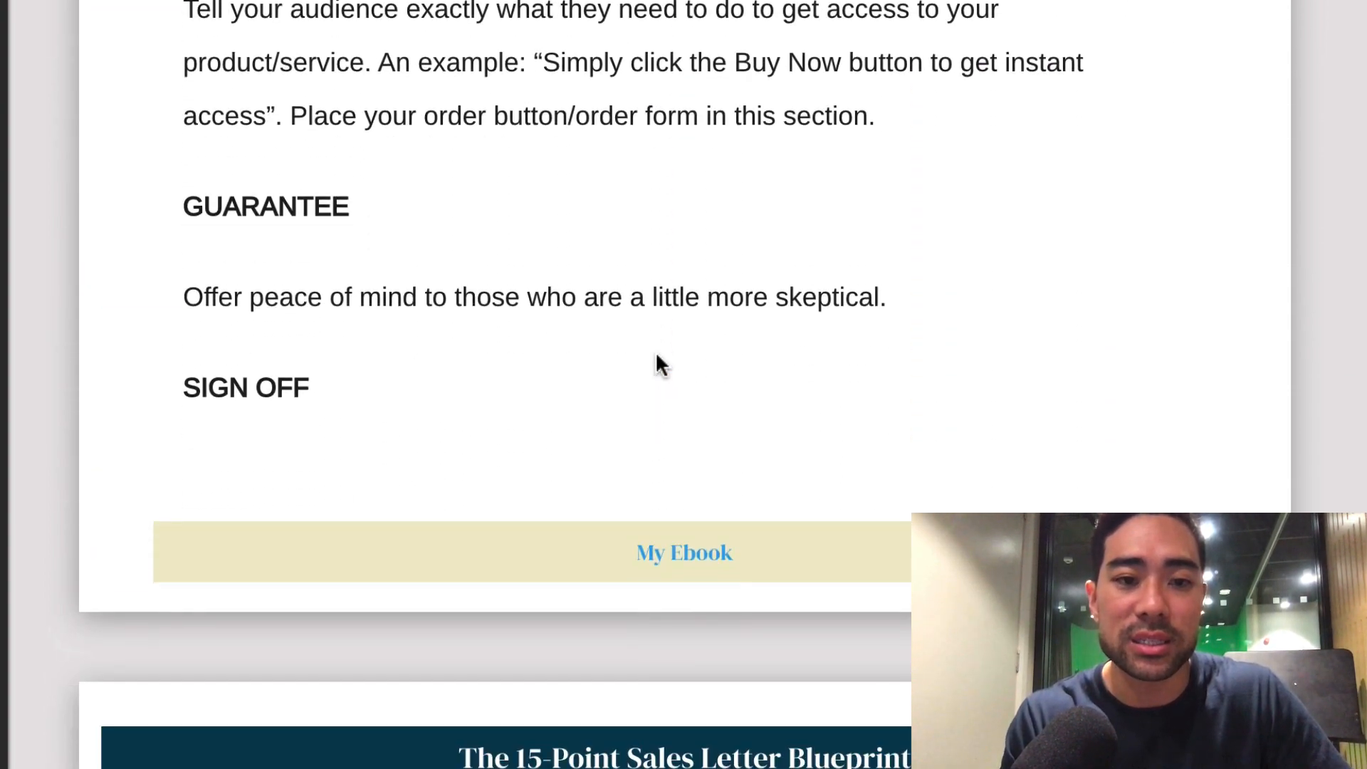
{"action": "left_click", "coordinate": [503, 548]}
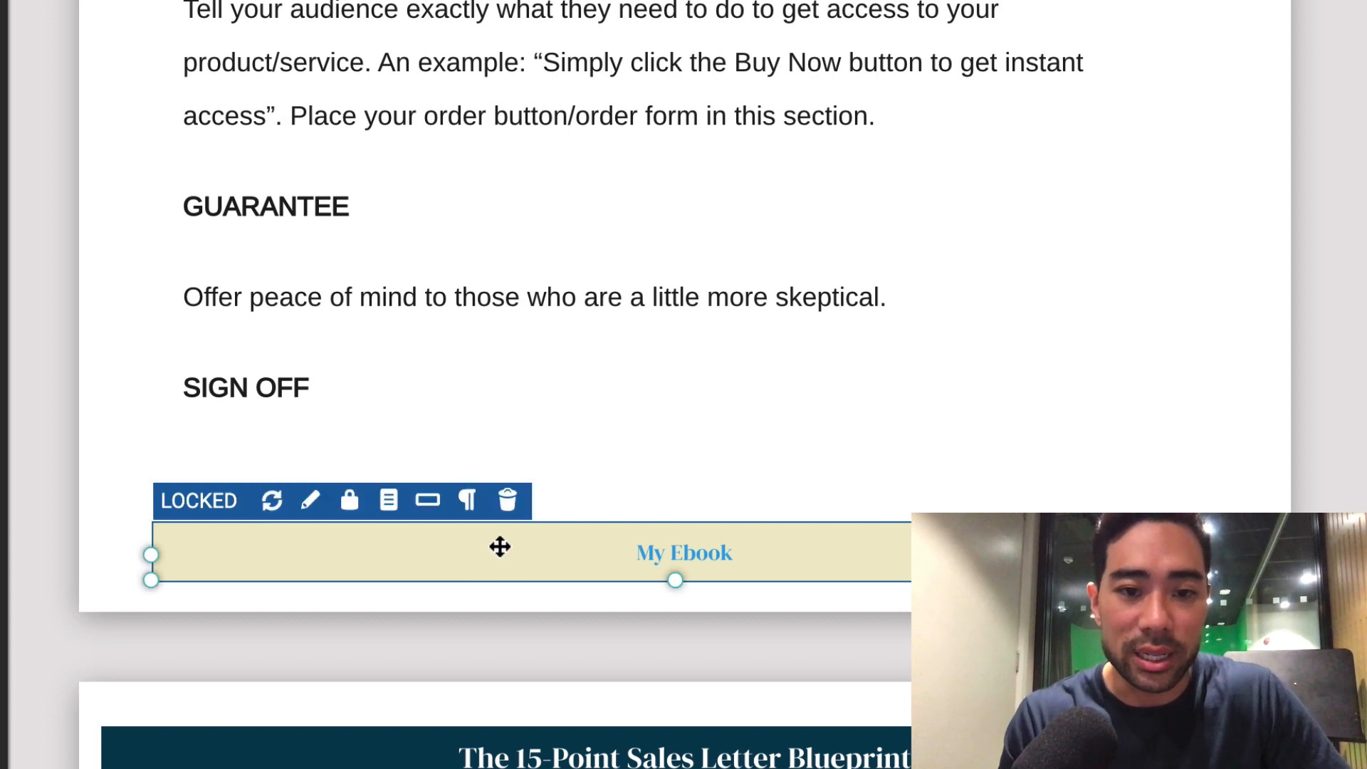
{"action": "left_click", "coordinate": [507, 501]}
{"action": "scroll", "coordinate": [558, 558], "scroll_direction": "down", "scroll_amount": 15}
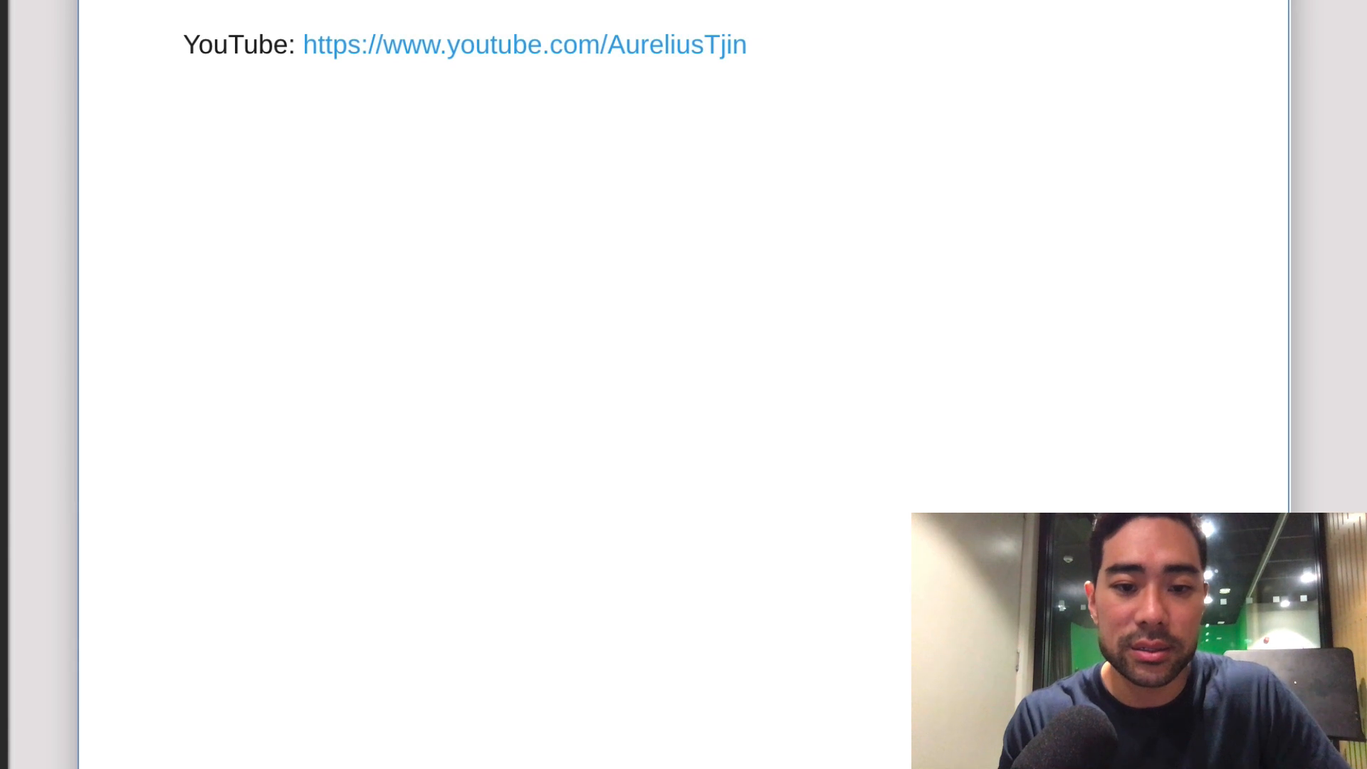
{"action": "scroll", "coordinate": [528, 665], "scroll_direction": "up", "scroll_amount": 10}
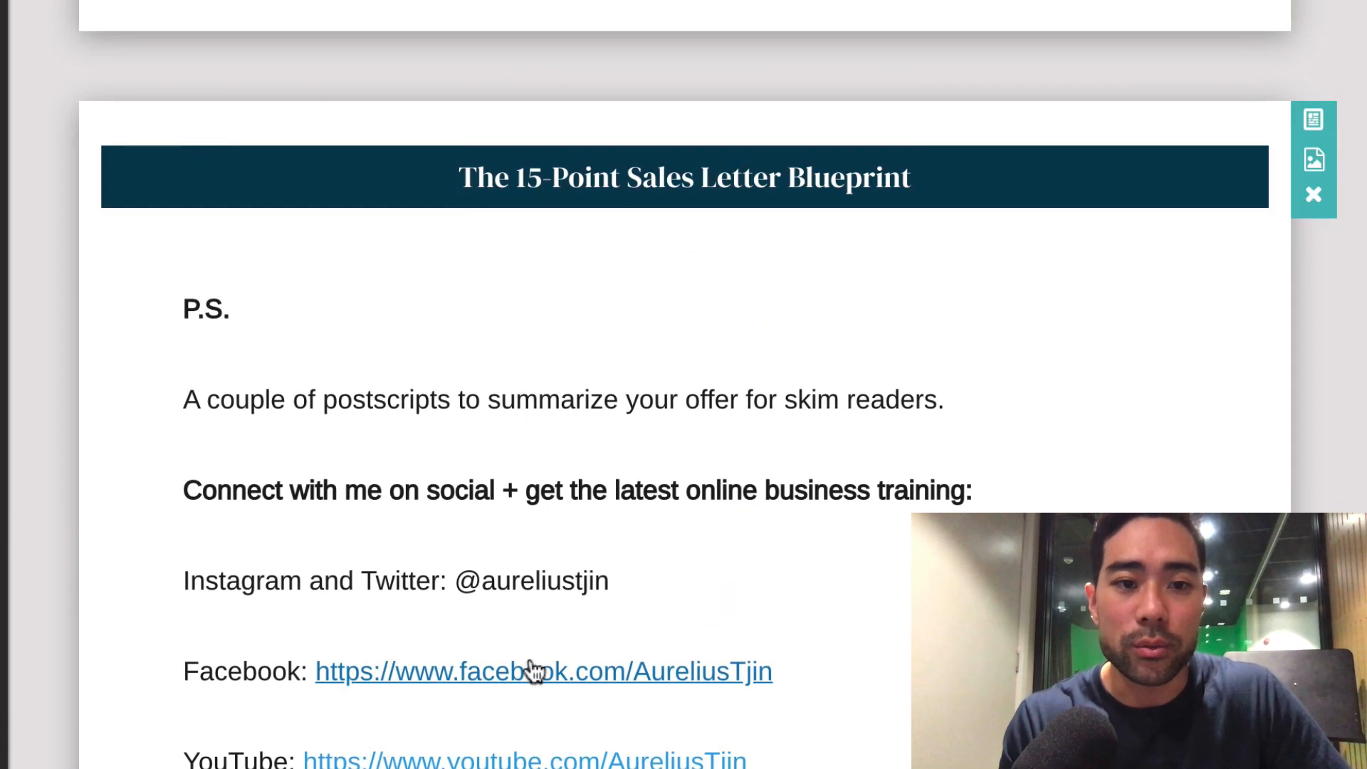
{"action": "scroll", "coordinate": [533, 670], "scroll_direction": "up", "scroll_amount": 20}
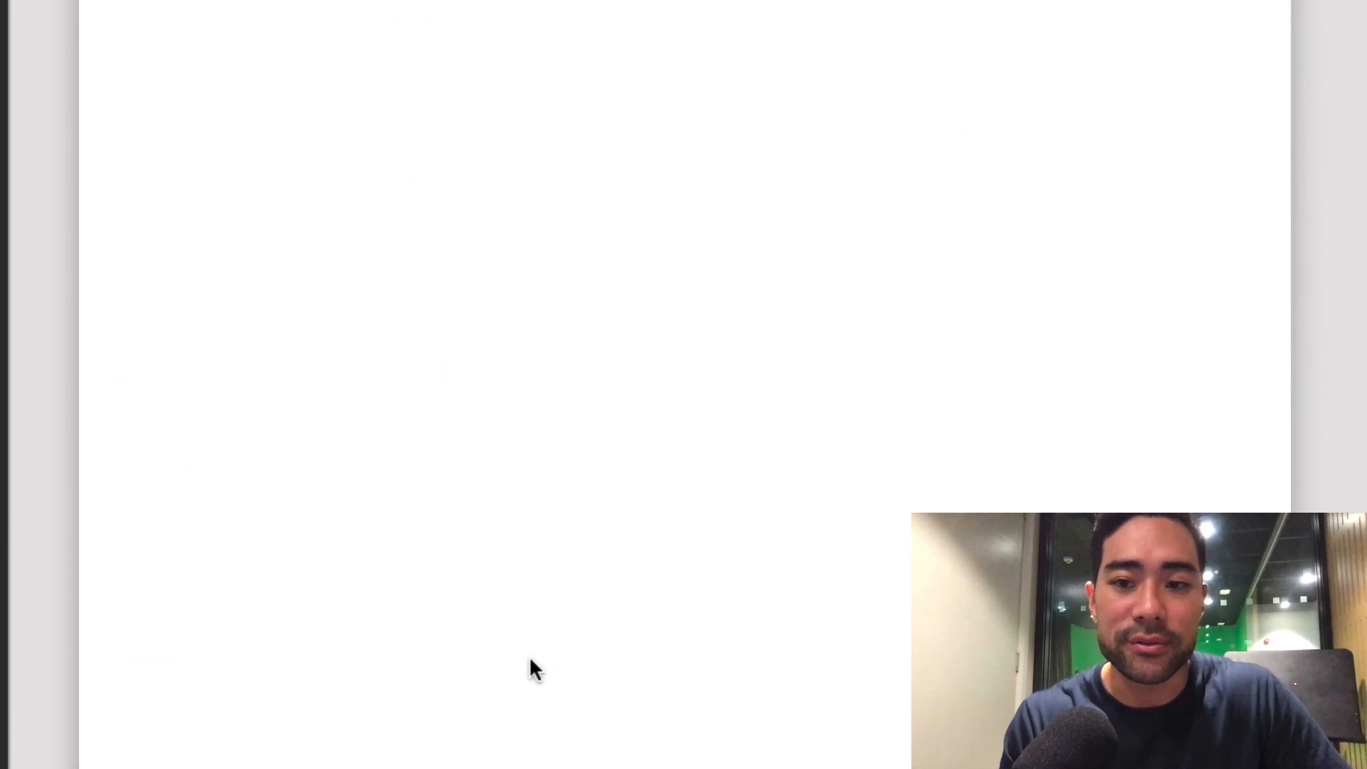
Delete the template's back page containing the "Vivamus vestibulum ntulla nec ante." placeholder heading and Lorem ipsum text.
{"action": "scroll", "coordinate": [528, 655], "scroll_direction": "down", "scroll_amount": 12}
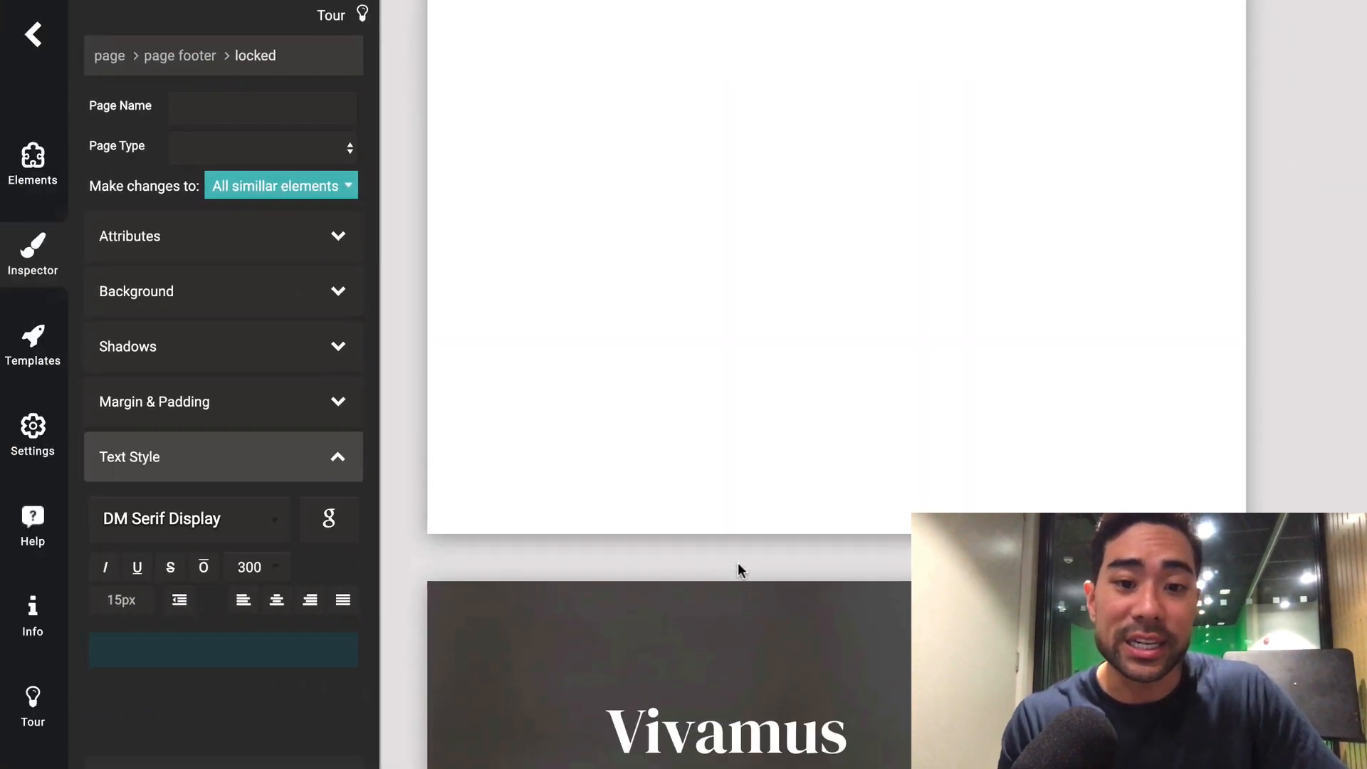
{"action": "scroll", "coordinate": [739, 567], "scroll_direction": "down", "scroll_amount": 6}
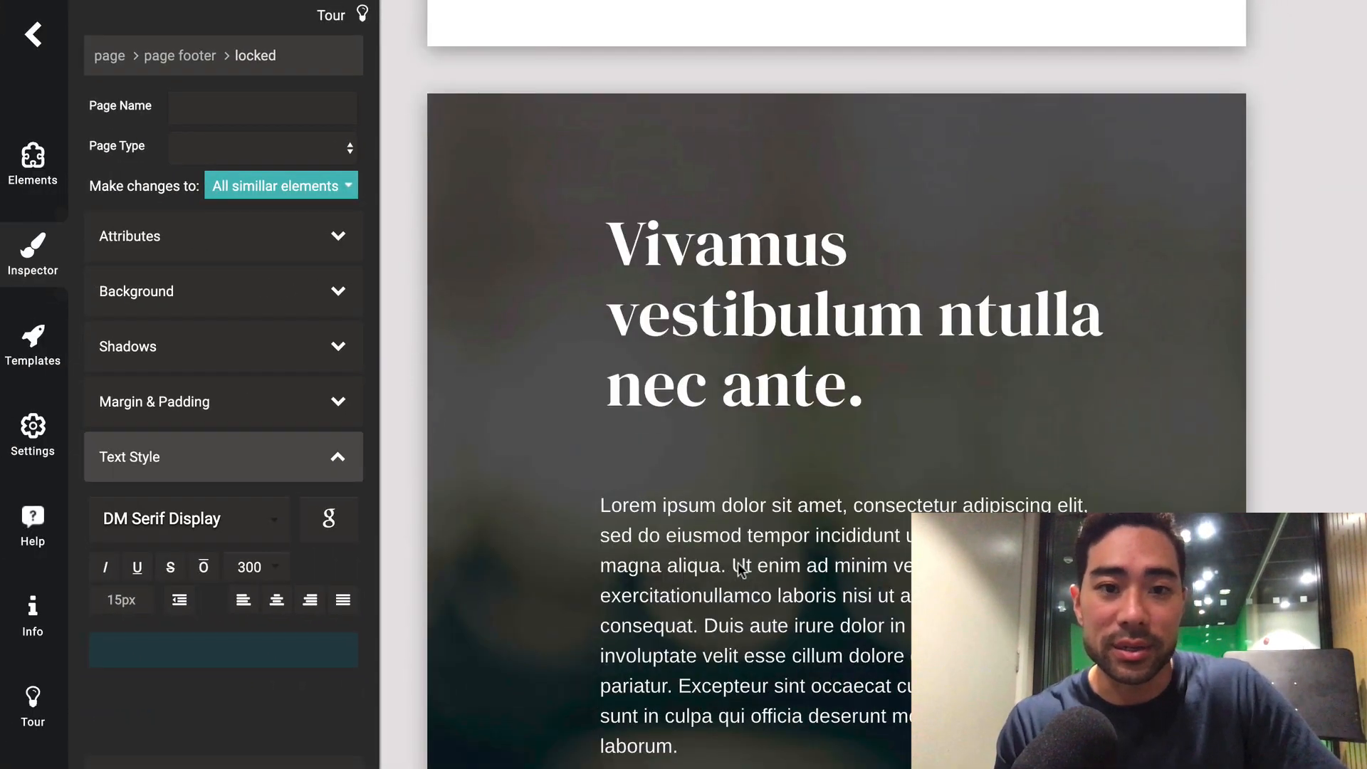
{"action": "scroll", "coordinate": [738, 568], "scroll_direction": "down", "scroll_amount": 3}
{"action": "scroll", "coordinate": [735, 568], "scroll_direction": "up", "scroll_amount": 5}
{"action": "left_click", "coordinate": [724, 428]}
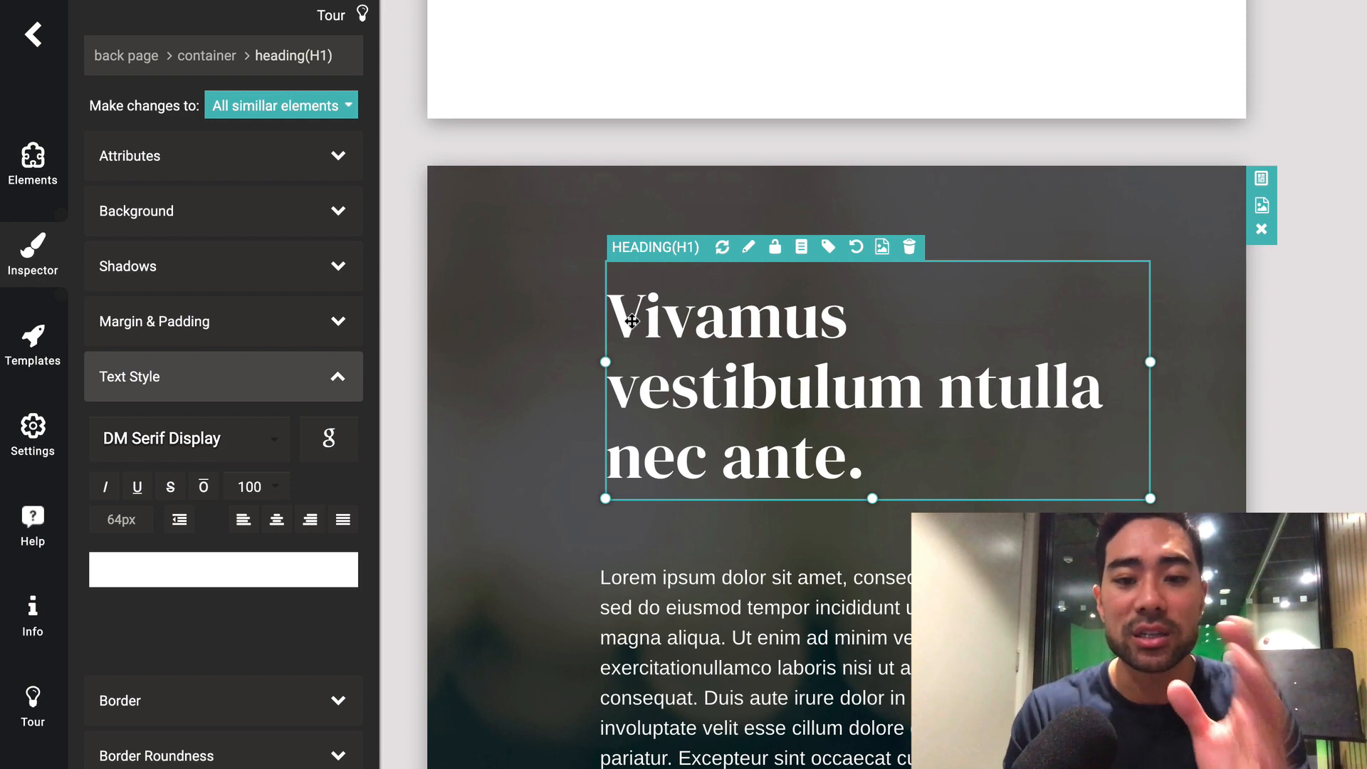
{"action": "left_click", "coordinate": [751, 525]}
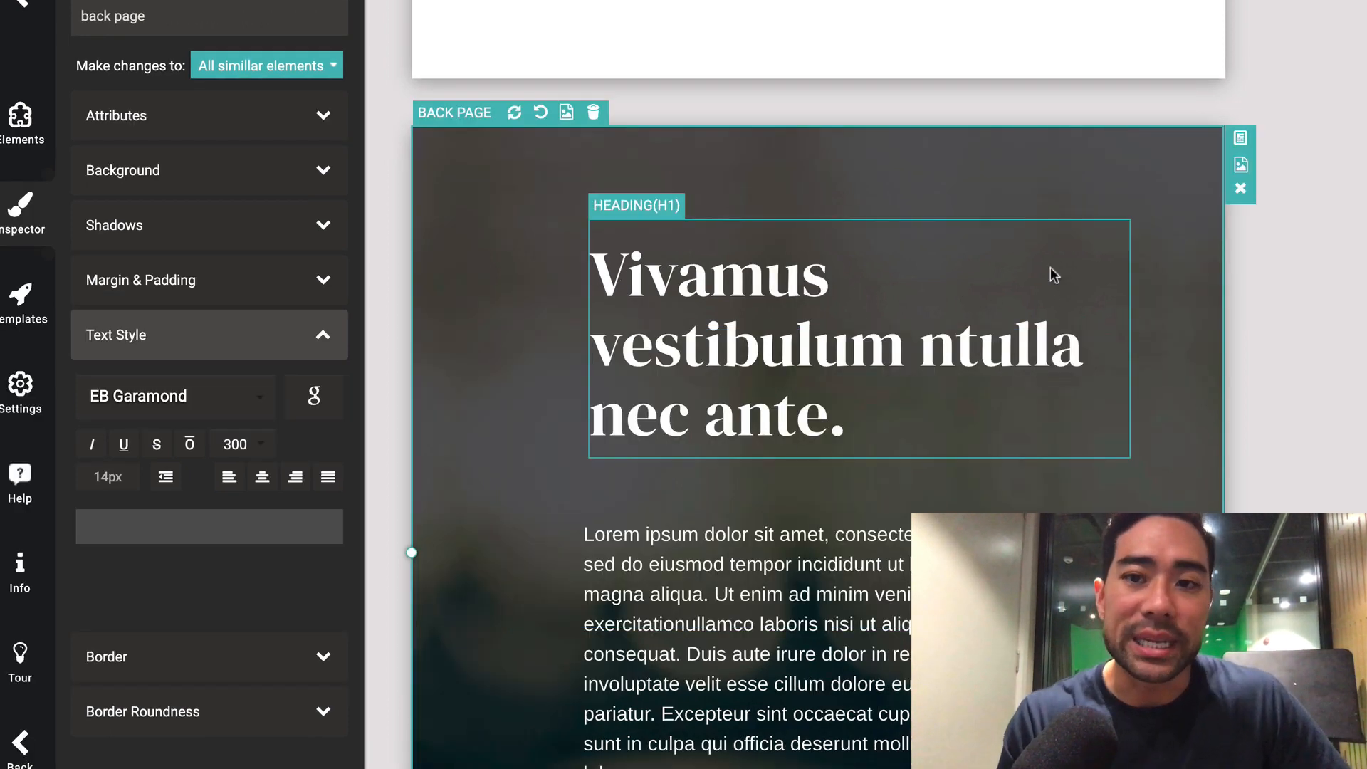
{"action": "left_click", "coordinate": [1210, 199]}
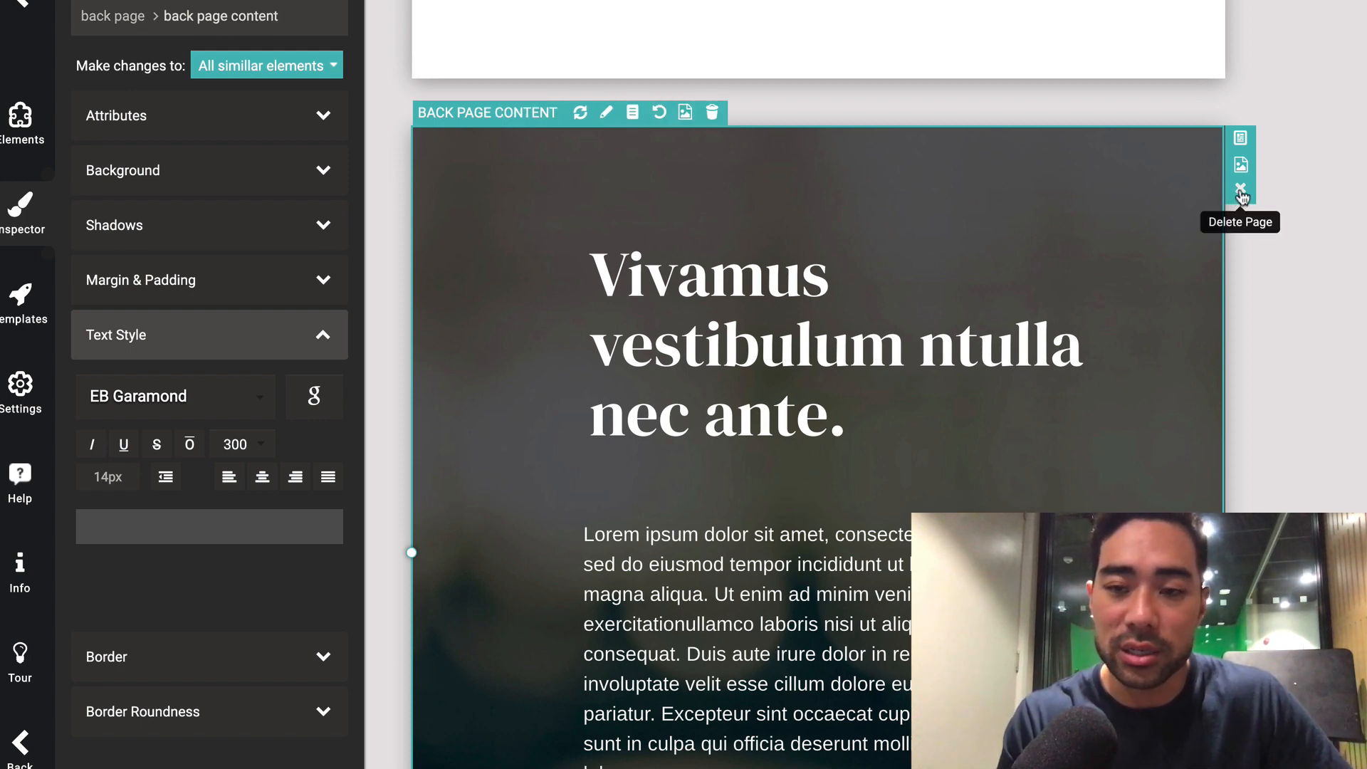
{"action": "left_click", "coordinate": [1240, 191]}
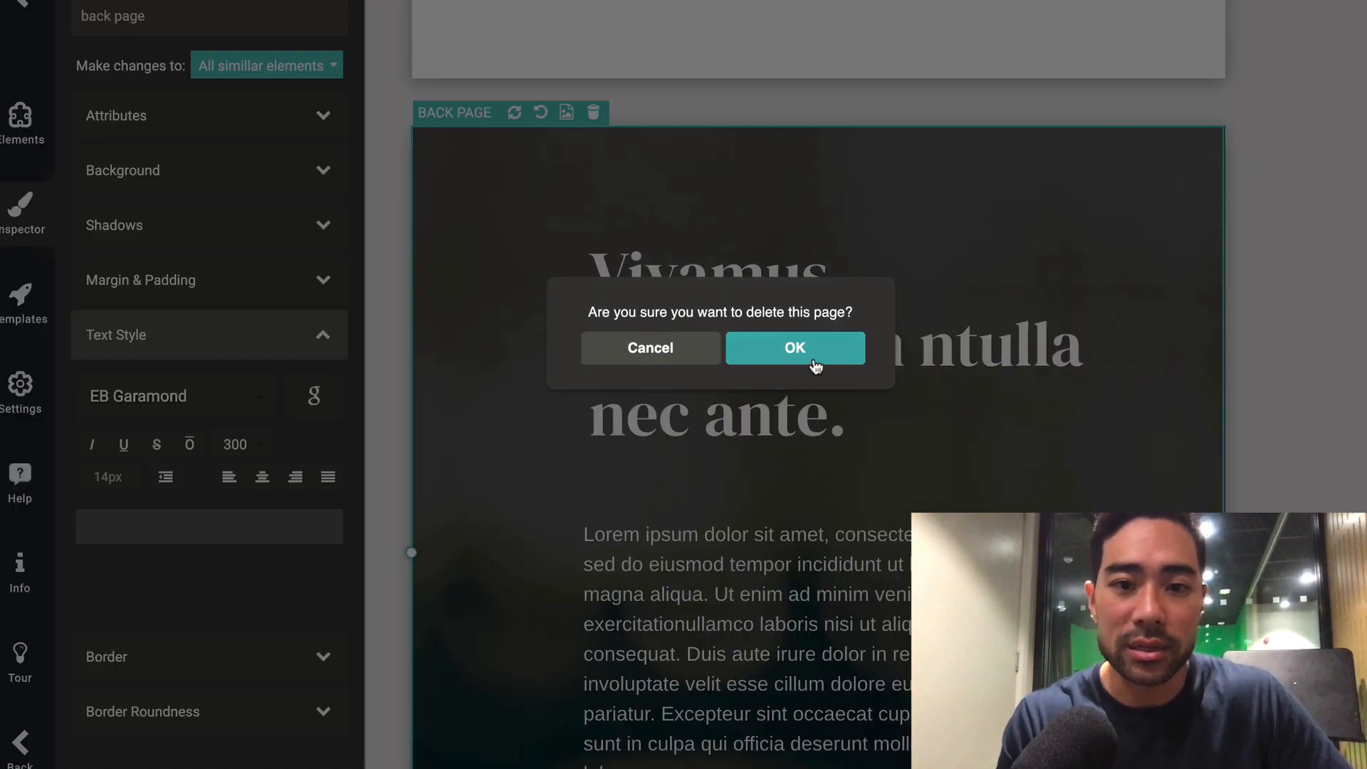
{"action": "left_click", "coordinate": [815, 366]}
Review the remaining pages up to the cover, save the ebook and export it in PDF format.
{"action": "scroll", "coordinate": [816, 366], "scroll_direction": "up", "scroll_amount": 15}
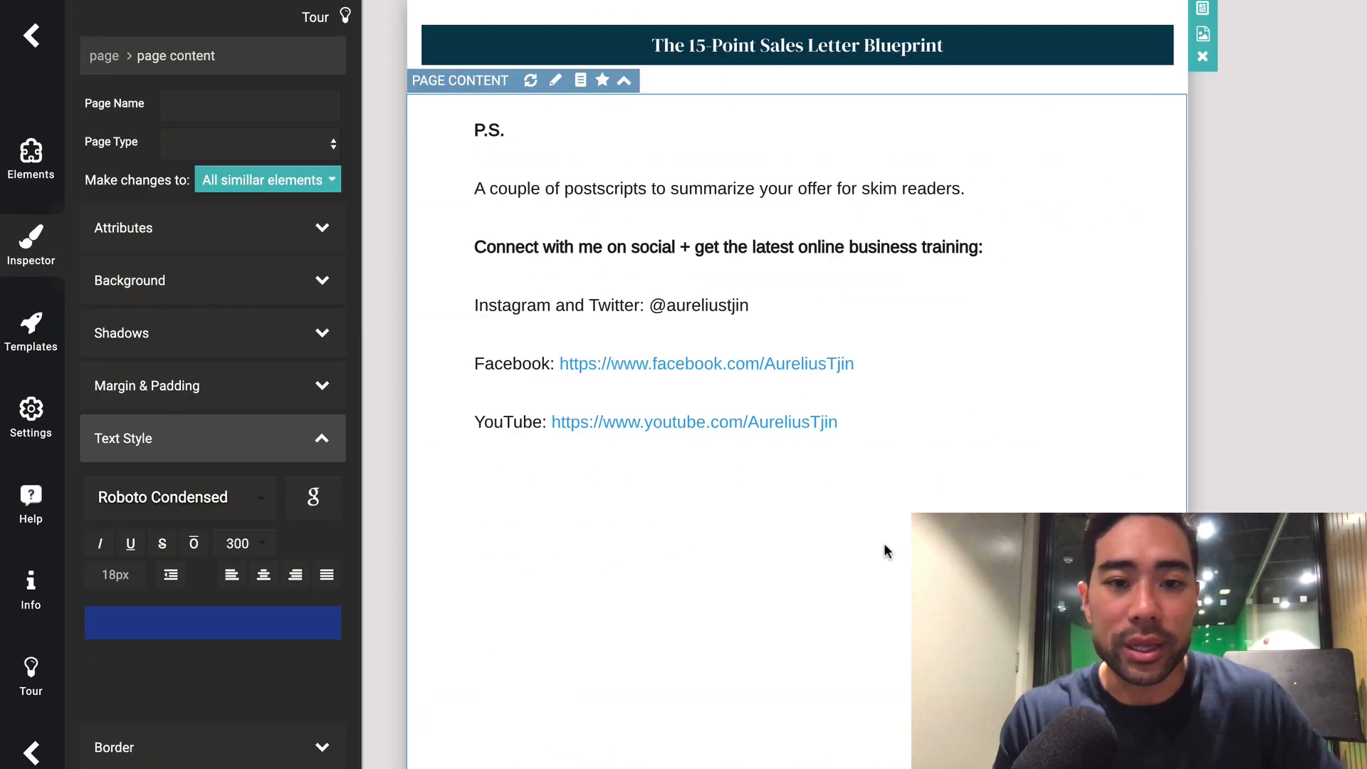
{"action": "scroll", "coordinate": [886, 552], "scroll_direction": "up", "scroll_amount": 20}
{"action": "scroll", "coordinate": [887, 552], "scroll_direction": "down", "scroll_amount": 4}
{"action": "scroll", "coordinate": [886, 552], "scroll_direction": "up", "scroll_amount": 4}
{"action": "scroll", "coordinate": [886, 552], "scroll_direction": "down", "scroll_amount": 4}
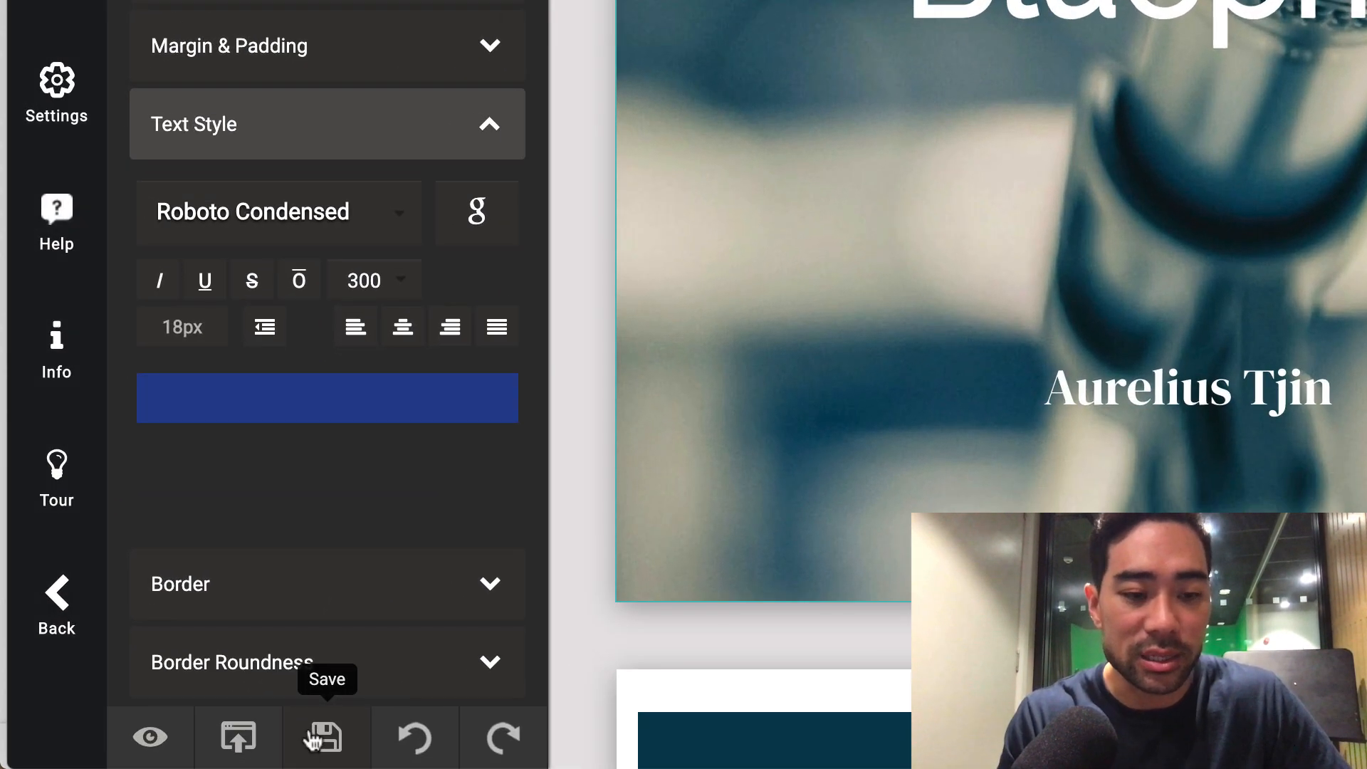
{"action": "left_click", "coordinate": [203, 768]}
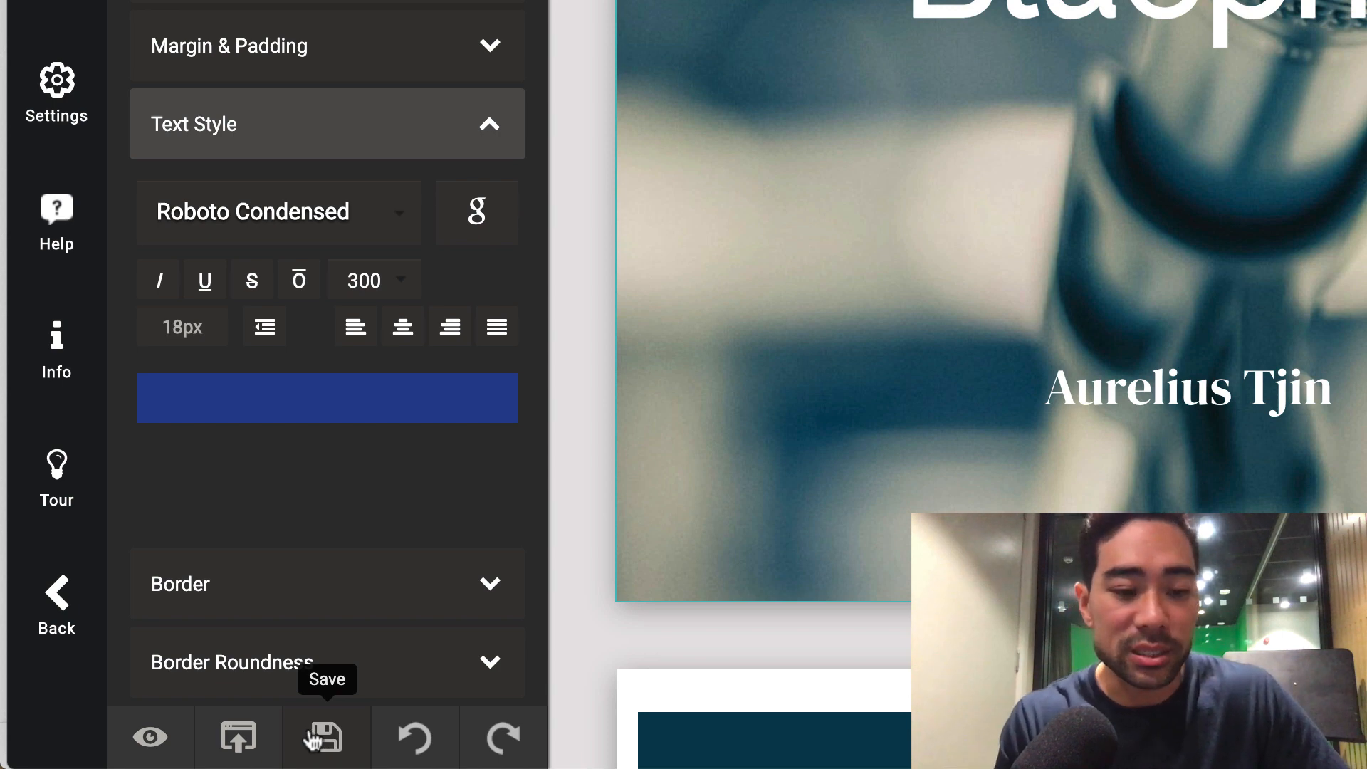
{"action": "left_click", "coordinate": [235, 741]}
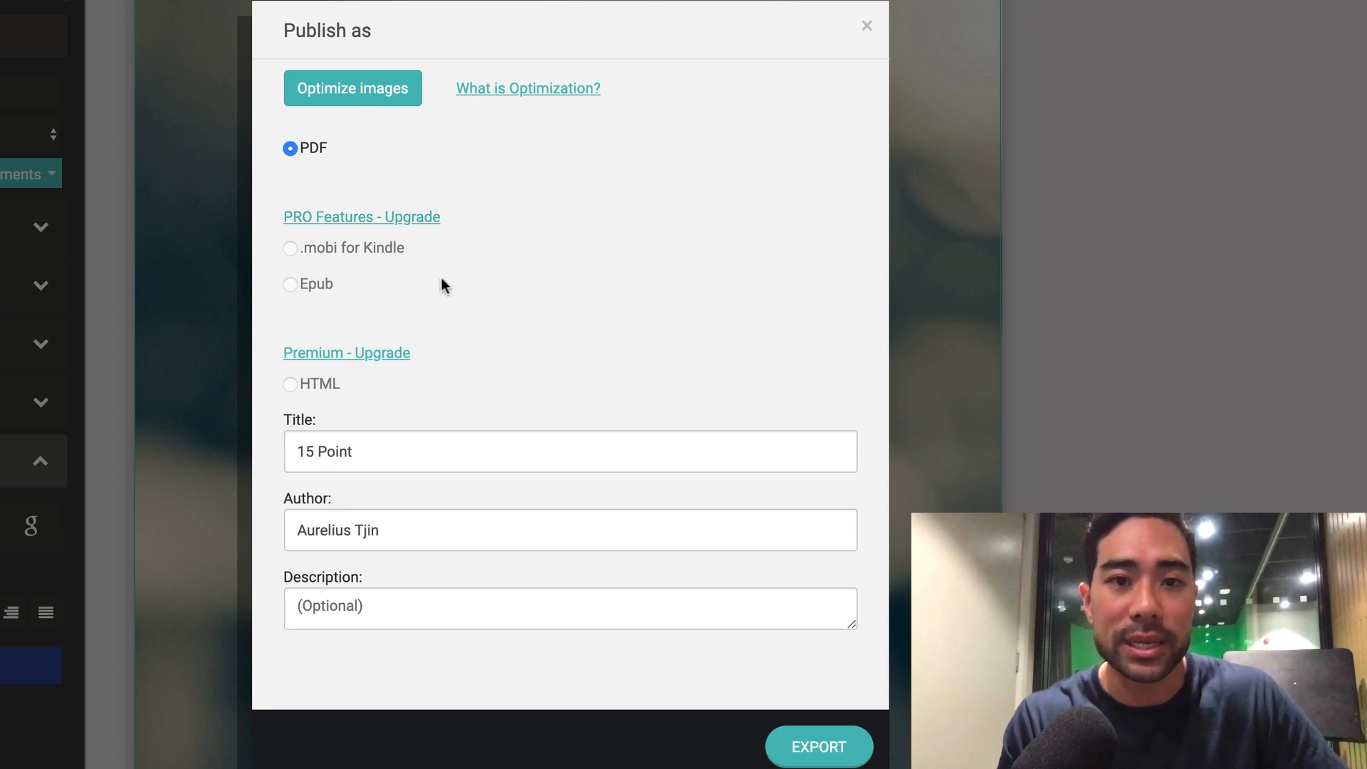
{"action": "left_click", "coordinate": [815, 753]}
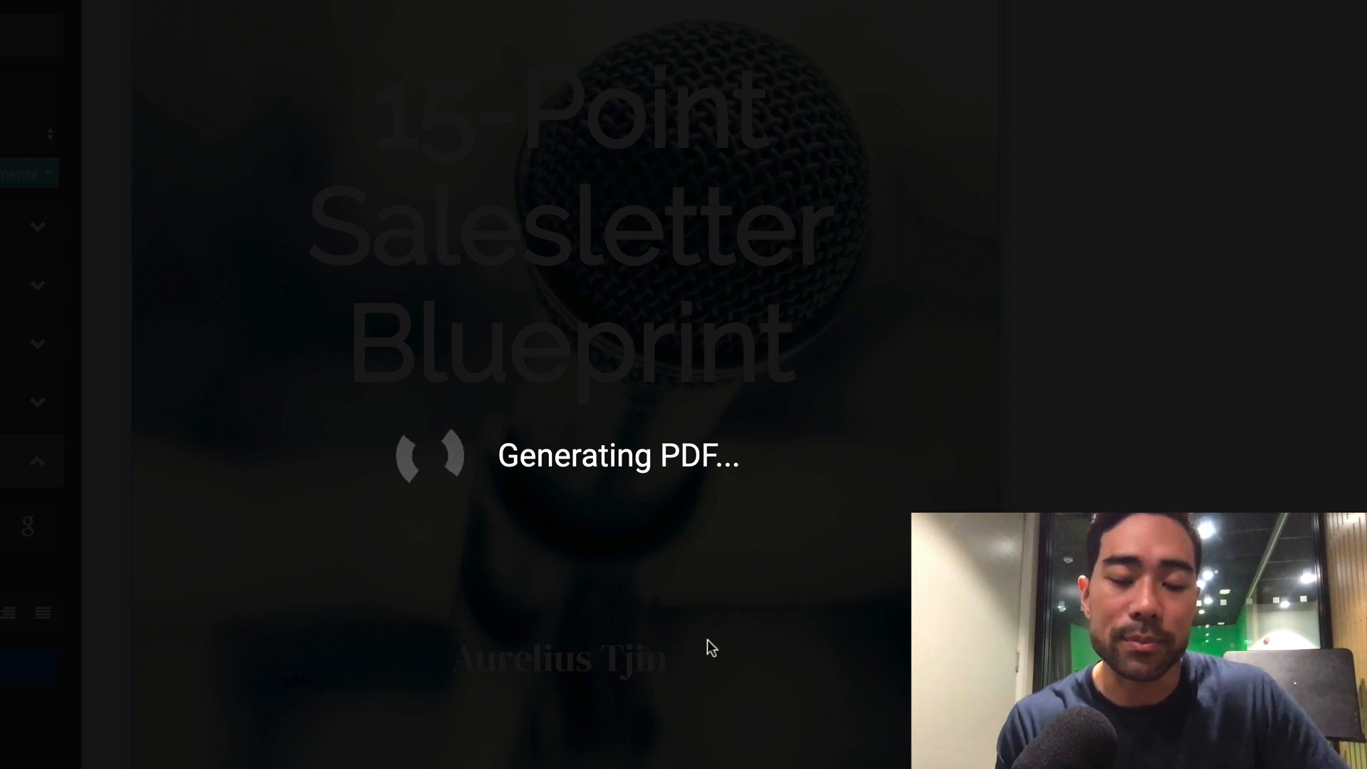